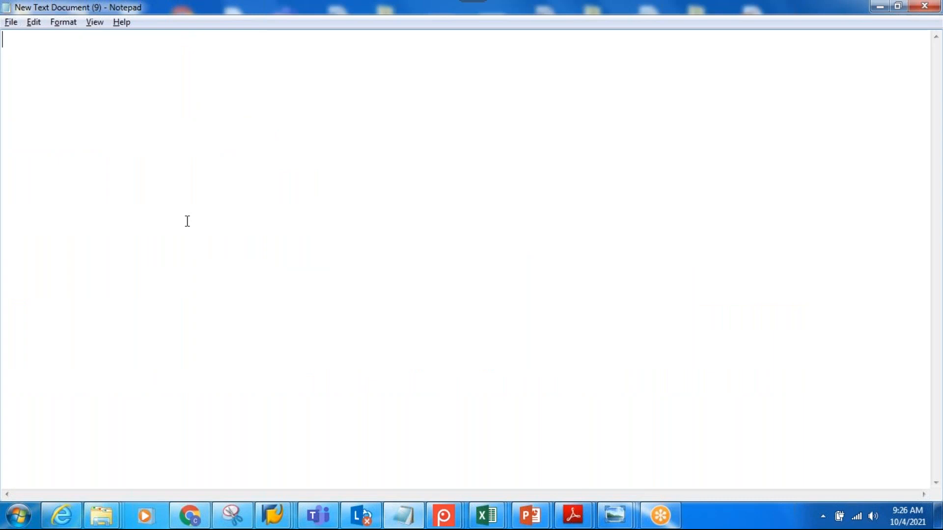
Write the heading "EWM Org structures" in the empty text document
text(EWM Org s)
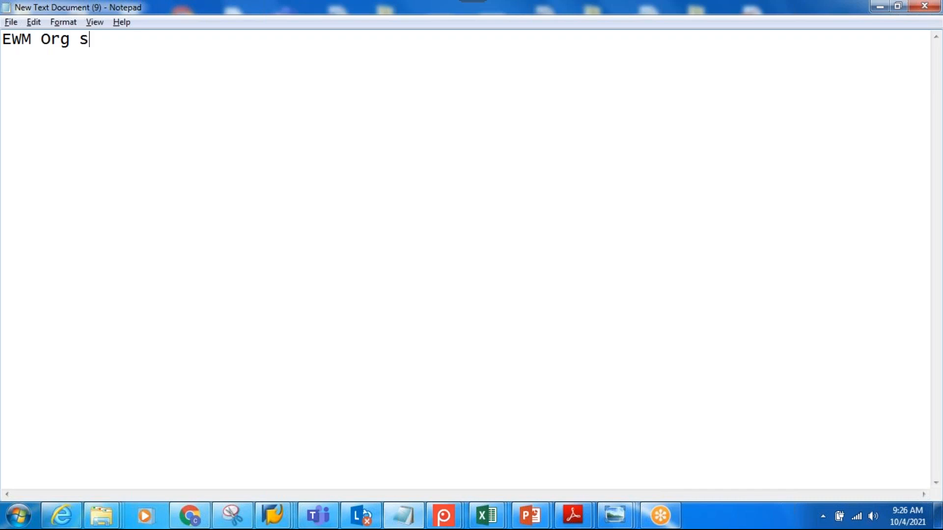
text(tructures)
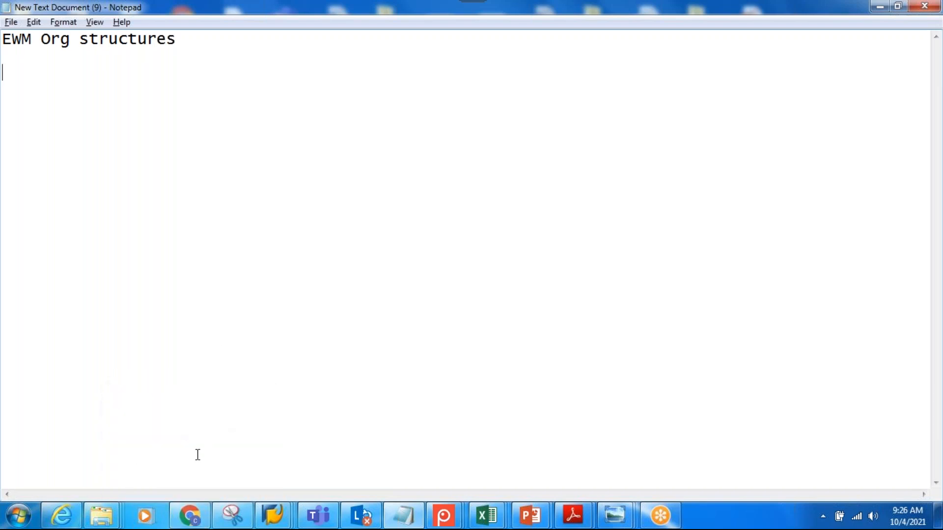
Switch to Chrome and load google.co.in in place of the Gmail inbox
click(189, 516)
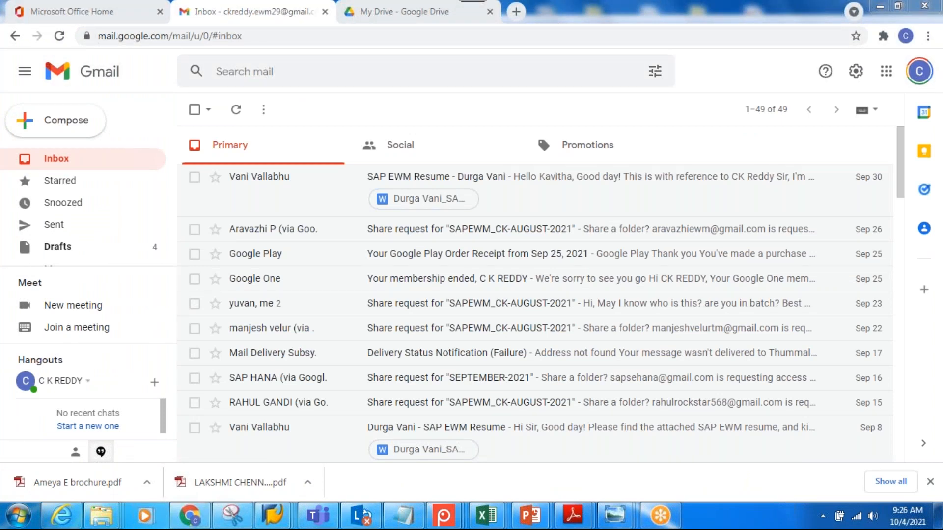
click(410, 7)
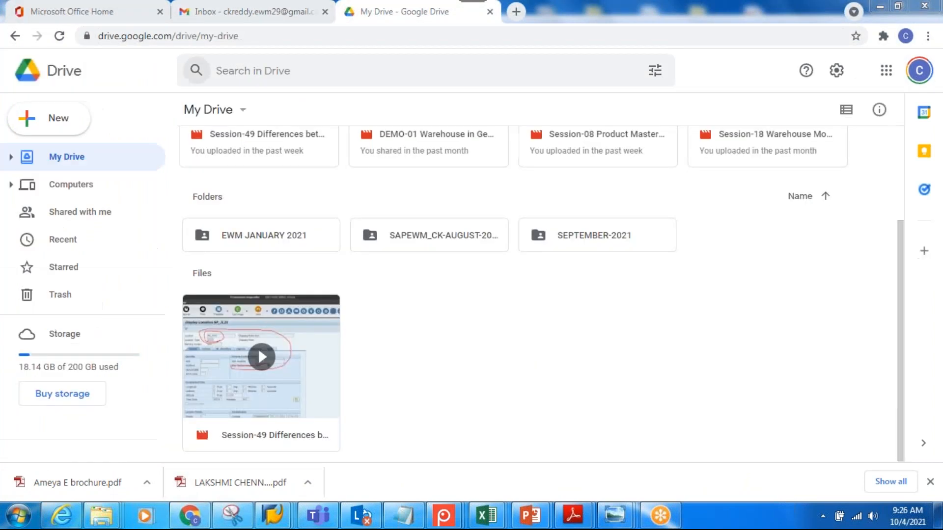
click(88, 5)
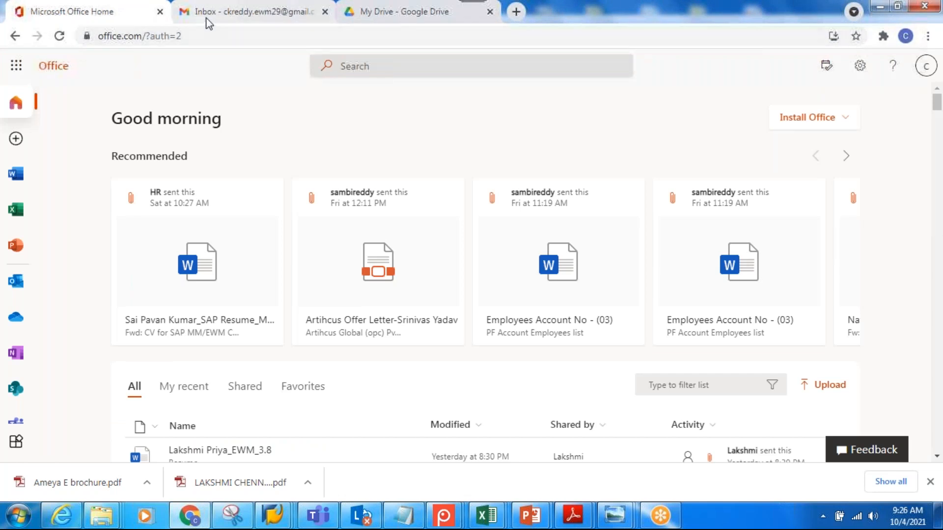
click(205, 14)
click(196, 36)
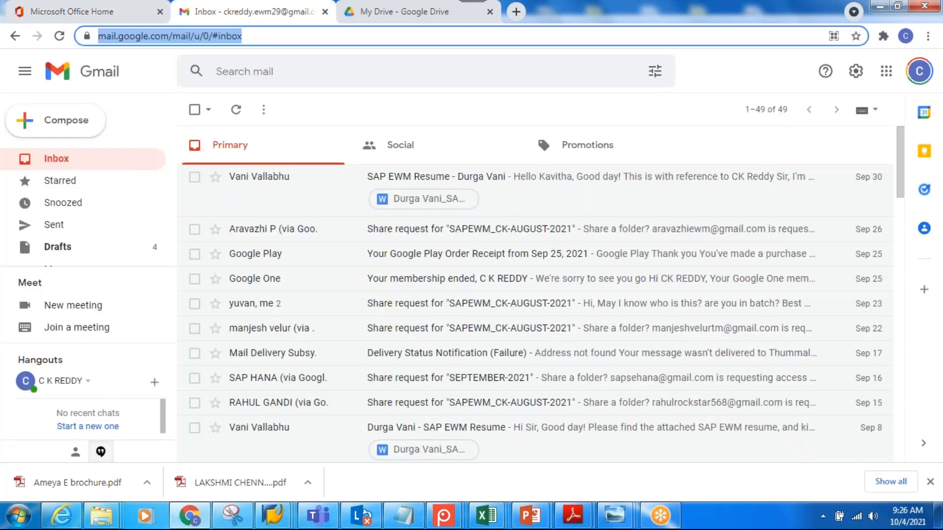
text(google.co.in)
key(Return)
Search Google for "warehouse outside images" and show the image results
text(wa)
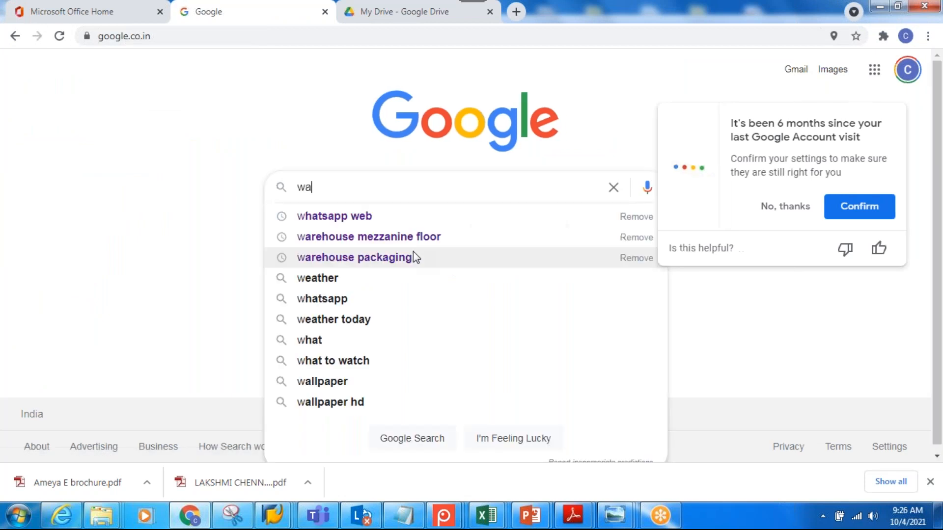
text(rehouse )
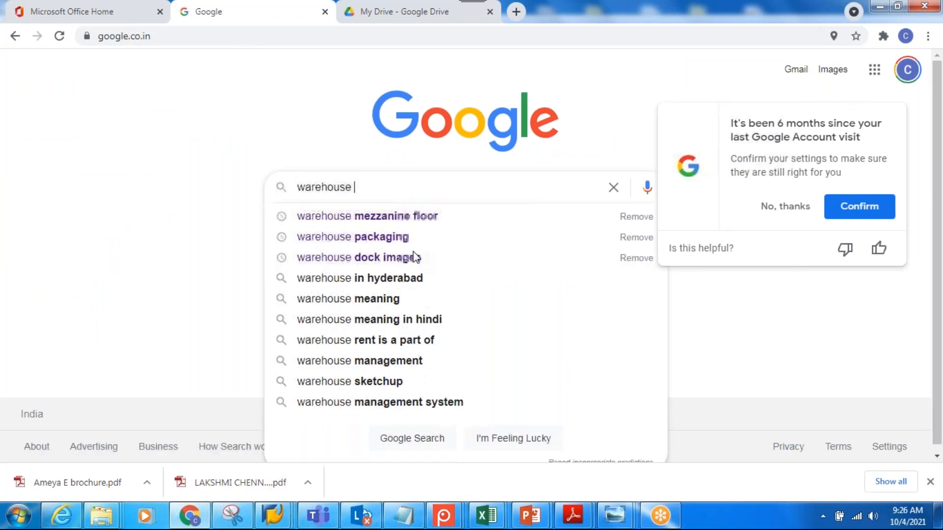
text(outsied)
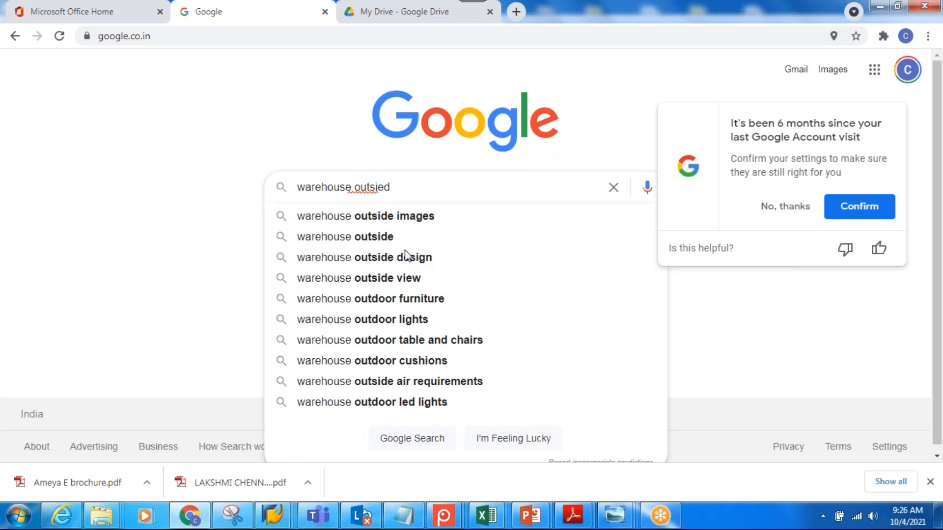
click(409, 220)
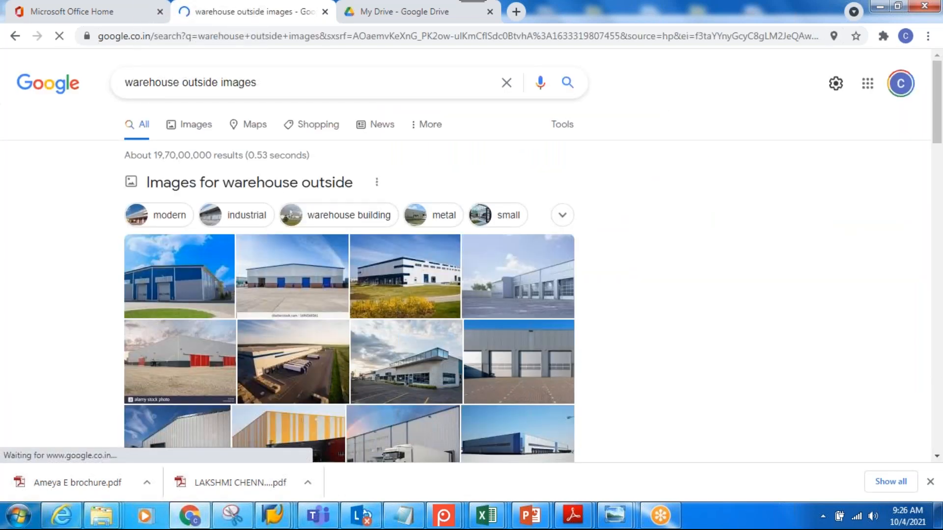
click(204, 128)
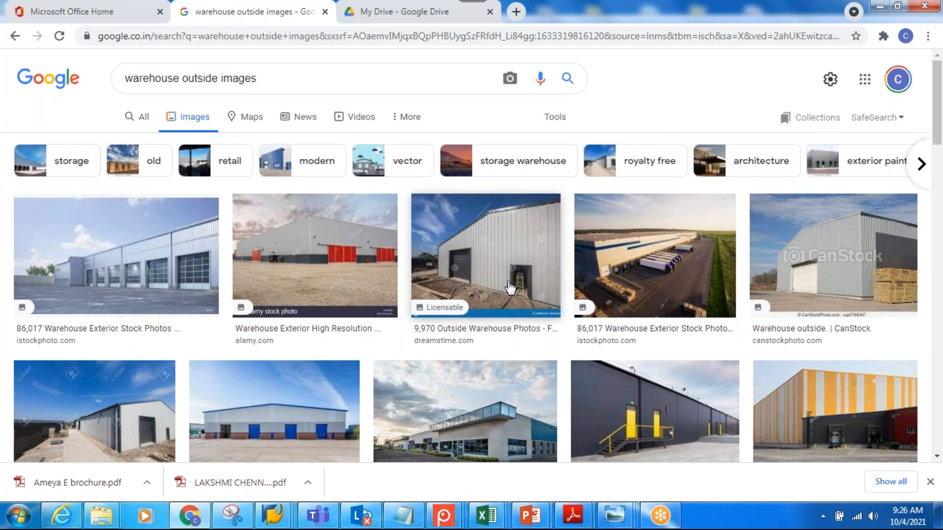
click(510, 288)
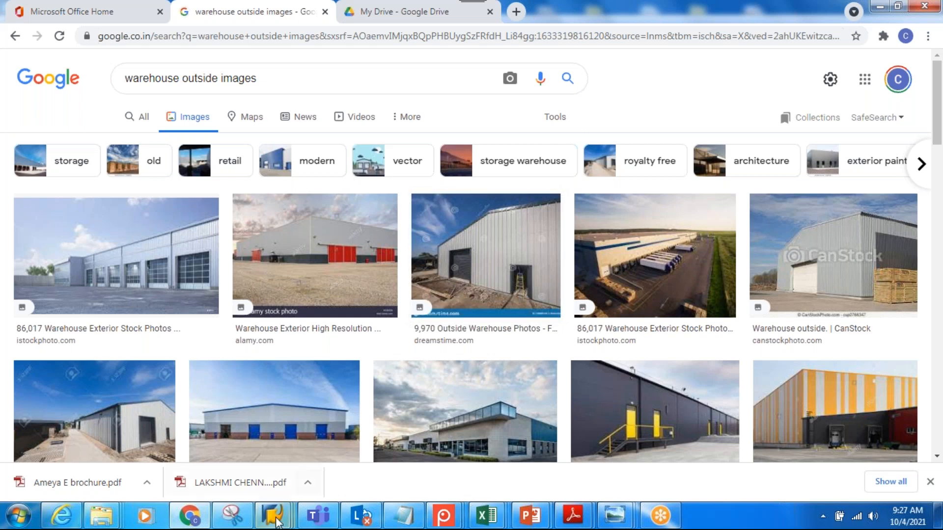
Close the disconnected SAP GUI sessions, declining the detailed error descriptions
mouse_move(273, 516)
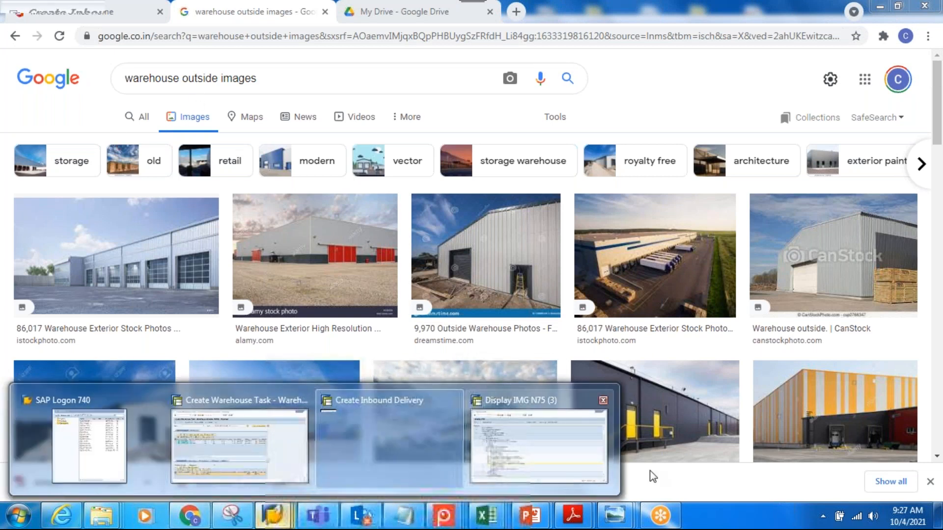
click(585, 399)
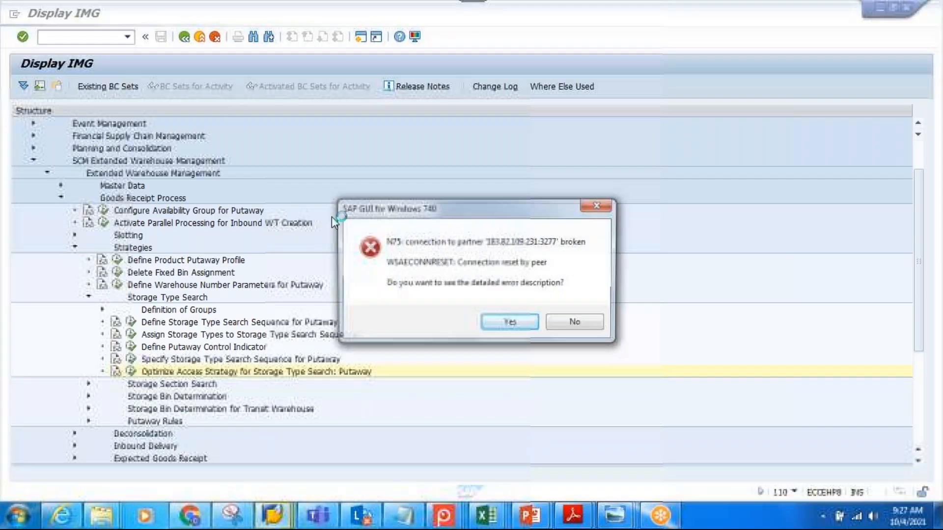
click(572, 324)
click(263, 516)
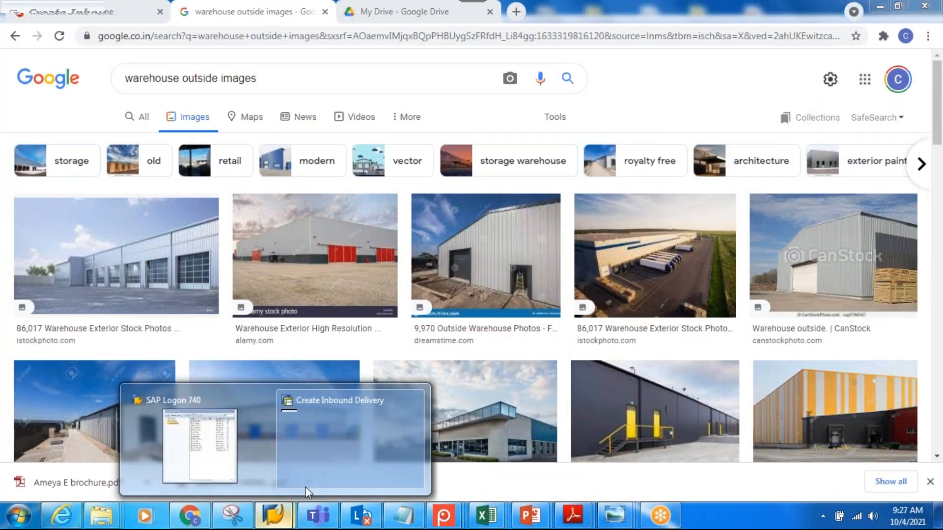
mouse_move(274, 515)
click(415, 400)
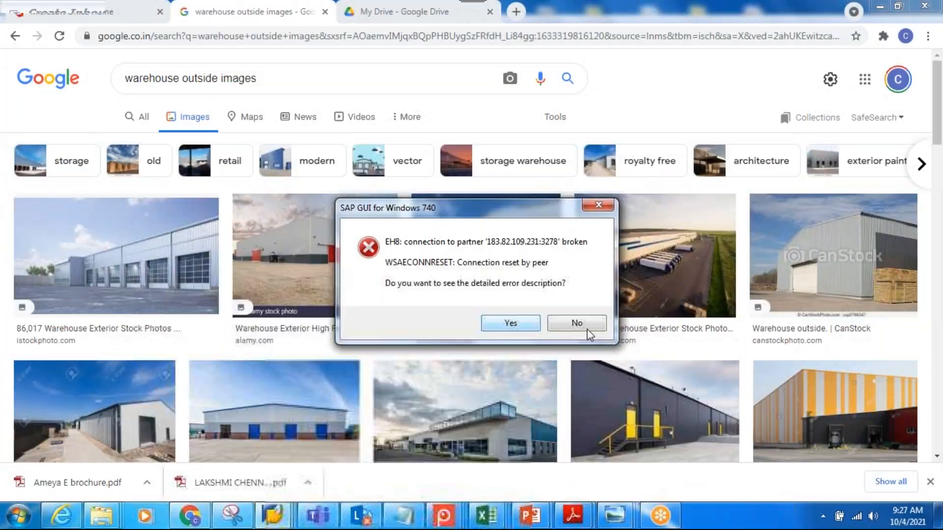
click(574, 322)
Log on to the "02.per EW..." system from SAP Logon, entering the user name and account password
click(274, 516)
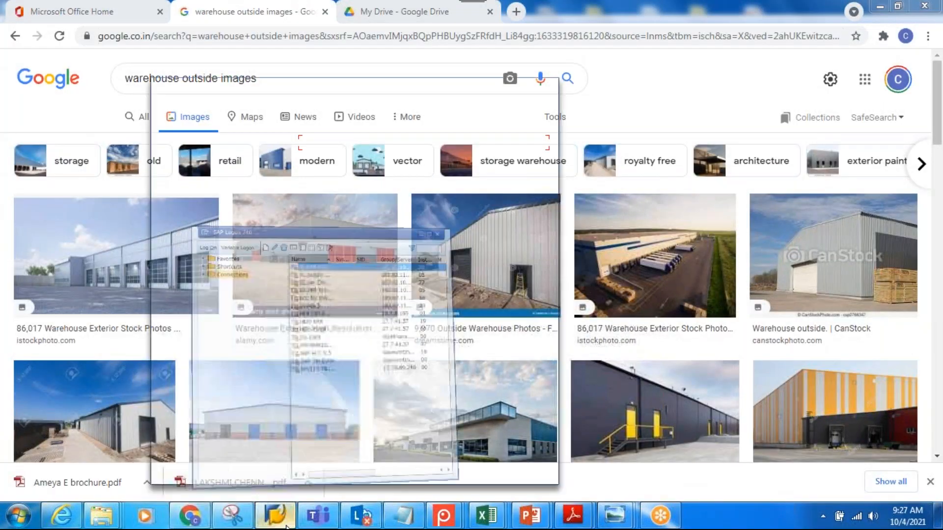
click(334, 171)
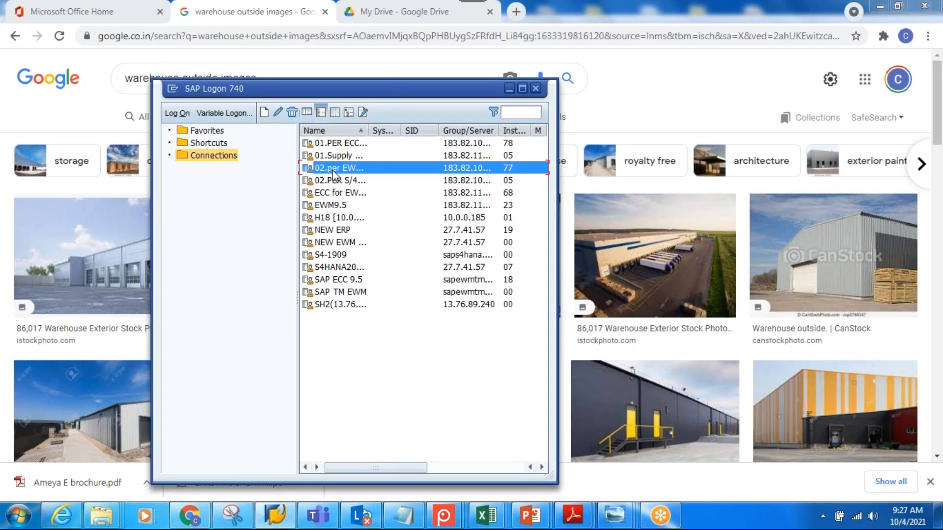
double_click(333, 171)
text(c)
key(Tab)
text(********)
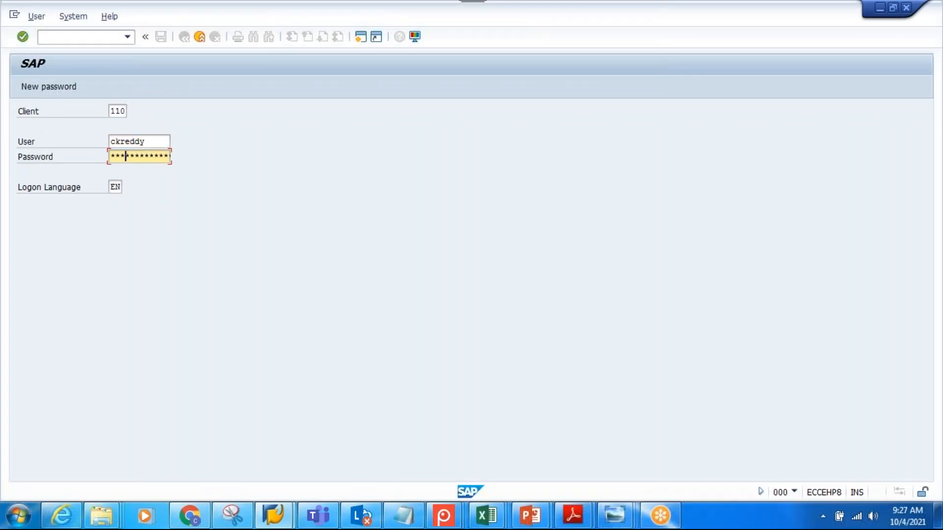
text(**)
key(Return)
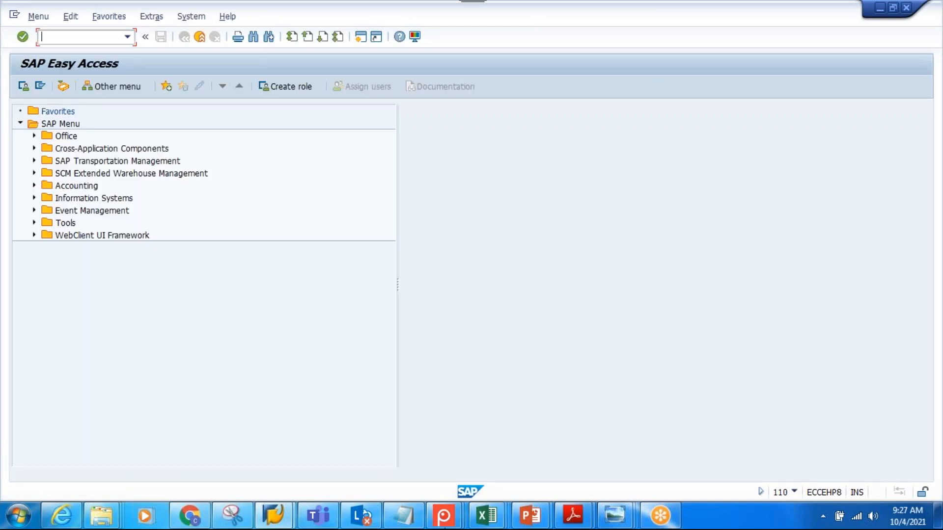
Return to Chrome and view enlarged warehouse exterior photos, including the blue-door warehouse and the row of dock doors
click(190, 516)
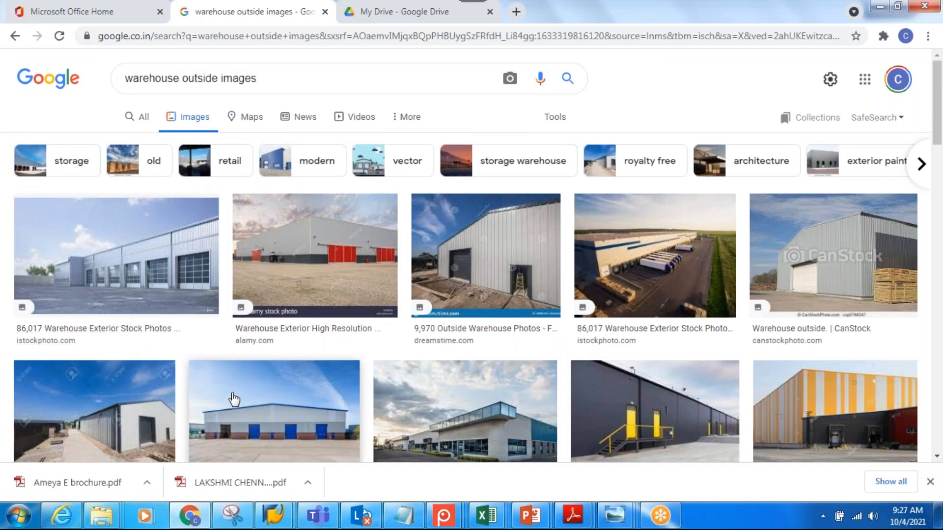
click(274, 408)
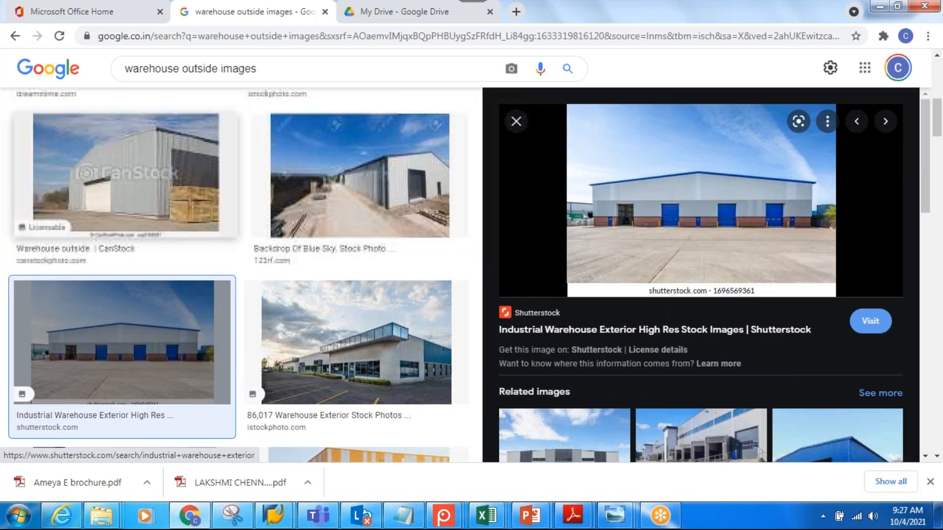
click(367, 197)
click(378, 350)
scroll(310, 358, down, 6)
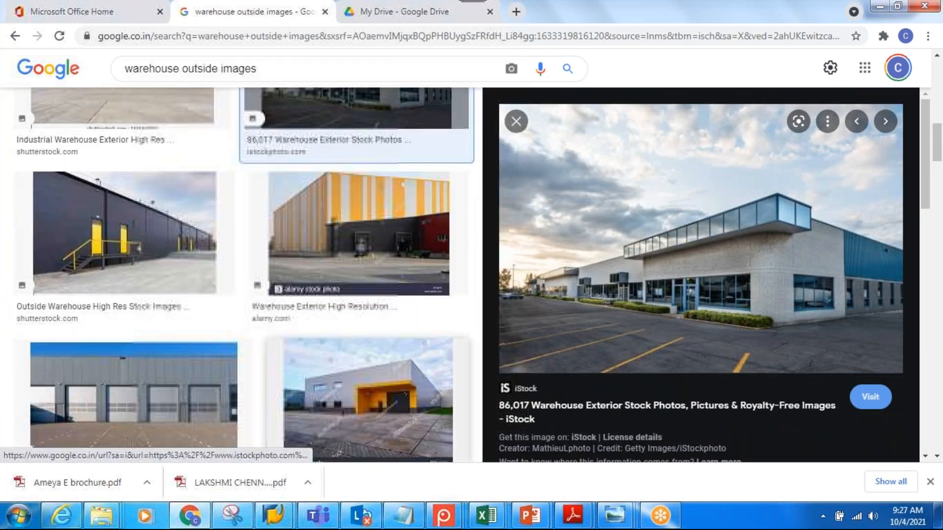
click(130, 406)
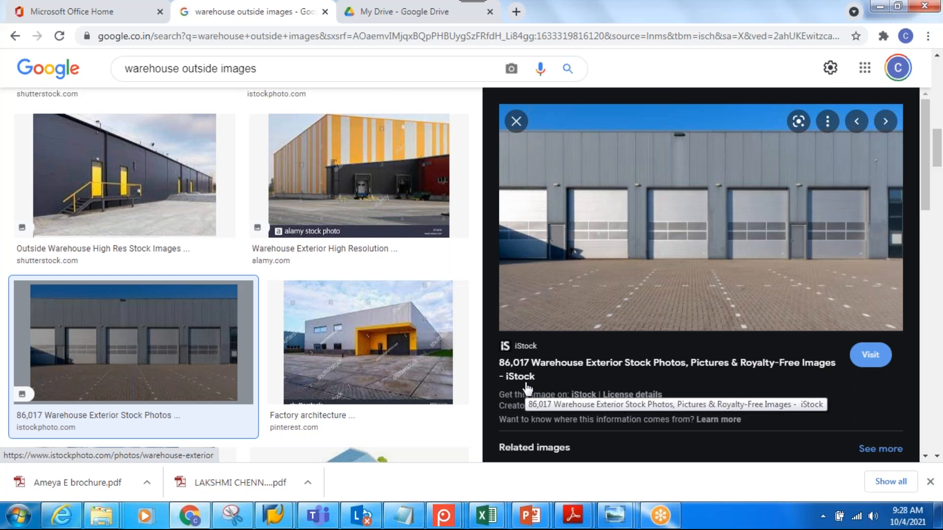
Switch to Notepad and add the line "Warehouse : 4 charecter length ( alpha numerical )" below the heading
click(404, 515)
key(Return)
key(Return)
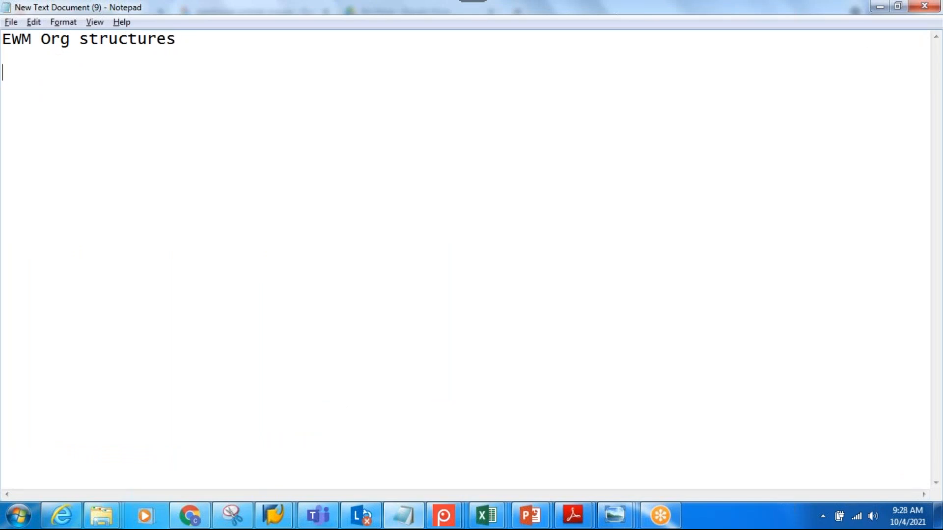
text(Wareho)
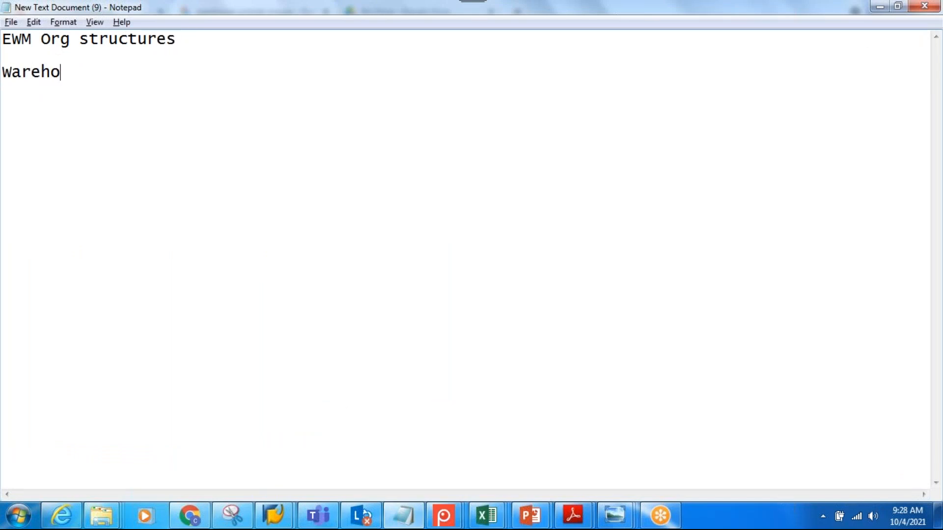
text(use : 4 charec)
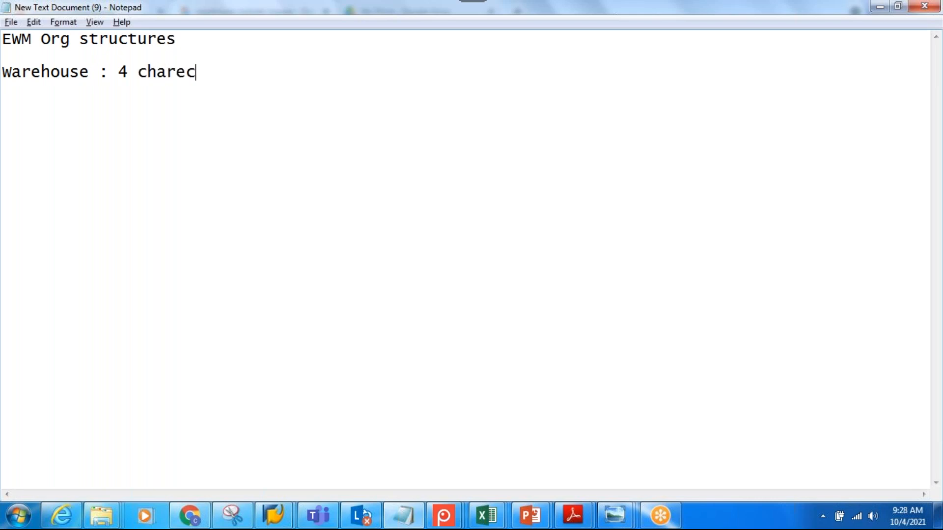
key(BackSpace)
text(cter len)
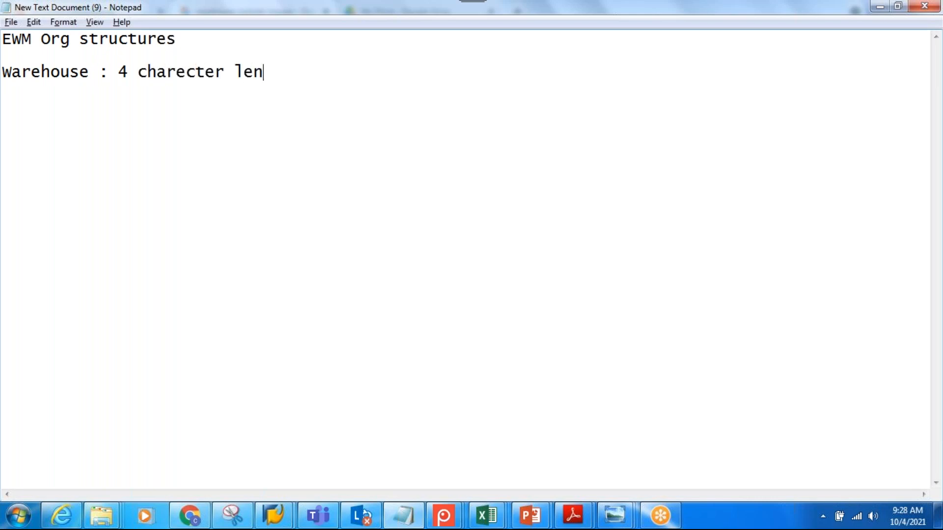
text(gth ( alp)
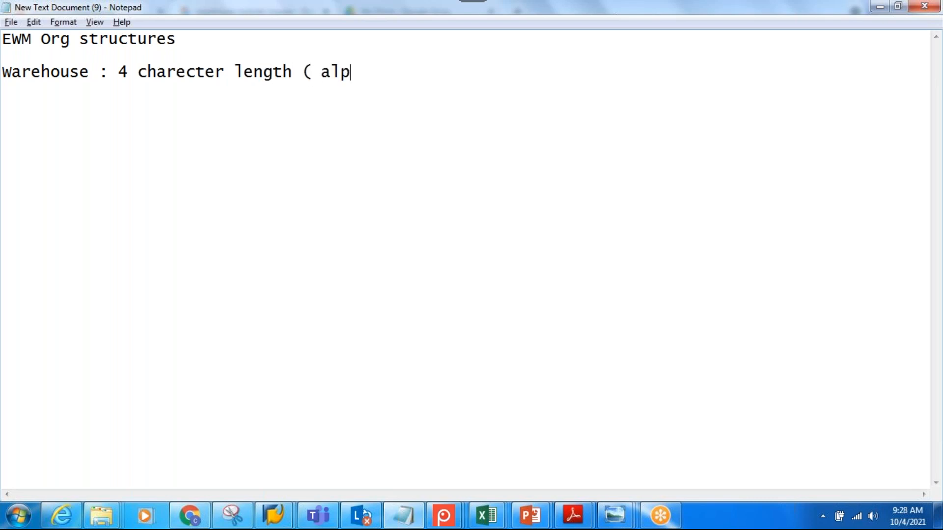
text(ha numerica)
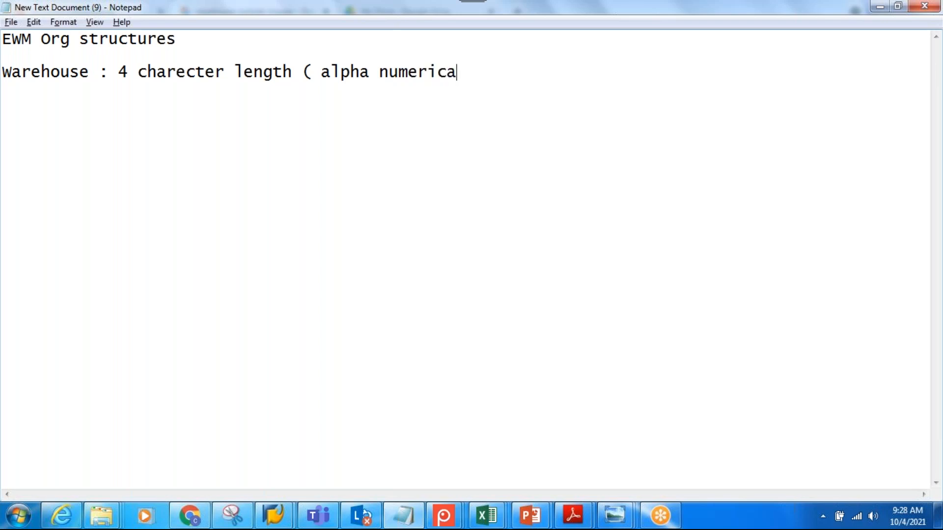
text(l )  Three)
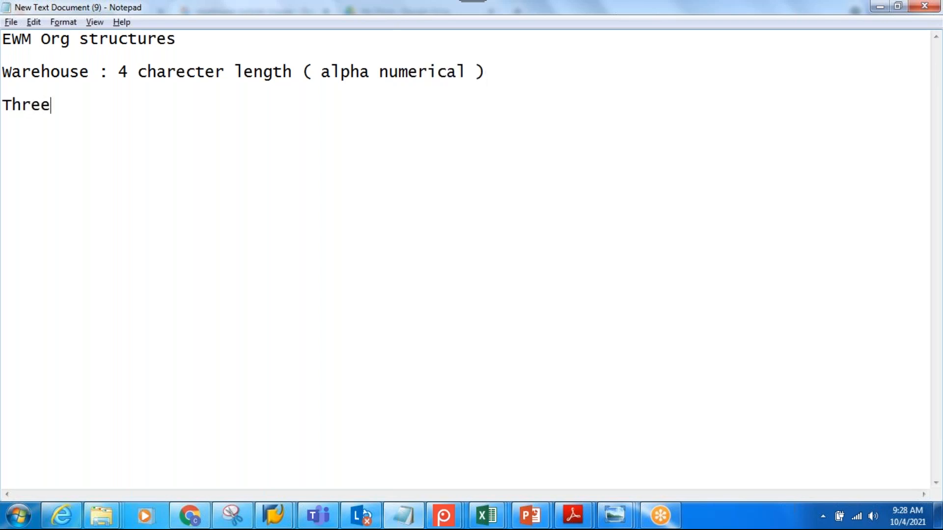
text( ways to create)
Start the numbered list of creation methods with "1. Define warehouse number"
key(Return)
key(Return)
text(1. Def)
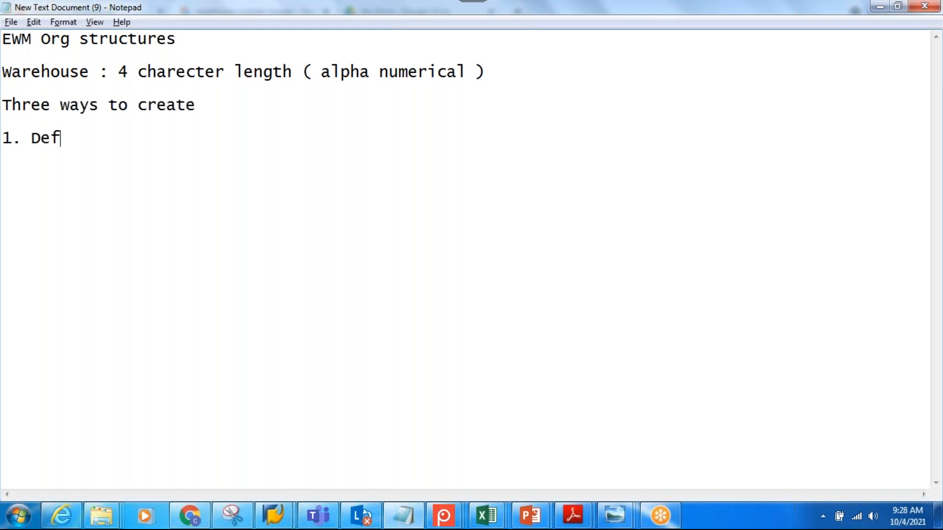
text(ine war)
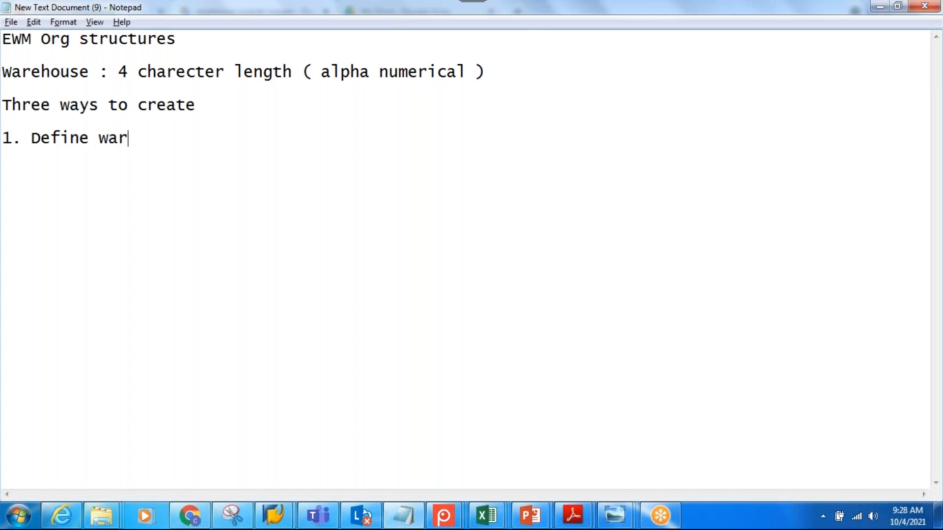
text(ehouse )
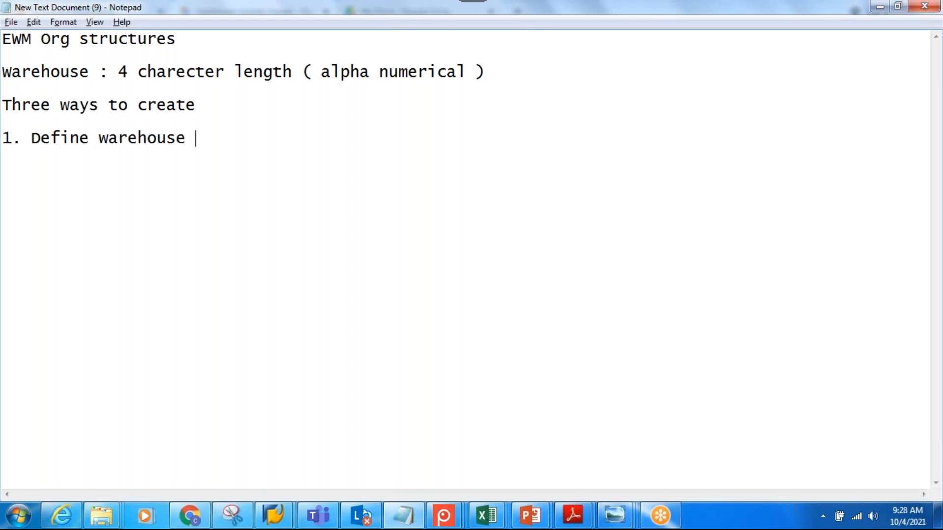
text(number)
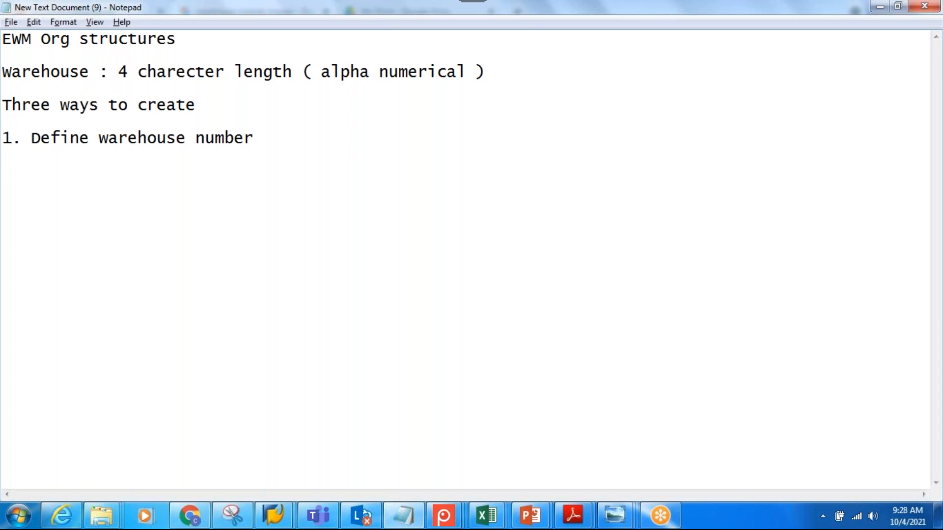
Add the second creation method, "2. Activate BC sets ( BC : Business configuration sets )", to the numbered list
click(275, 134)
key(Return)
text(2. Activate BC sets ( BC :)
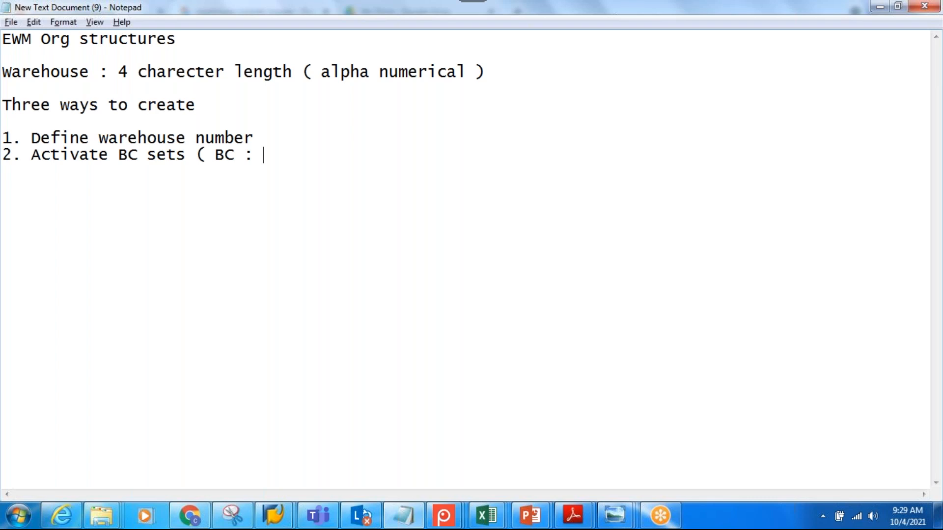
text( Business )
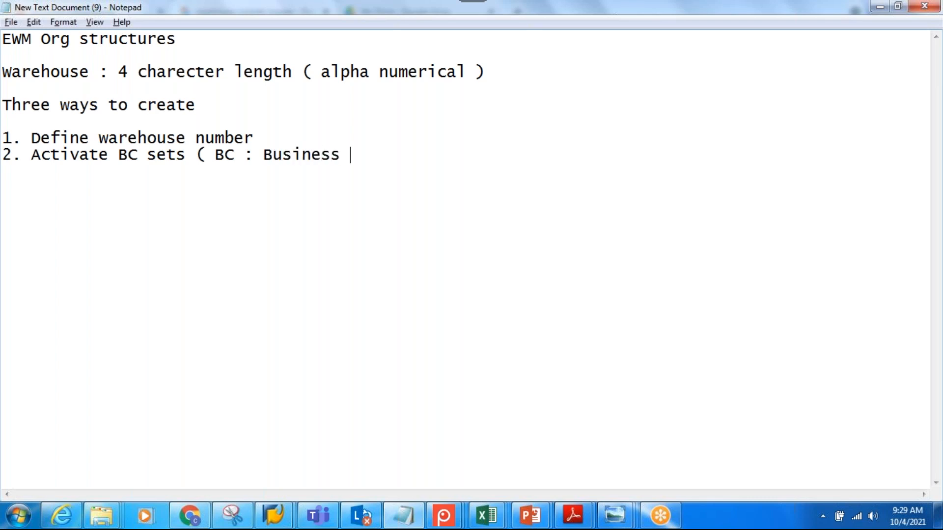
text(configuratio)
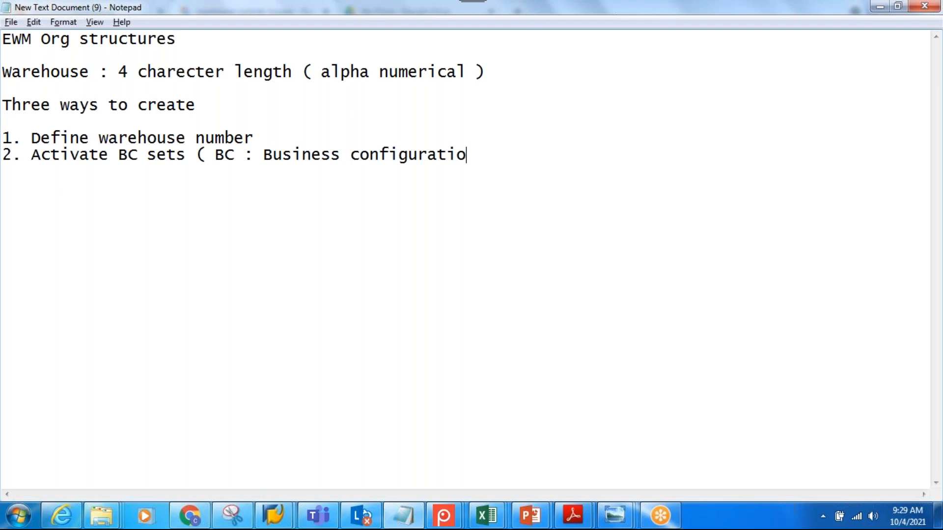
text(n sets ))
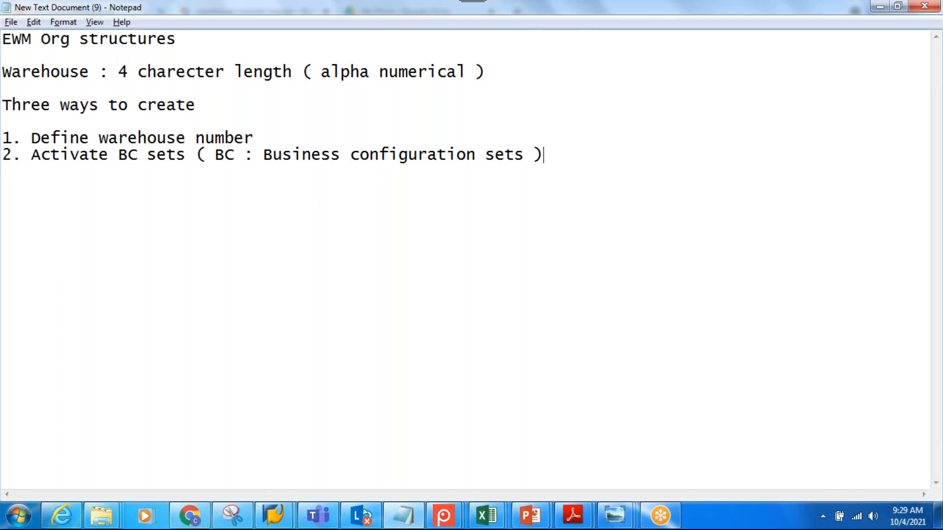
Add the third creation method, "3. Copy from Reference warehouse", to the numbered list
text(3. Co)
text(py from R)
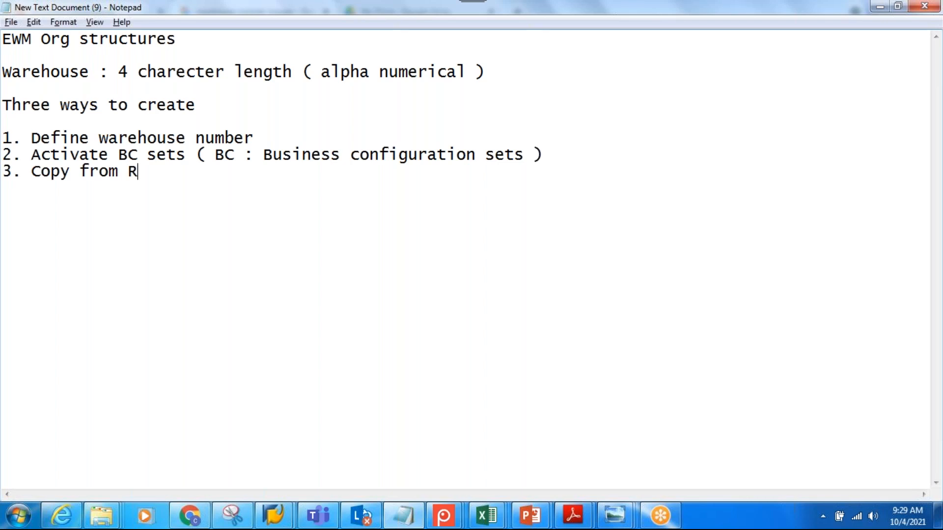
text(eference )
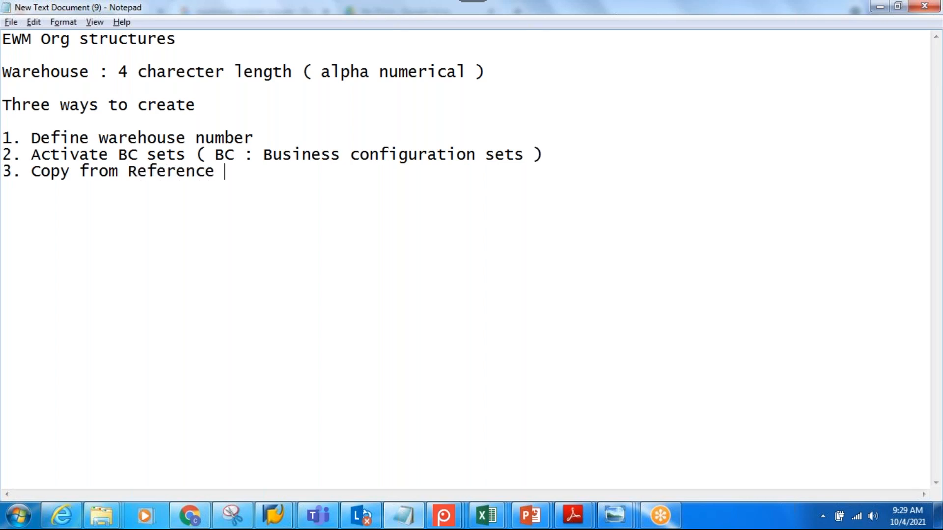
text(warehouse)
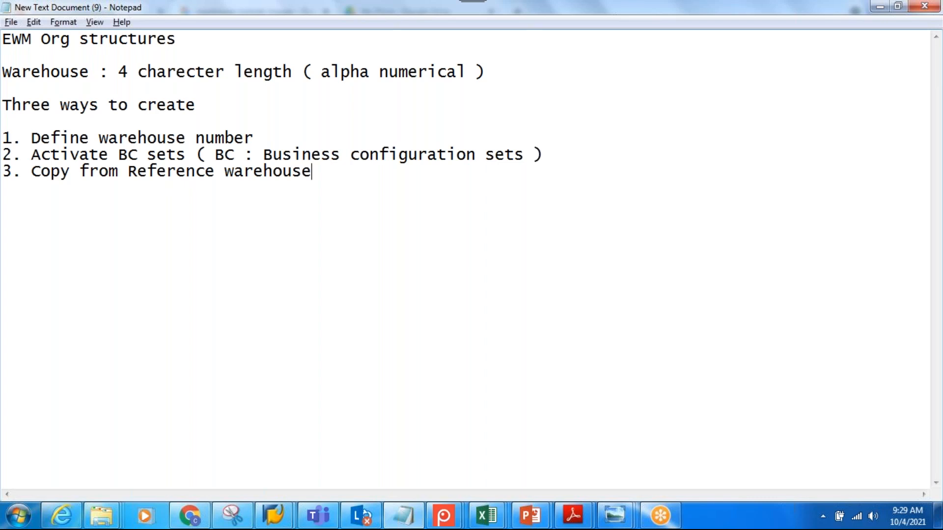
Switch to SAP and display the Customizing Implementation Guide through transaction spro
click(273, 516)
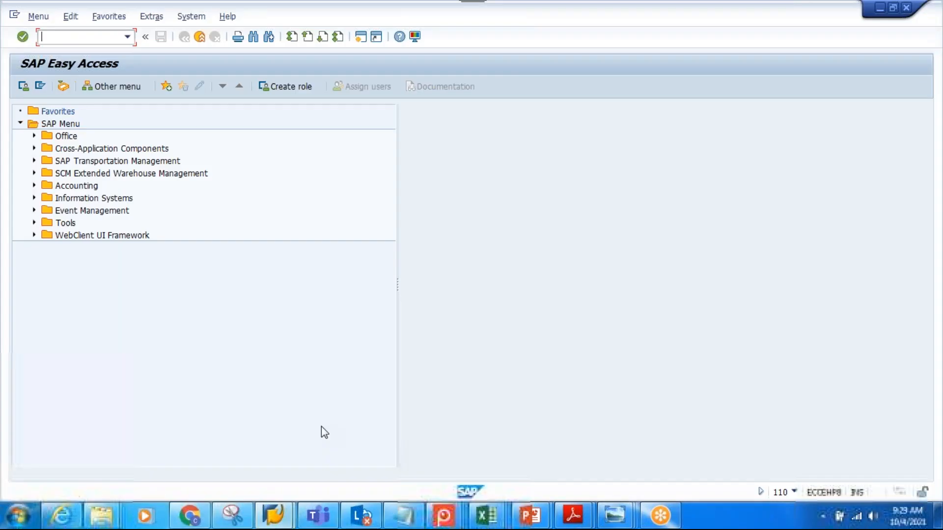
text(spro)
key(Return)
click(89, 87)
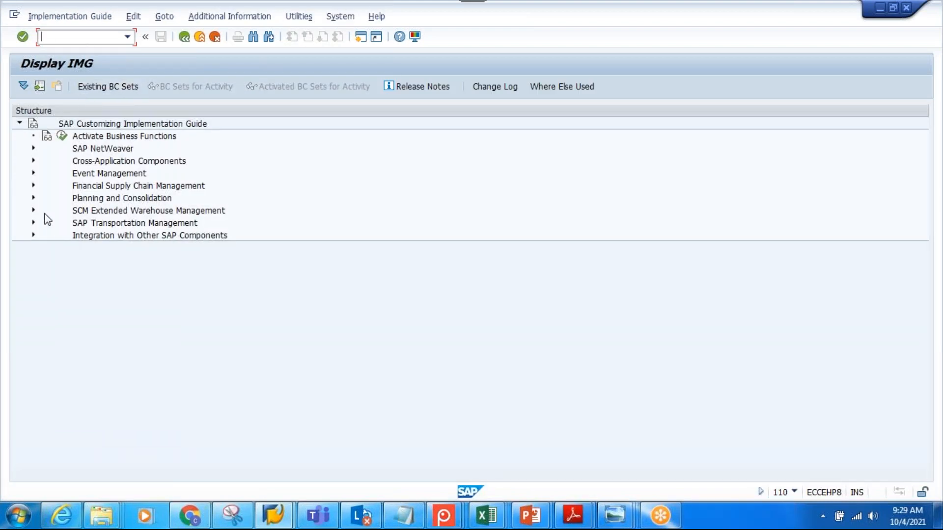
Expand SCM Extended Warehouse Management, Extended Warehouse Management and Master Data in the IMG structure
click(32, 210)
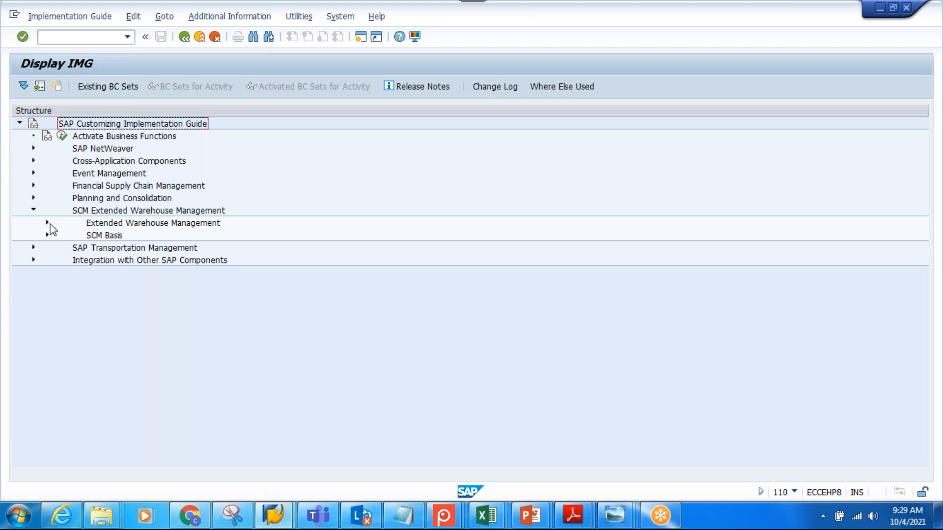
click(48, 222)
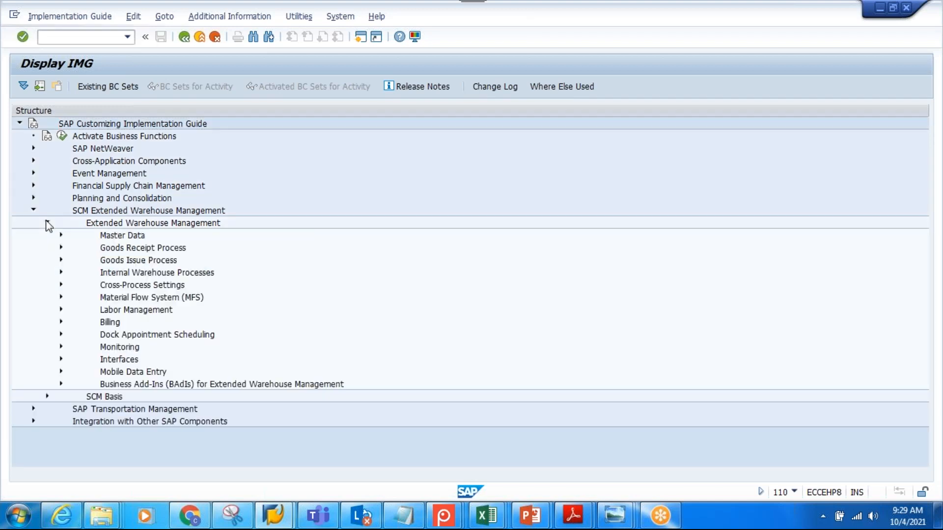
click(60, 234)
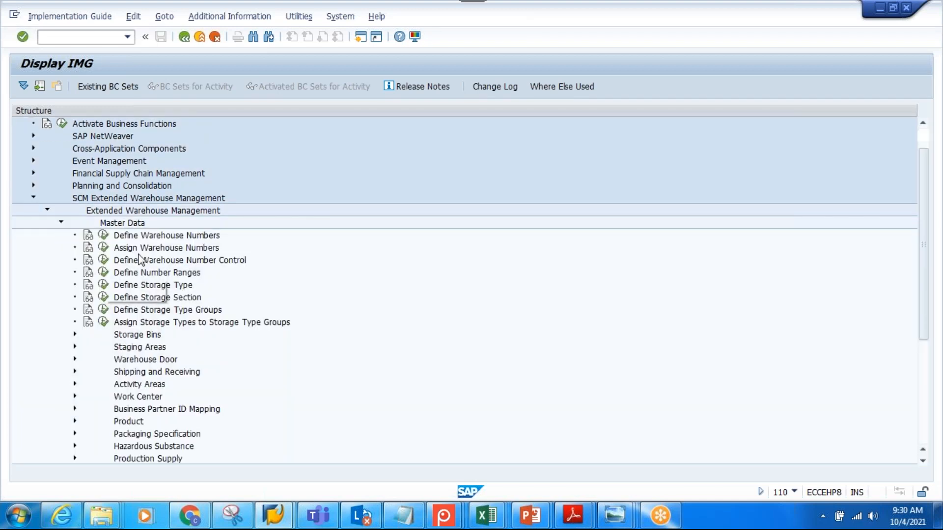
Read the IMG activity documentation for Define Warehouse Numbers and close it
click(153, 236)
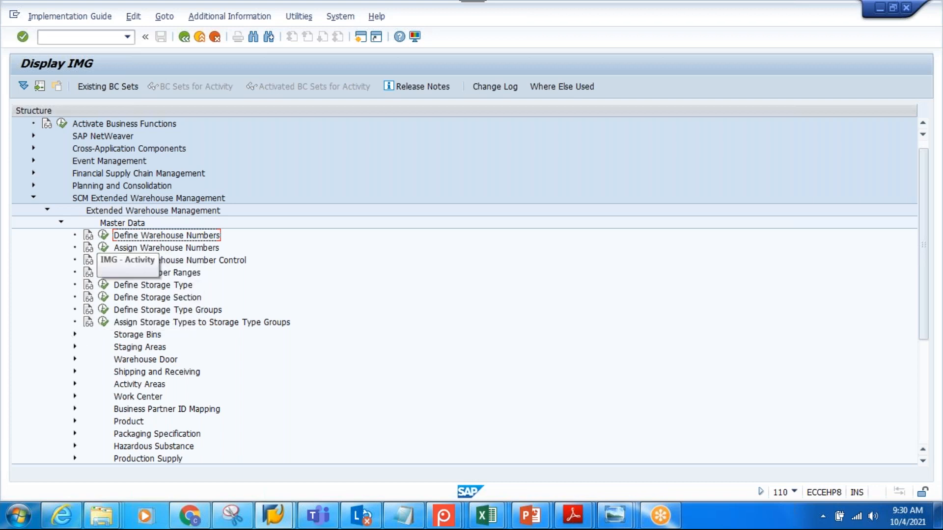
click(88, 237)
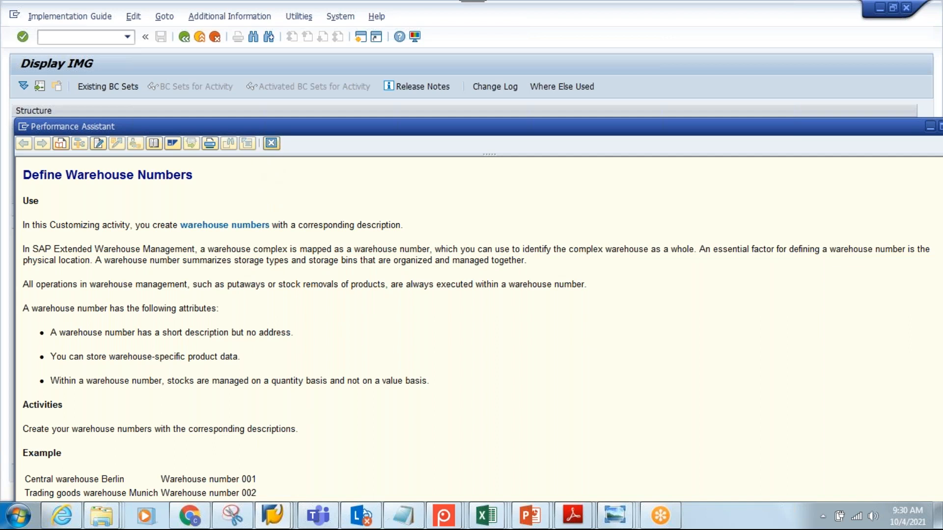
click(272, 143)
Execute the Define Warehouse Numbers activity and start a new entry with warehouse number T410
click(103, 235)
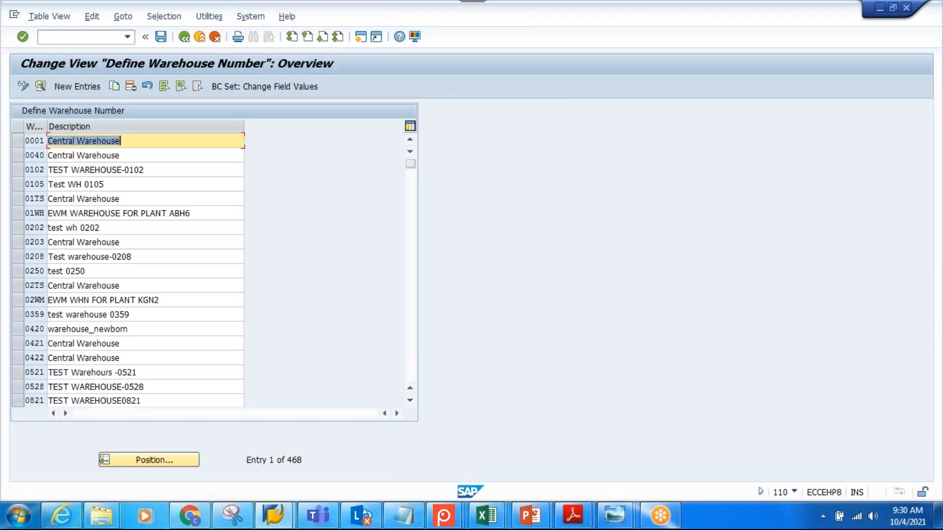
click(92, 90)
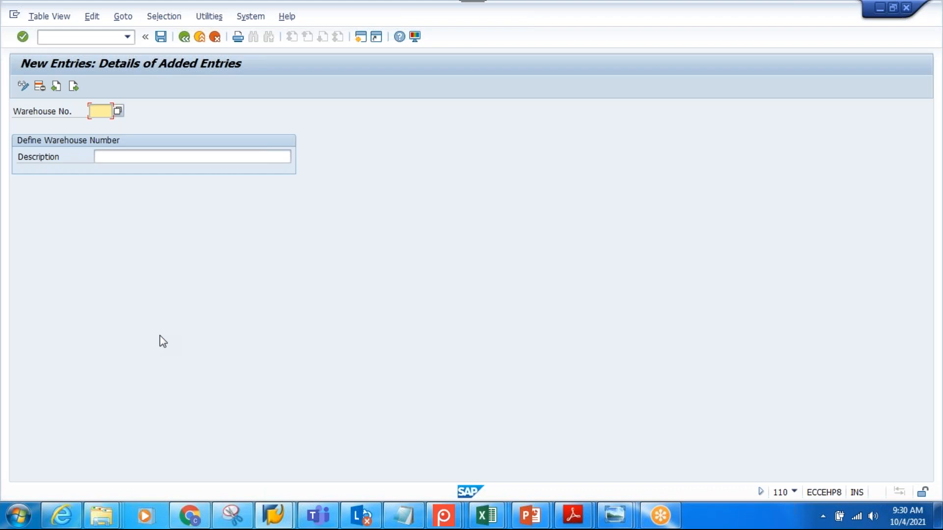
text(T410)
Enter the description TEST-OCT-04 for warehouse T410 and save the entry
click(148, 156)
text(TES)
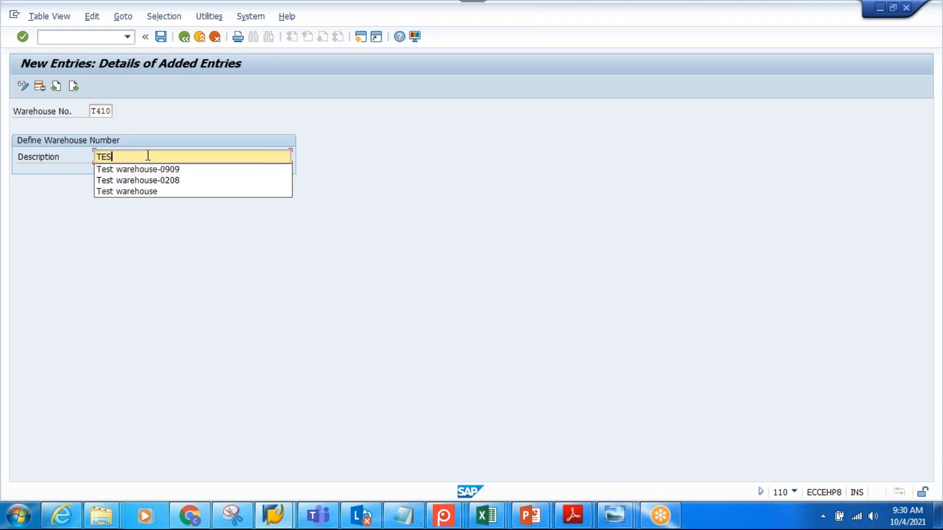
text(T-)
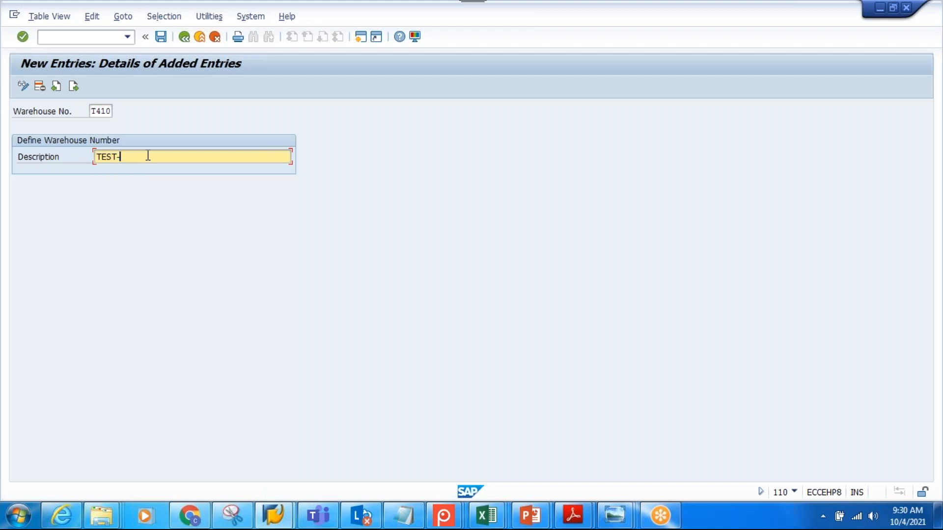
text(OCT-10)
key(BackSpace)
key(BackSpace)
text(04)
click(161, 37)
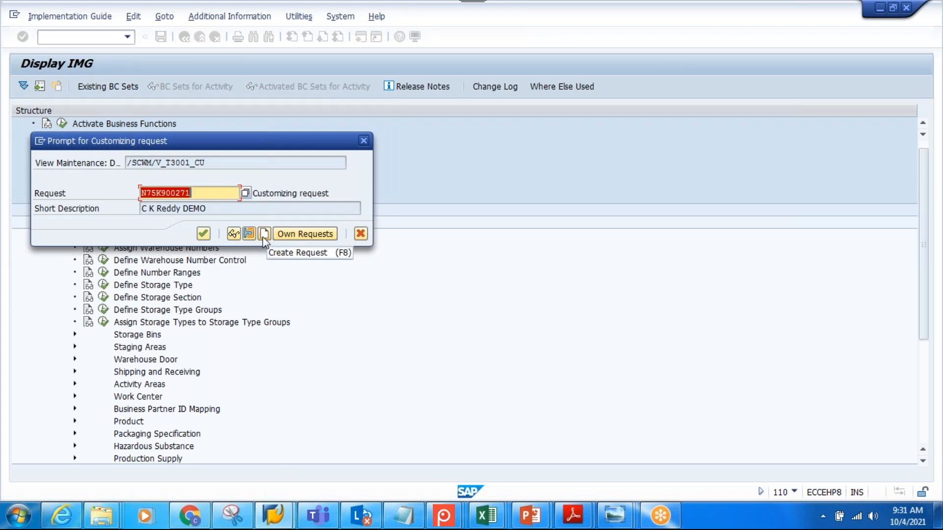
Create a customizing request described with the owner's name and "EWM", assign the warehouse entry to it, and leave the entry details
click(264, 238)
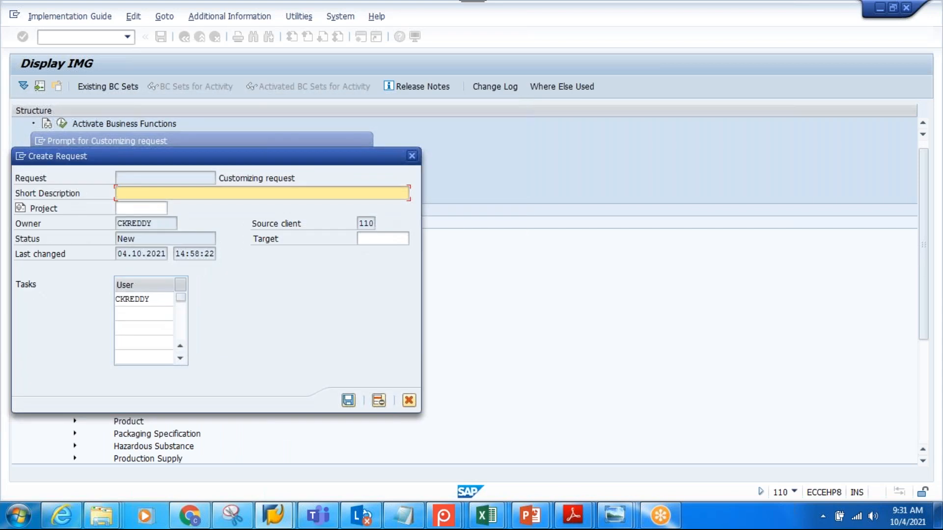
text(C K REDDY-EWM)
click(349, 401)
click(203, 234)
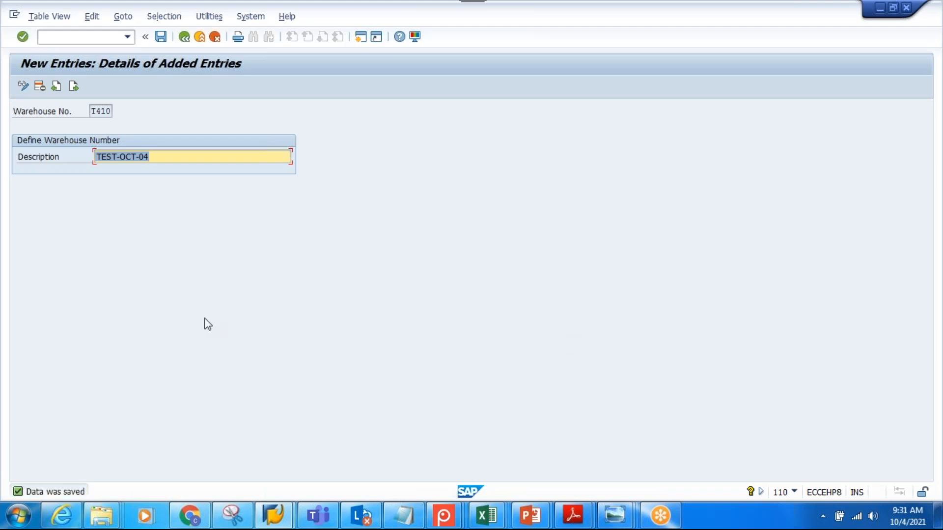
click(185, 36)
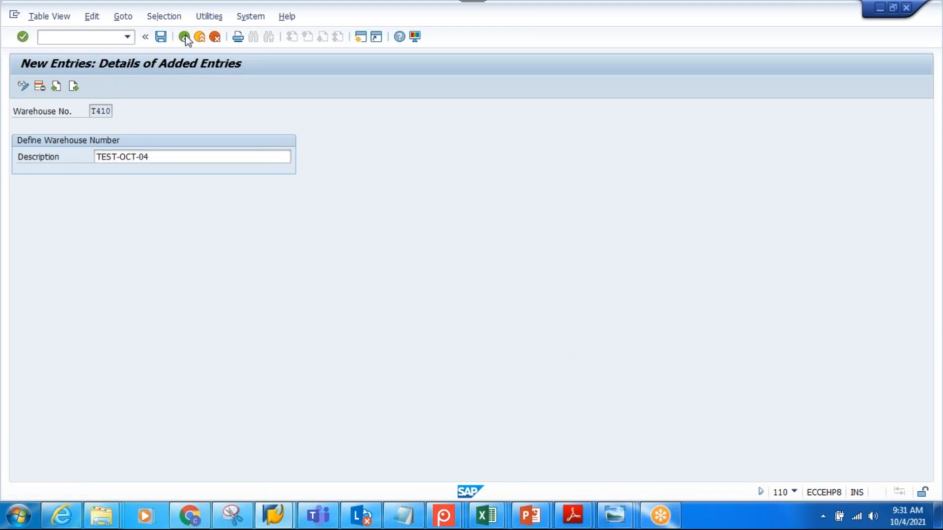
Switch to Notepad and copy the BC sets line below the list as a heading without its "2." numbering
click(403, 515)
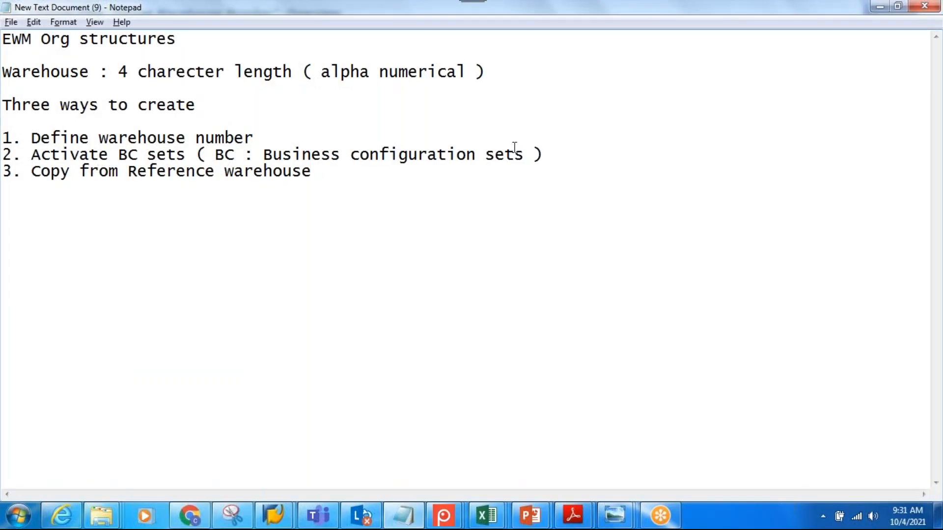
drag(573, 153, 1, 154)
key(ctrl+c)
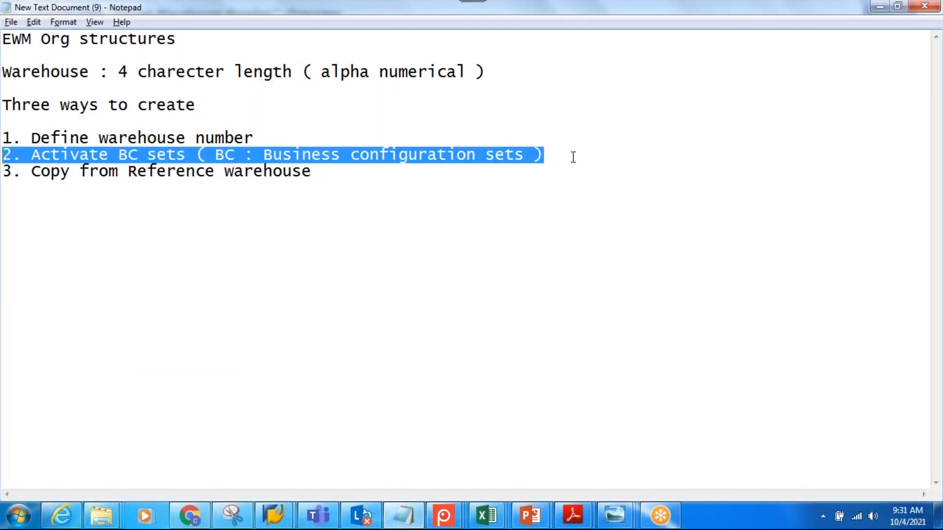
click(115, 242)
click(329, 170)
key(Return)
key(Return)
key(ctrl+v)
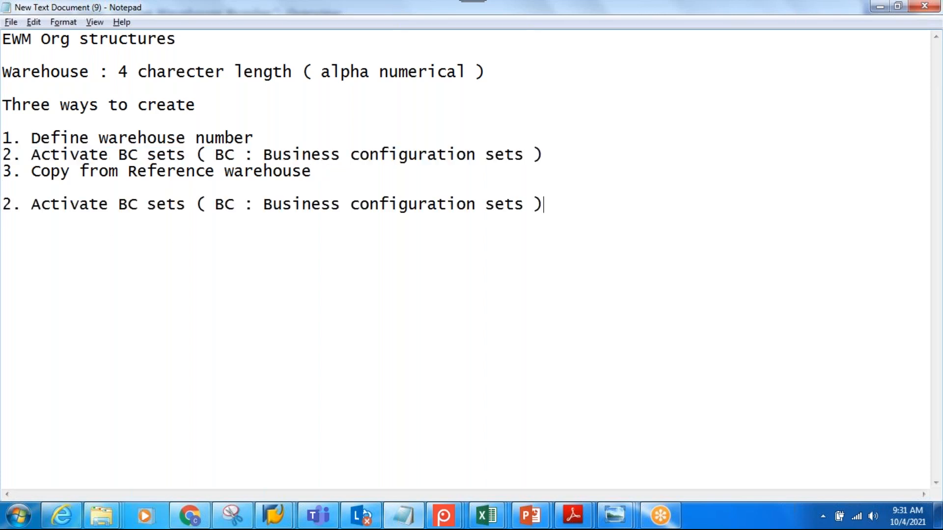
click(31, 204)
key(BackSpace)
key(BackSpace)
key(BackSpace)
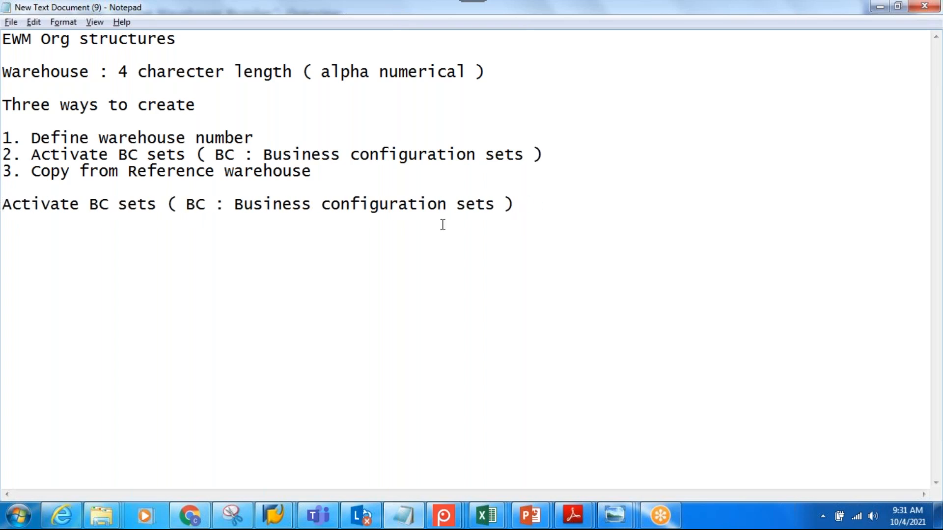
Add the line "T Code : SCPR20" below the Activate BC sets heading
click(529, 202)
key(Return)
key(Return)
text(T Code : SC)
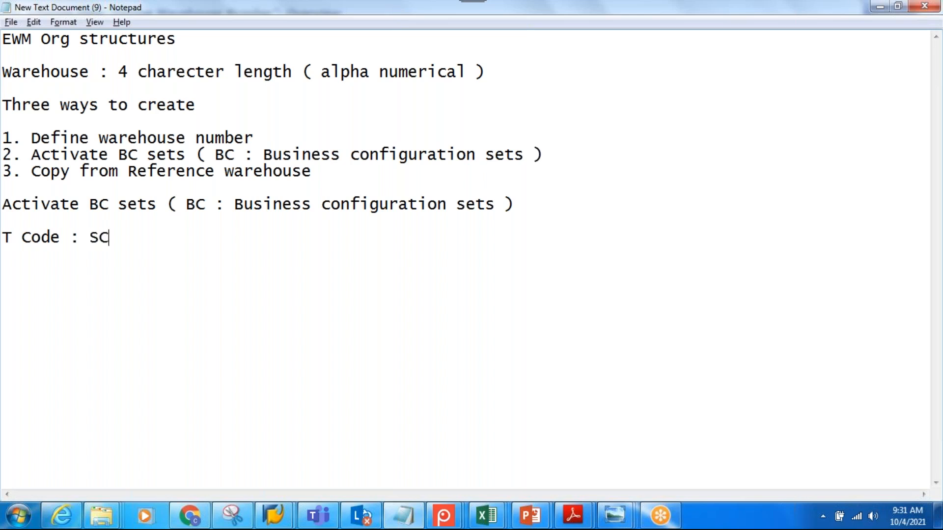
text(PR20)
Add the line "EWM BC SETS : /SCWM/*" below the transaction code line
key(Return)
key(Return)
text(EWM )
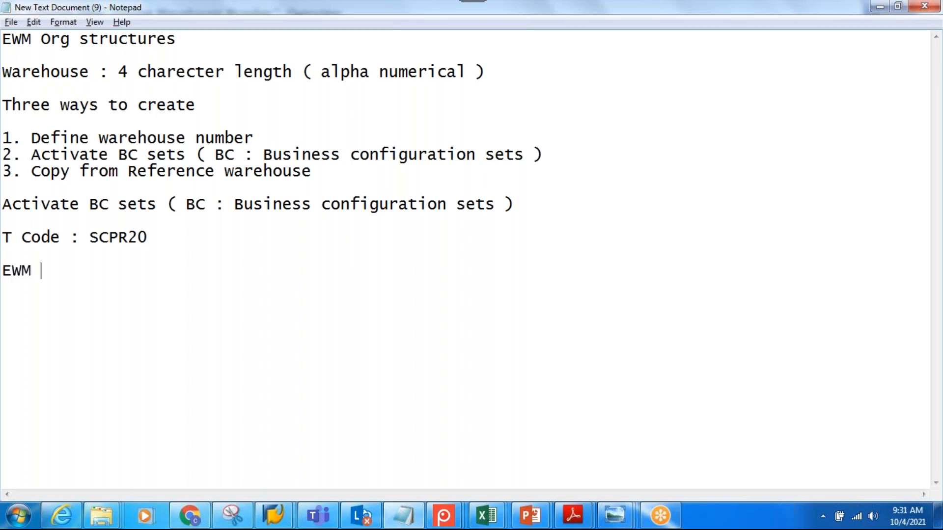
text(BC SETS : )
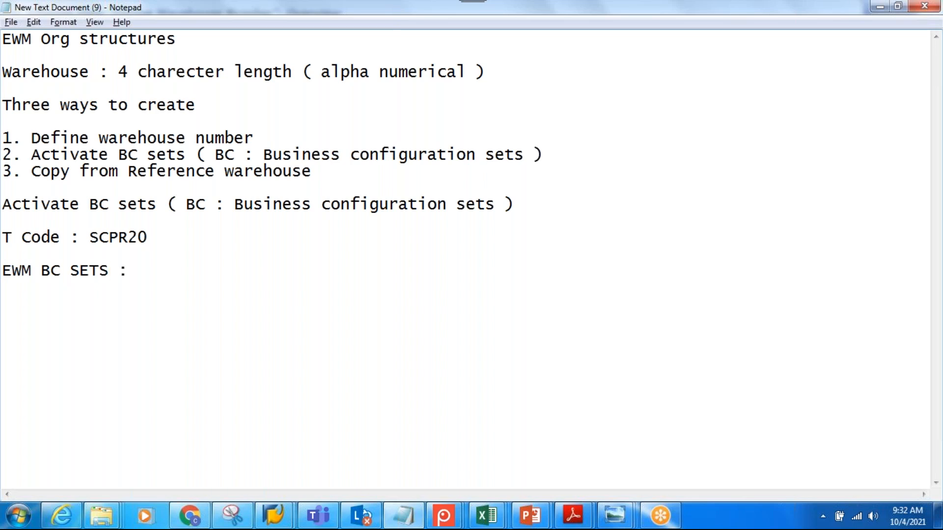
text(/SCWM/*)
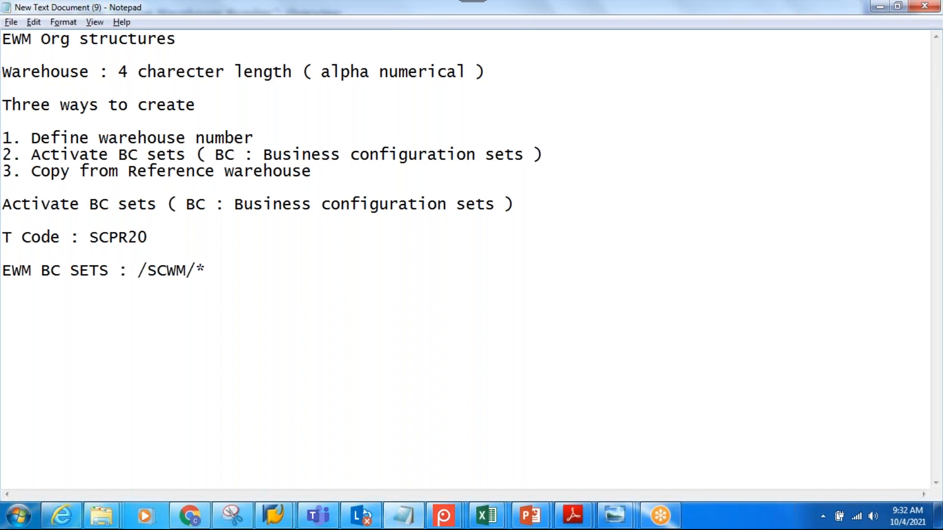
Start a numbered list of BC set types with "1. Warehouse indipendent" below the EWM BC SETS line
key(Return)
key(Return)
text(1. clien)
key(BackSpace)
key(BackSpace)
key(BackSpace)
key(BackSpace)
key(BackSpace)
text(Wrae)
key(BackSpace)
key(BackSpace)
key(BackSpace)
text(arehouse )
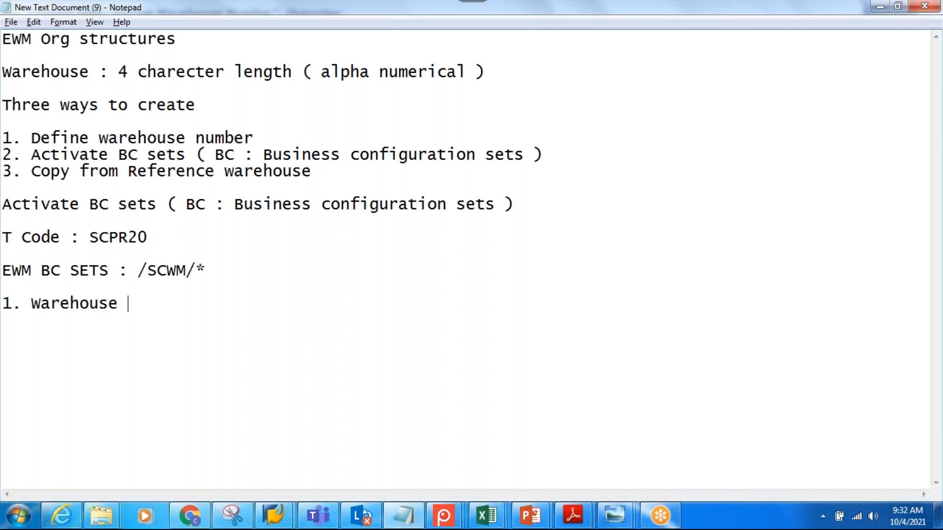
text(indipen)
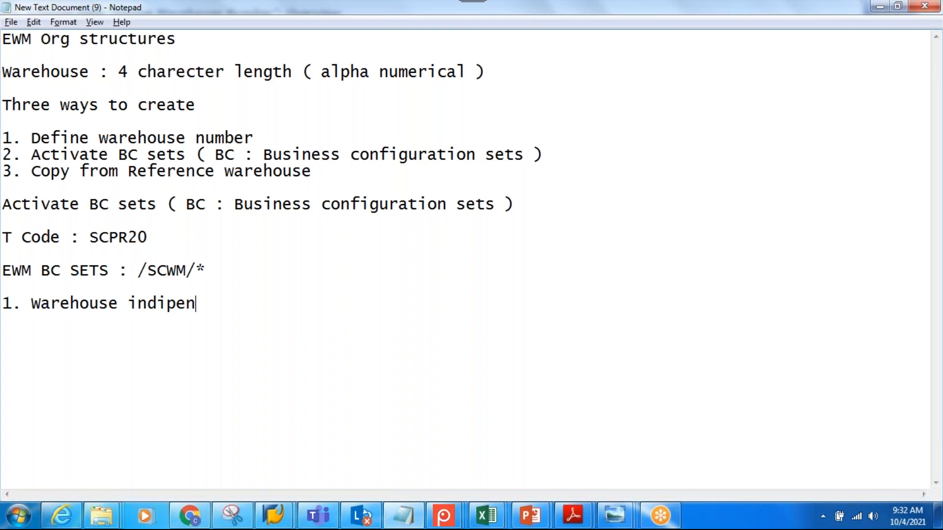
text(dent)
Add "2. Warehouse dependent" as the second BC set type, followed by a blank line
key(Return)
text(2. Ware)
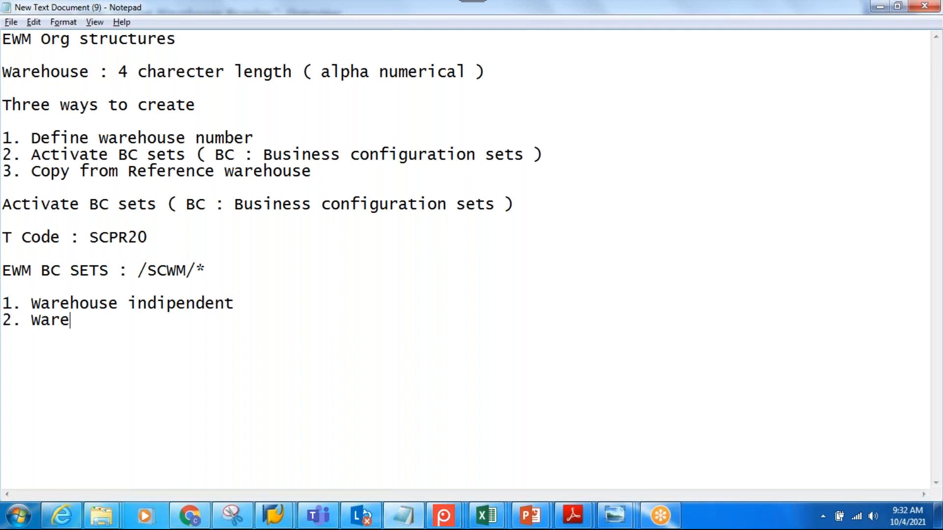
text(houise)
key(BackSpace)
key(BackSpace)
key(BackSpace)
key(BackSpace)
text(se)
text(d)
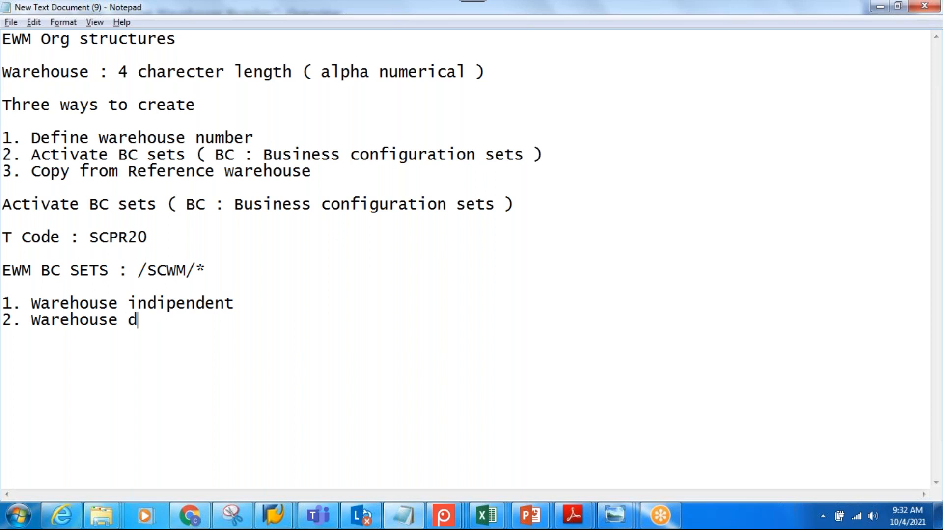
text(ependent)
key(Return)
key(Return)
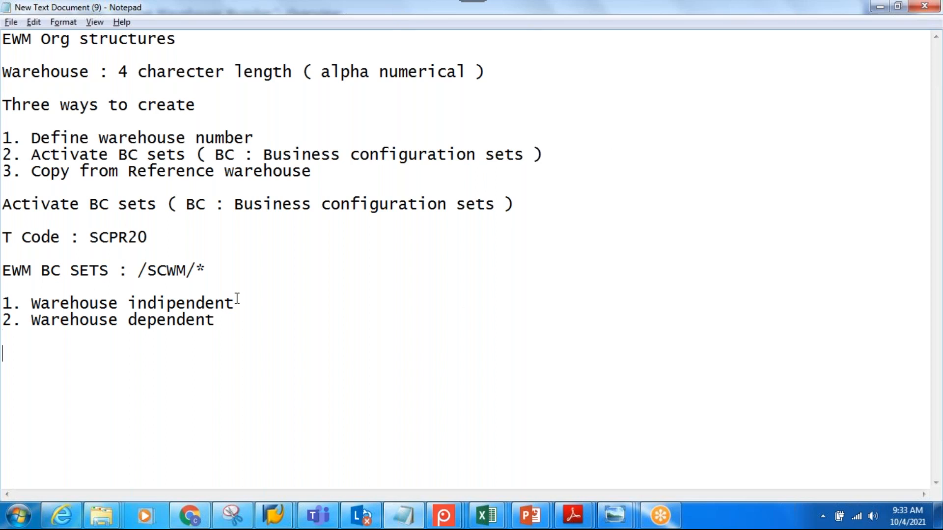
Highlight SCPR20 in the notes, switch to SAP and leave warehouse number customizing for the SAP Easy Access screen
click(235, 327)
drag(91, 237, 154, 235)
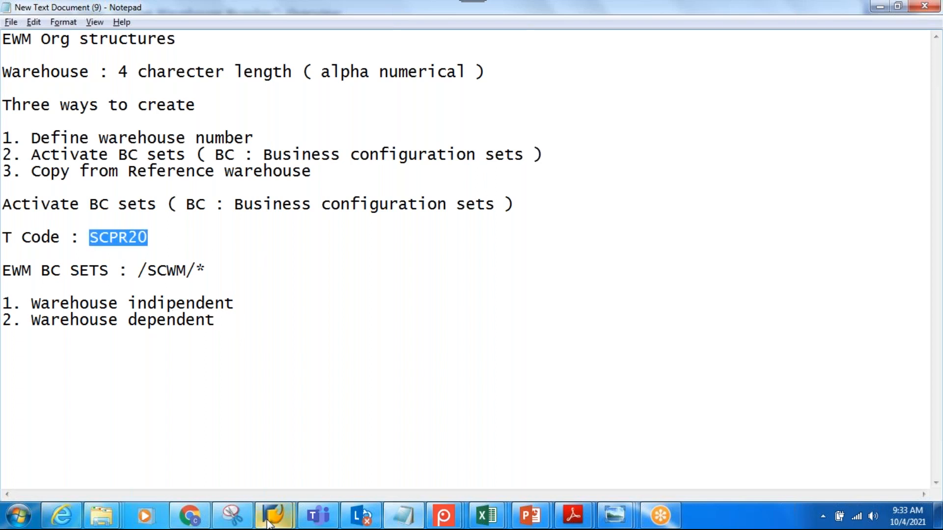
mouse_move(273, 516)
click(295, 479)
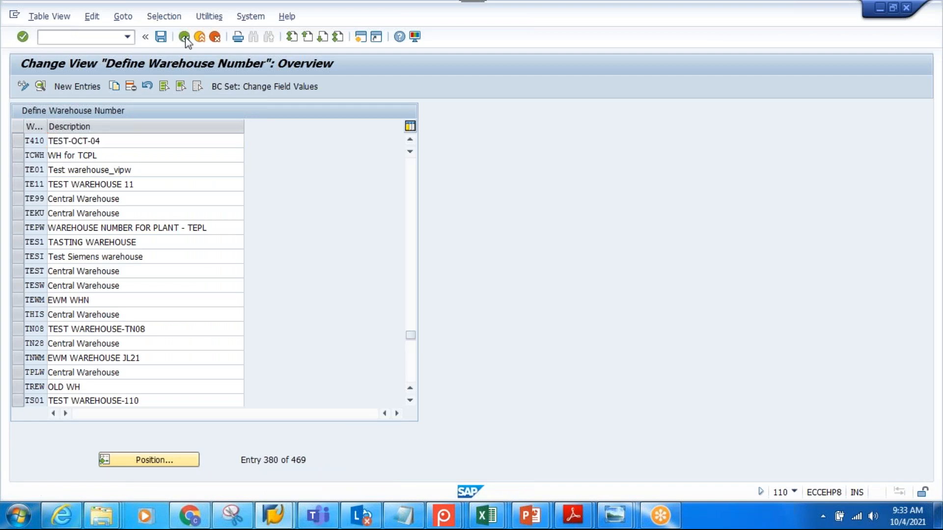
click(184, 37)
click(184, 37)
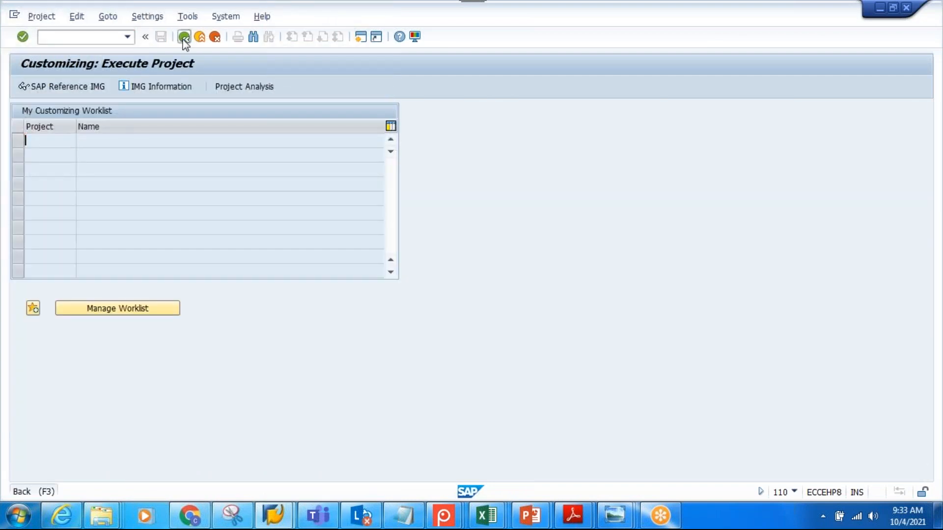
click(184, 37)
Start transaction SCPR20 for activating business configuration sets
text(sd)
text(PR)
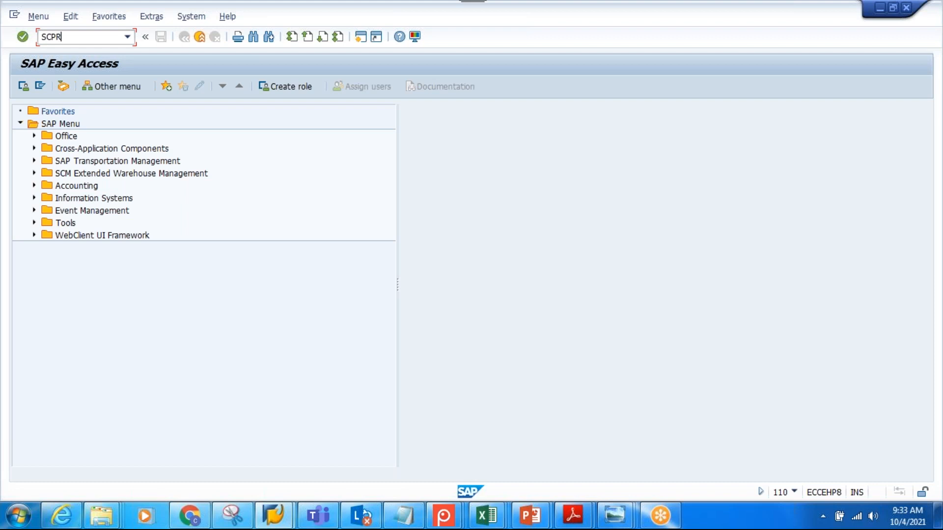
text(20)
key(Return)
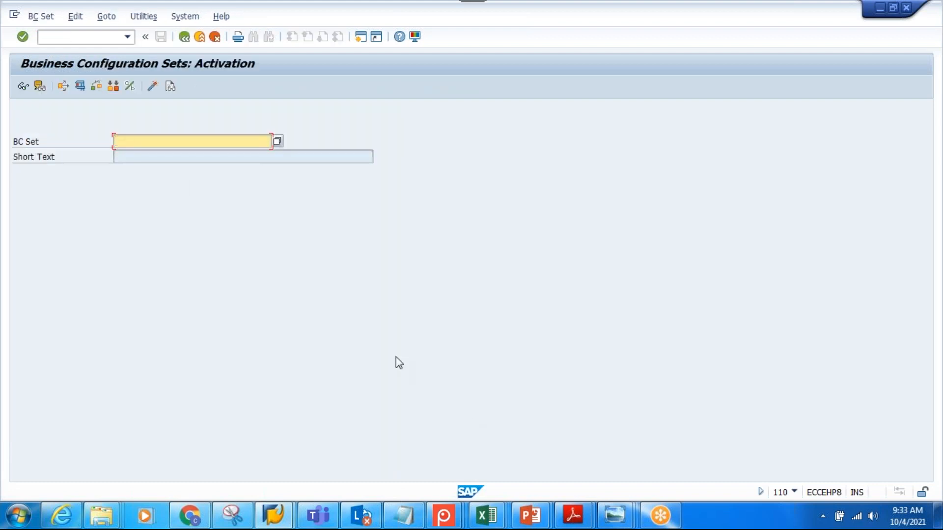
Search for BC sets matching /SCWM/* with the maximum number of hits left blank
text(/SC)
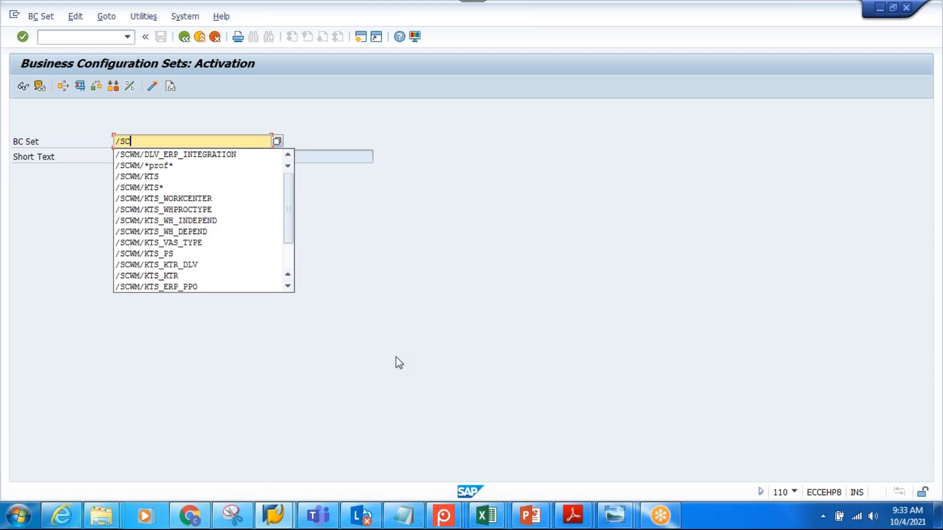
text(WM/*)
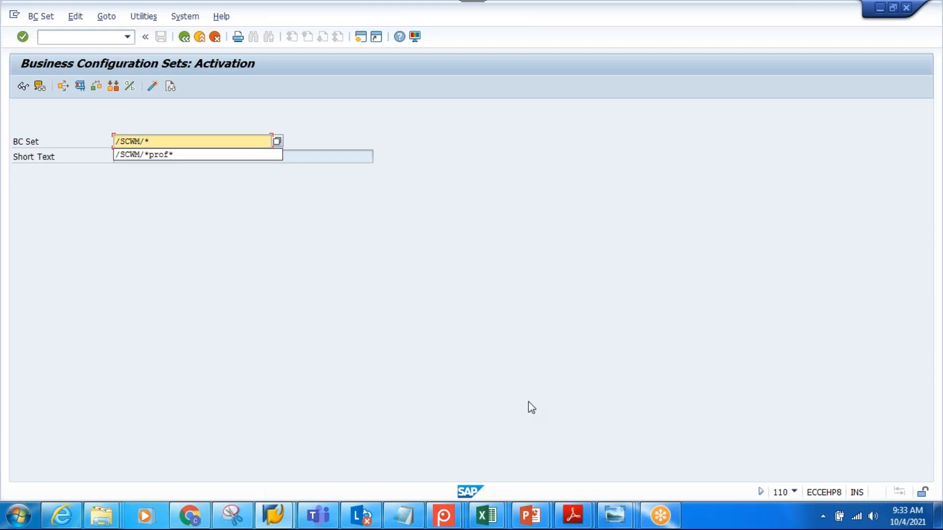
click(477, 346)
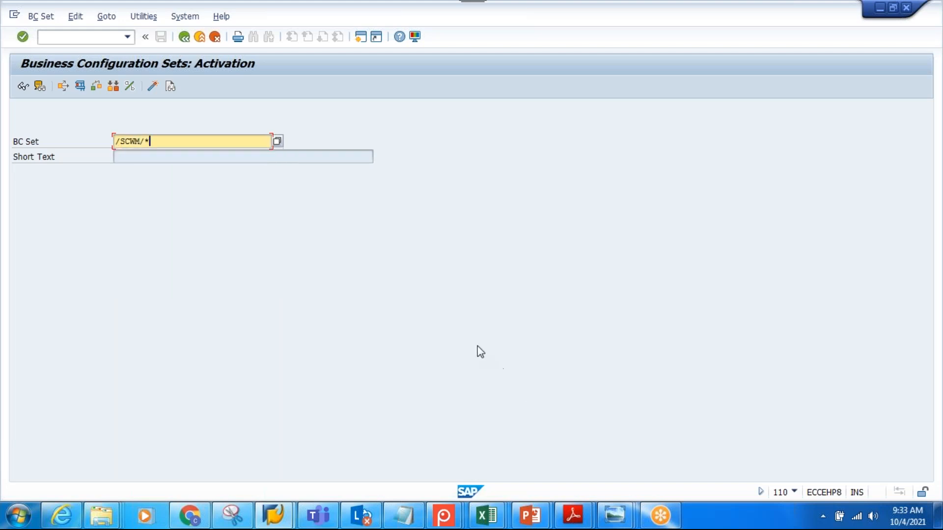
click(277, 142)
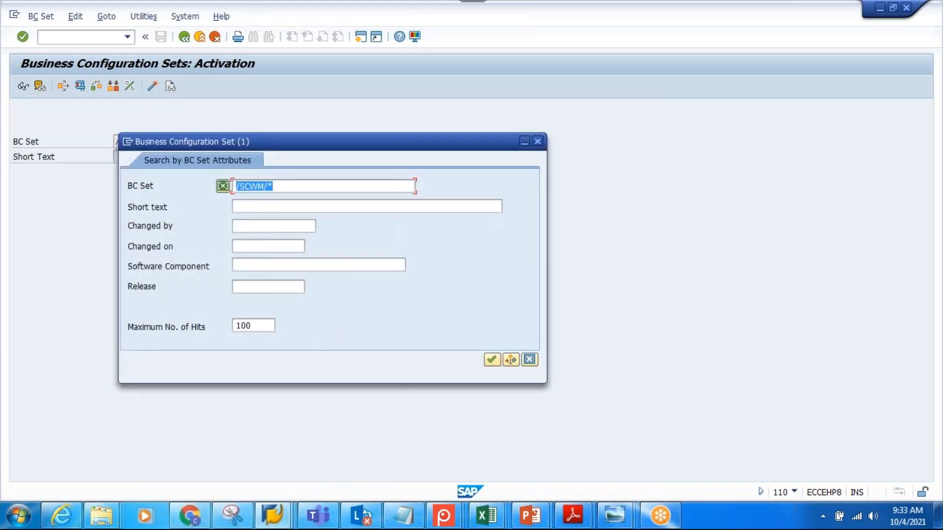
double_click(246, 327)
key(BackSpace)
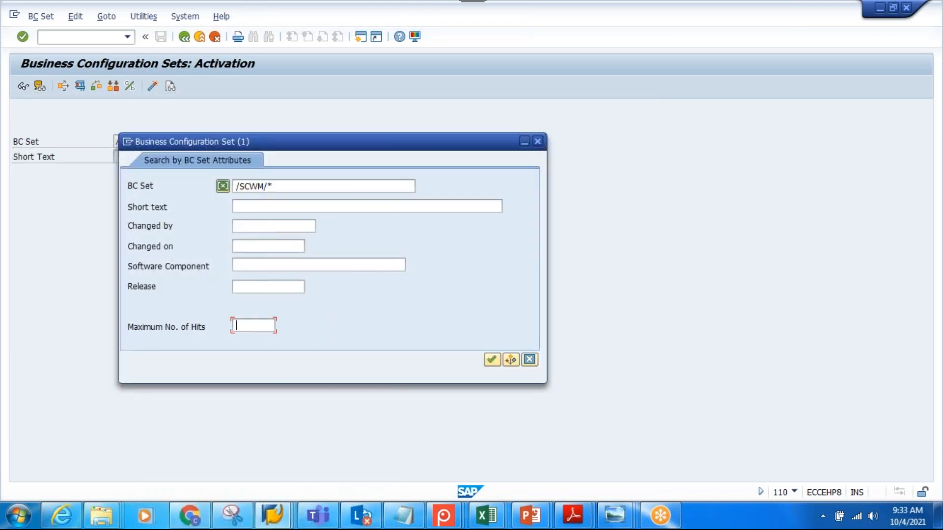
click(491, 361)
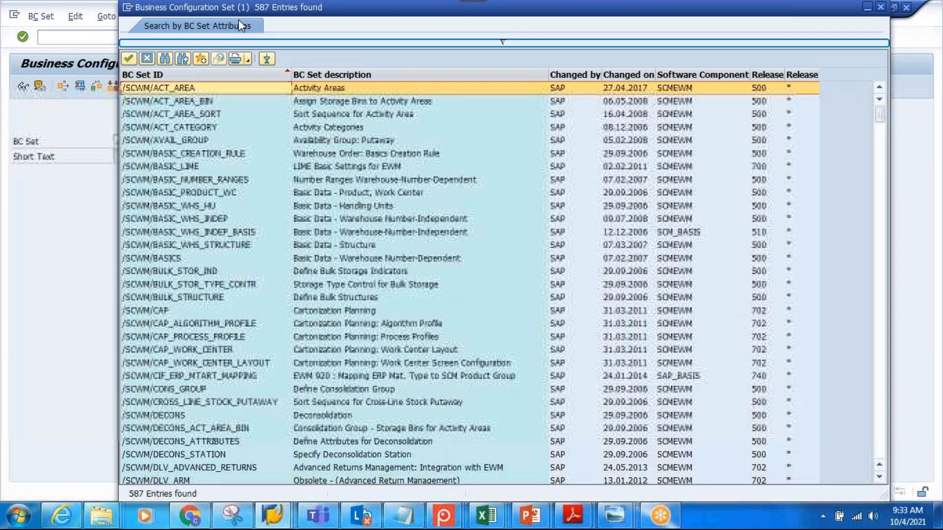
drag(238, 19, 226, 43)
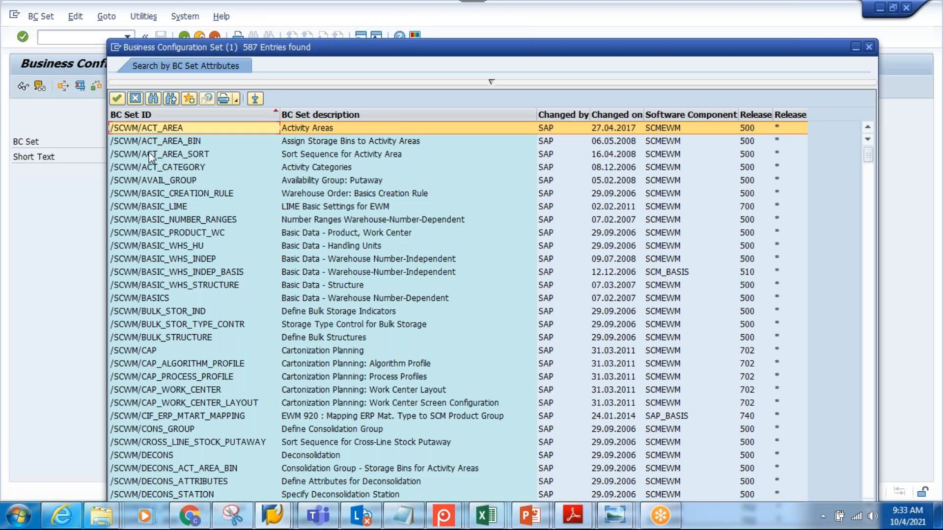
Look through the EWM BC sets and choose /SCWM/WH_NUMBER for activation
scroll(152, 319, down, 20)
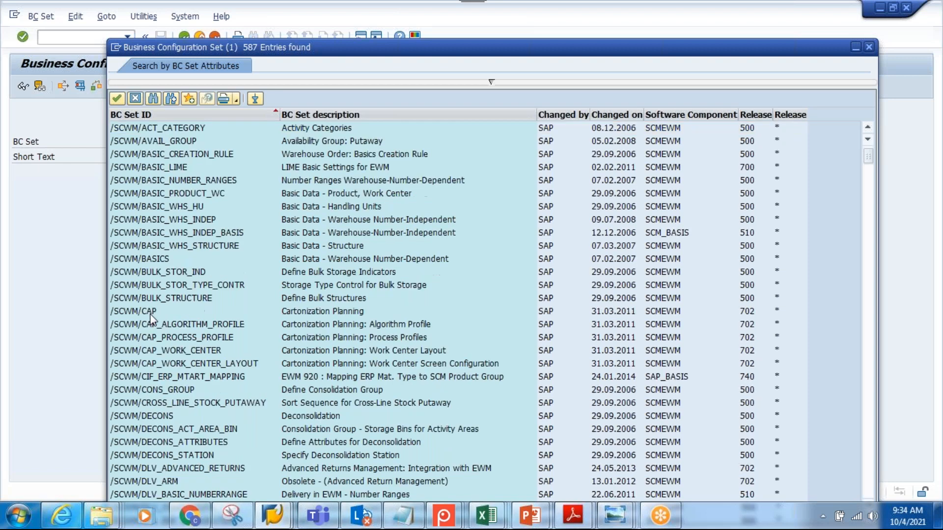
scroll(153, 319, down, 8)
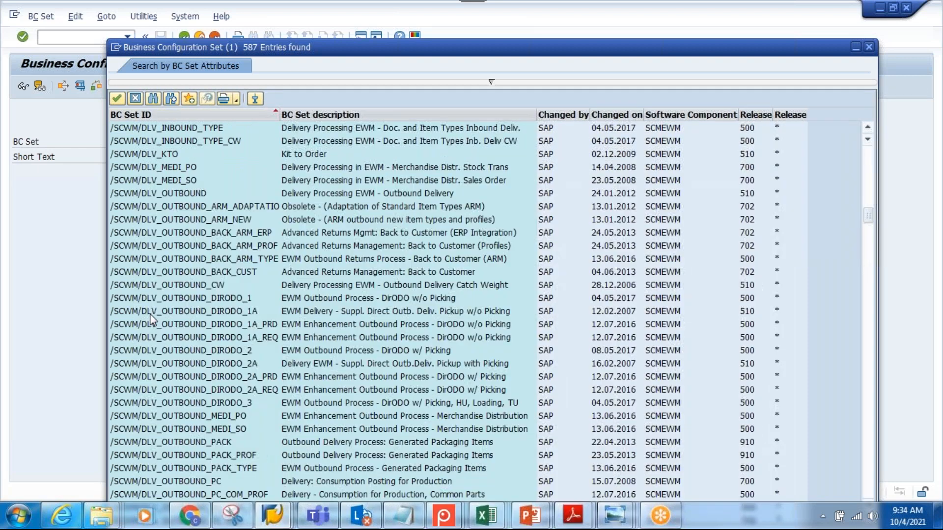
scroll(152, 319, down, 20)
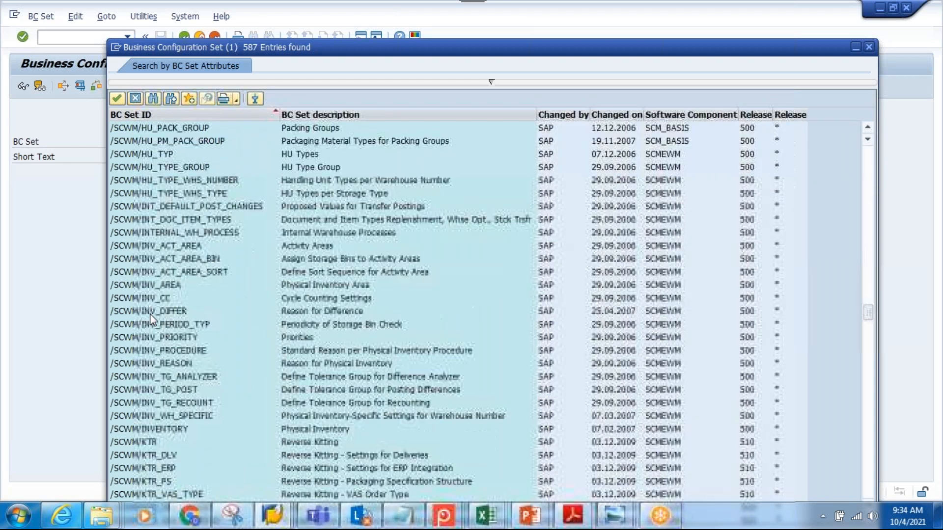
scroll(152, 320, down, 20)
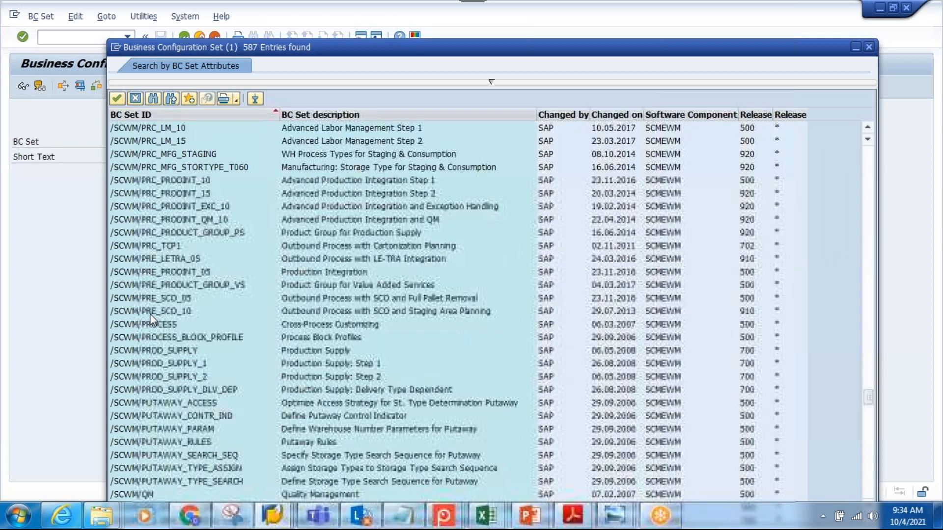
scroll(151, 318, down, 20)
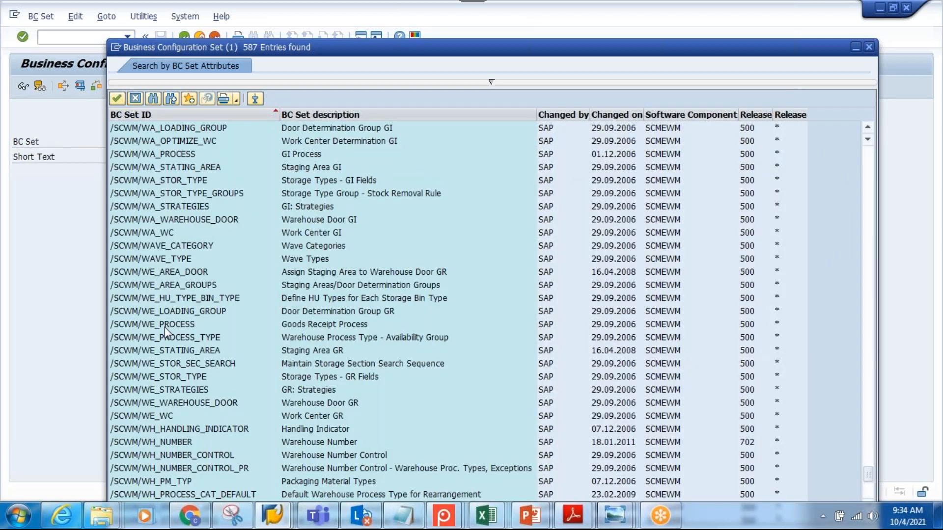
scroll(166, 331, down, 5)
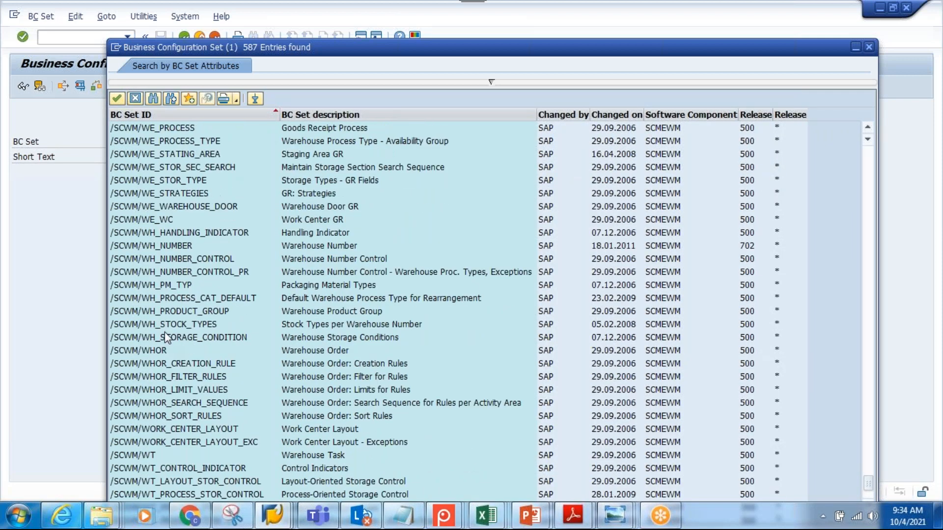
click(151, 246)
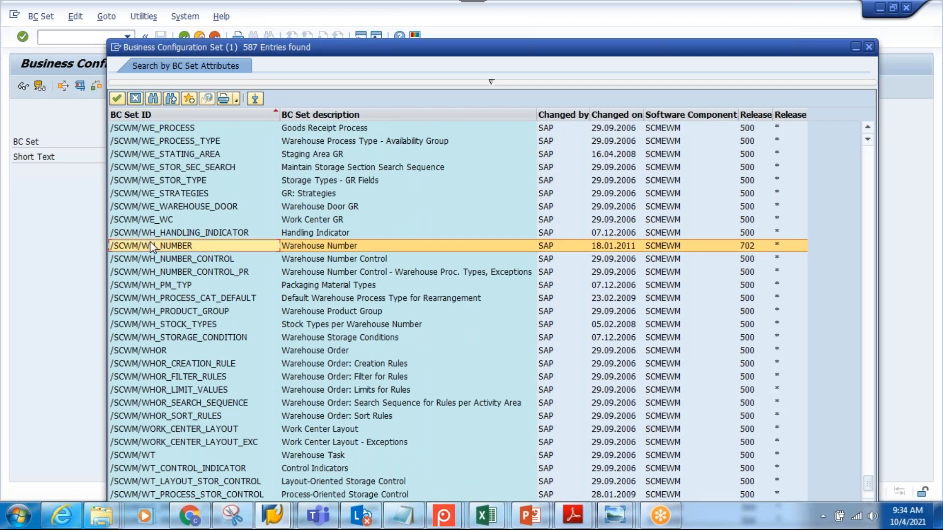
double_click(151, 247)
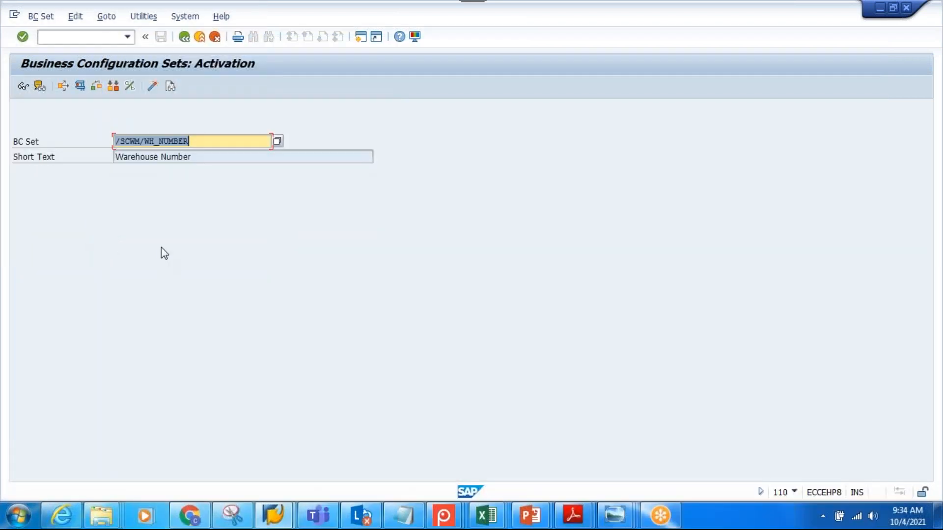
Activate the /SCWM/WH_NUMBER BC set for warehouse number TT41, keeping Overwrite All Data and default mode
click(158, 90)
click(234, 219)
click(225, 148)
drag(225, 148, 199, 150)
key(BackSpace)
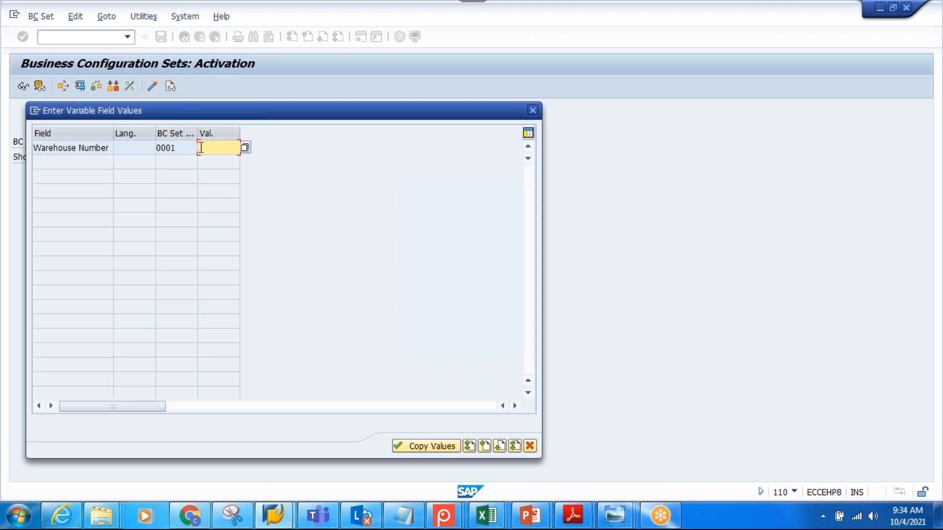
text(T41)
click(425, 447)
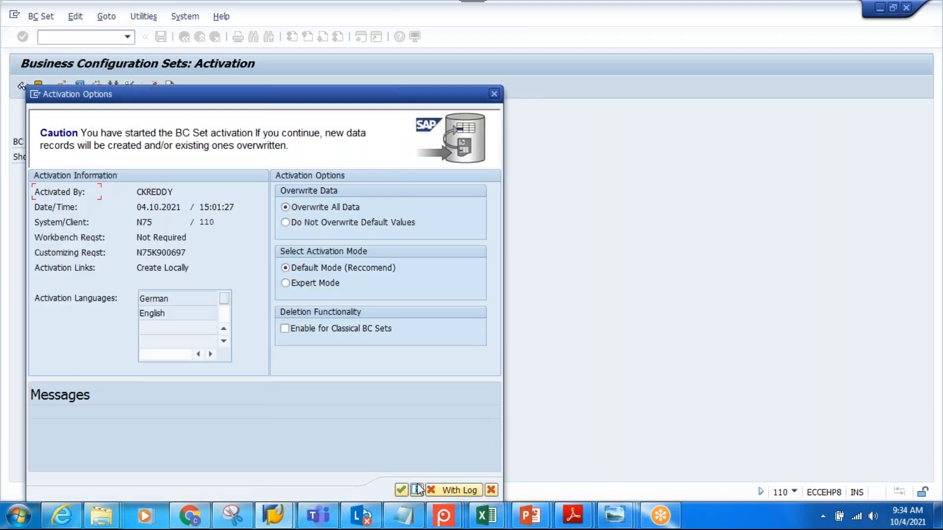
click(406, 491)
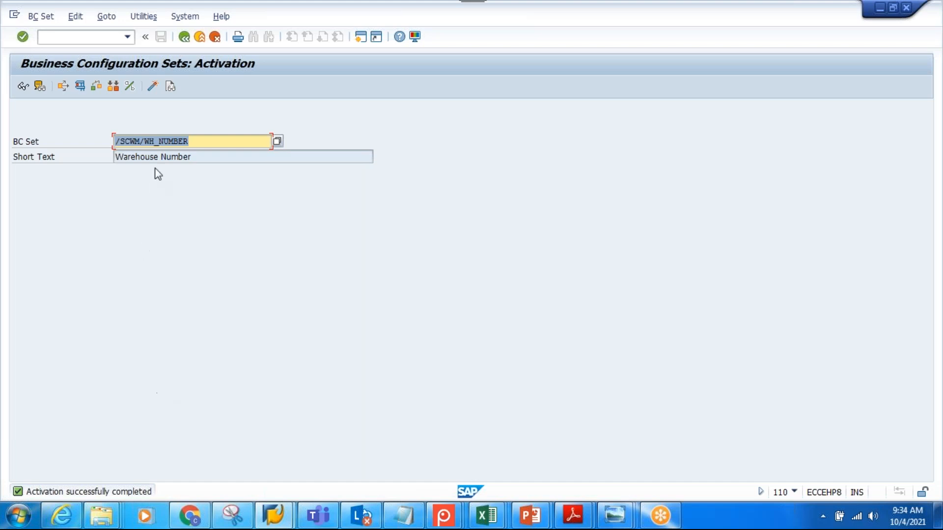
Leave BC set activation and open the SAP Reference IMG through transaction SPRO
click(184, 38)
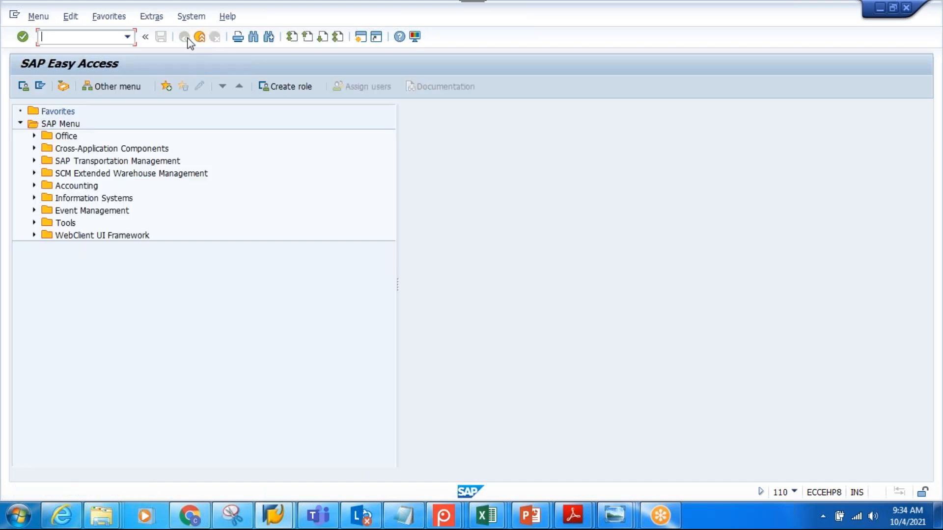
text(spro)
key(Return)
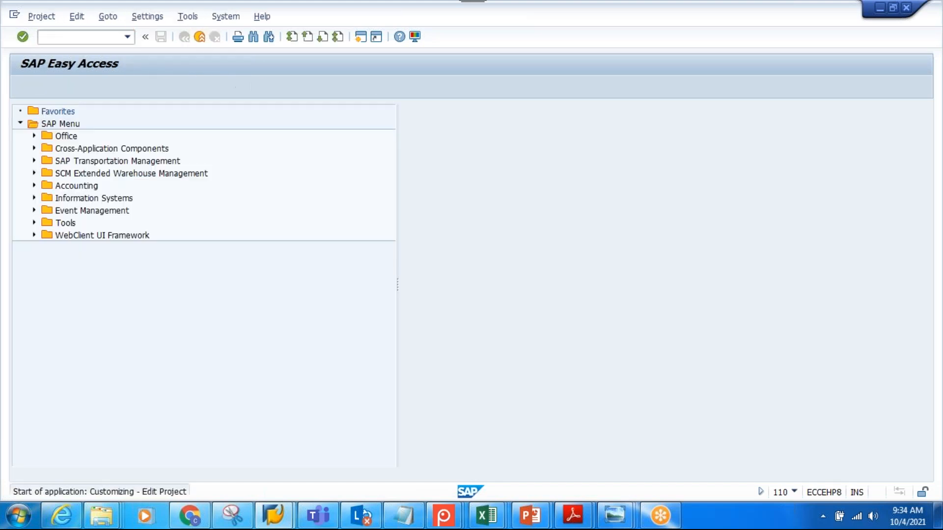
click(71, 86)
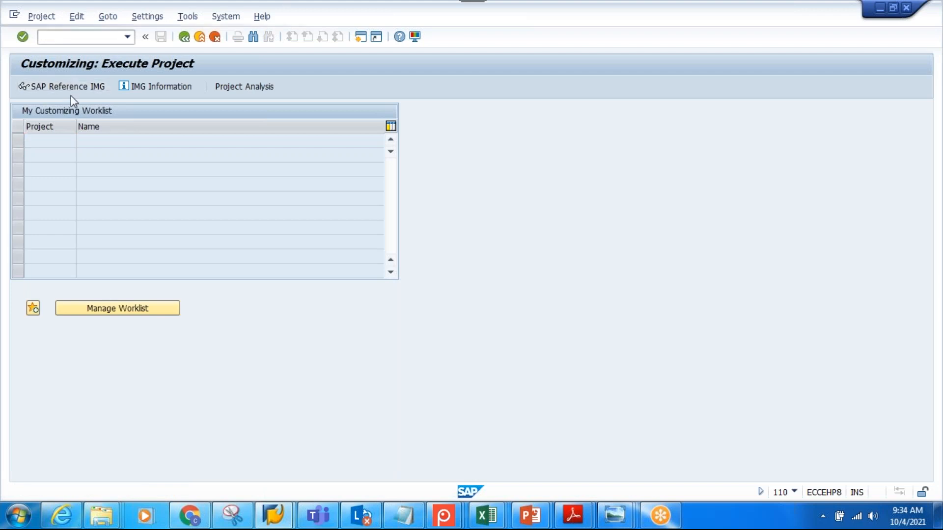
Open the Define Warehouse Numbers activity in the Master Data section of Extended Warehouse Management
click(34, 211)
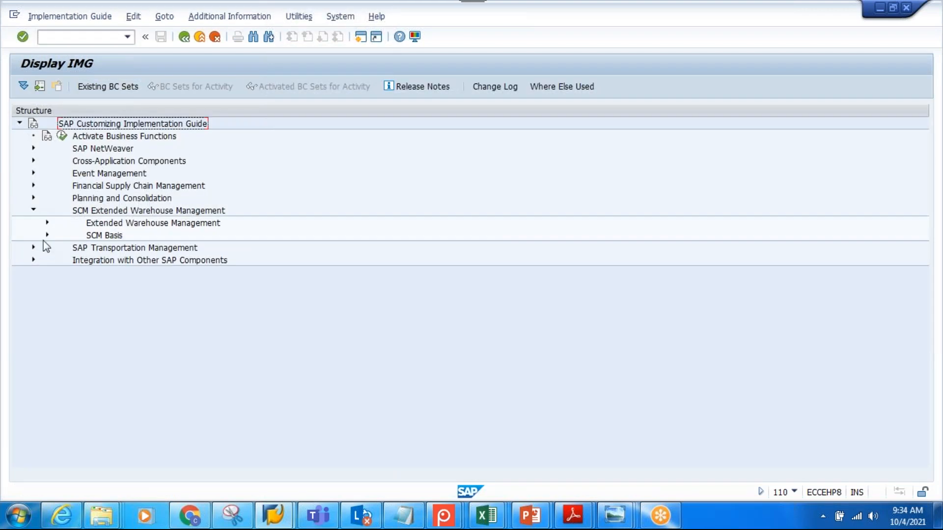
click(46, 223)
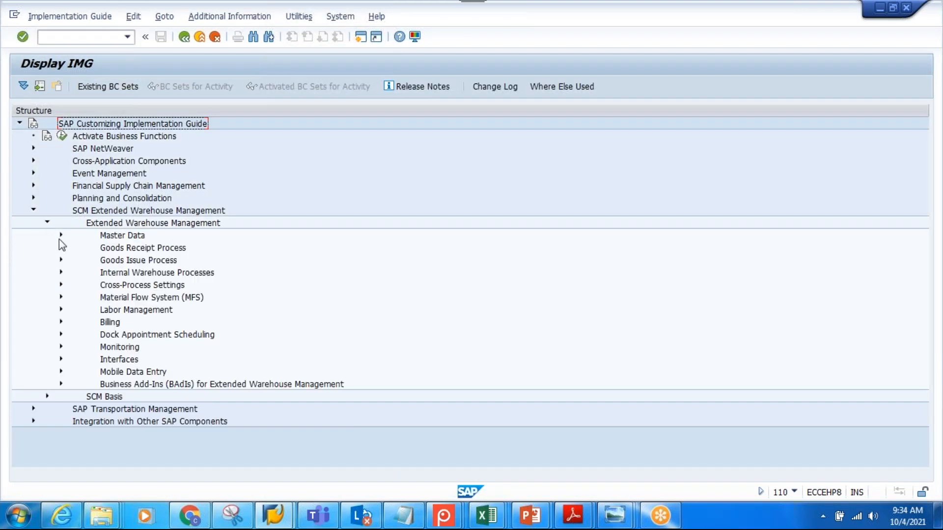
click(60, 235)
click(199, 236)
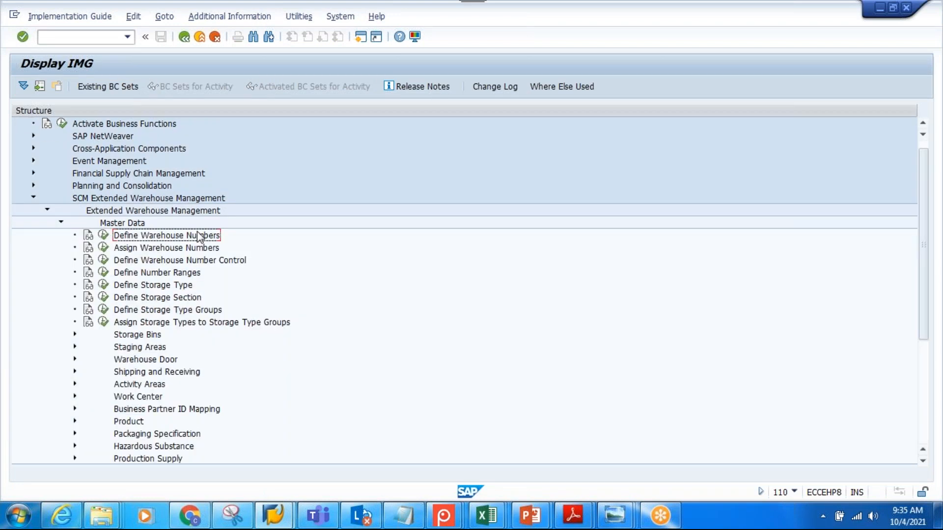
click(103, 235)
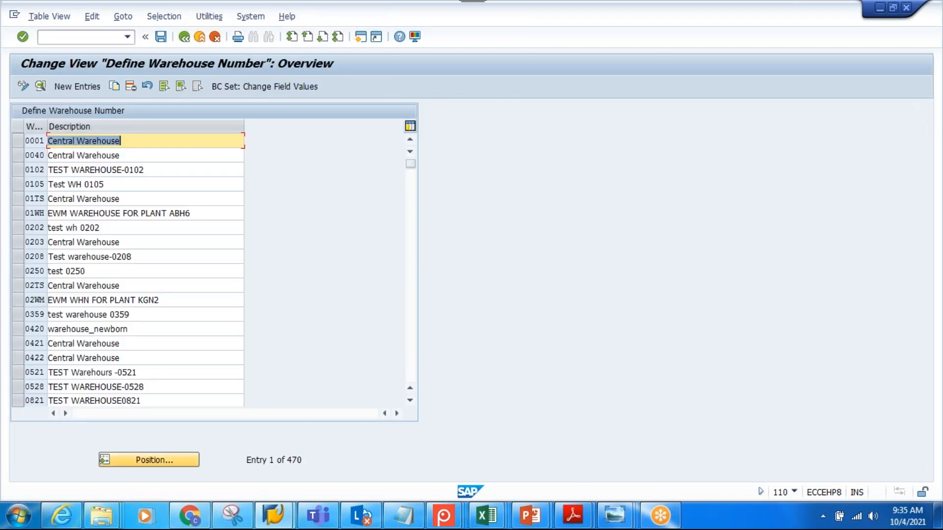
Position the warehouse list at TT41, examine that entry's description, and return to the IMG
click(148, 466)
text(TT41)
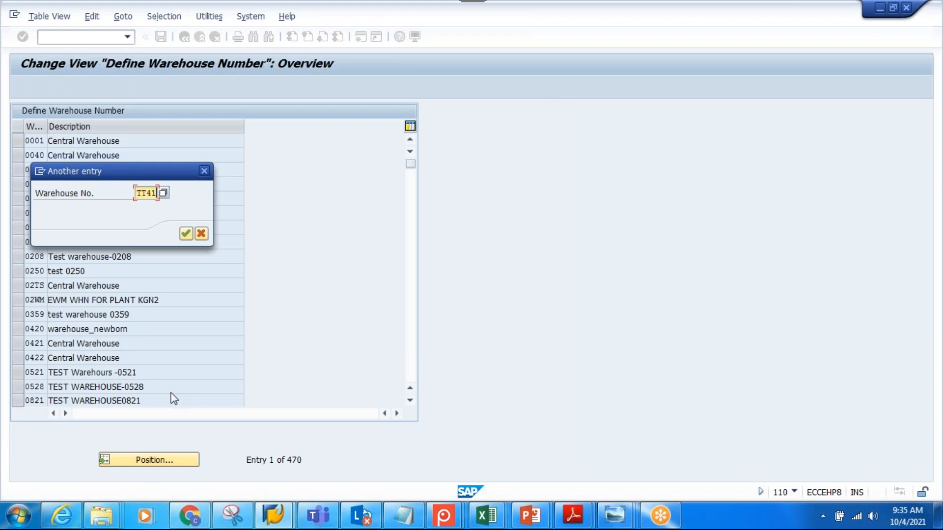
key(Return)
drag(150, 147, 43, 146)
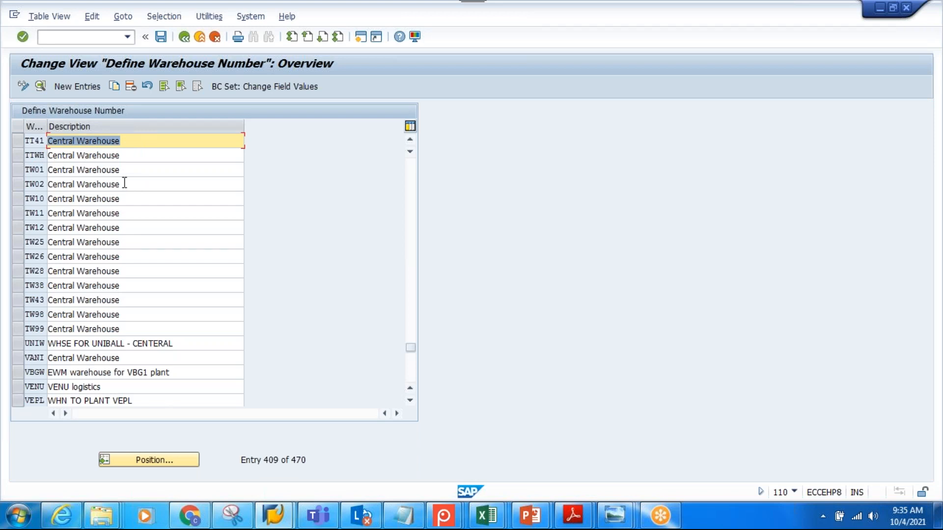
click(184, 38)
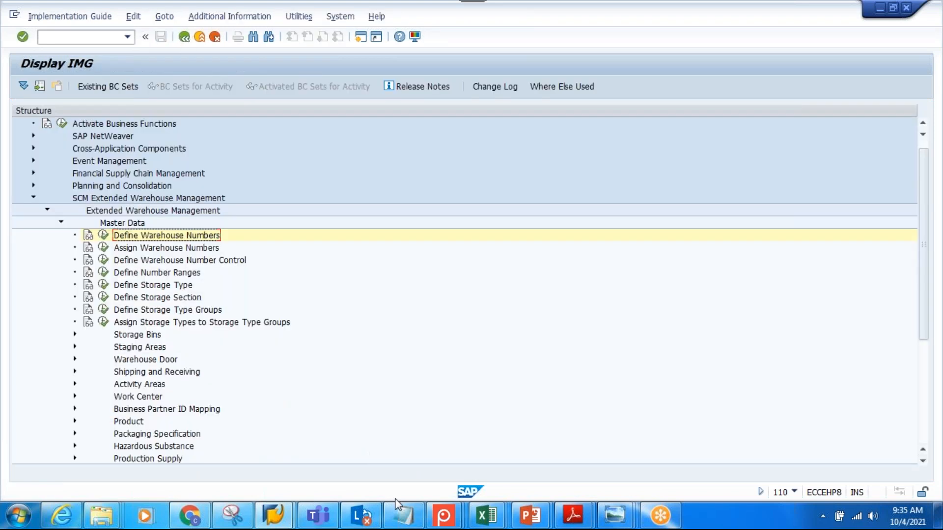
Switch to the Notepad notes and append "( 0001 )" to the third method, Copy from Reference warehouse
click(403, 515)
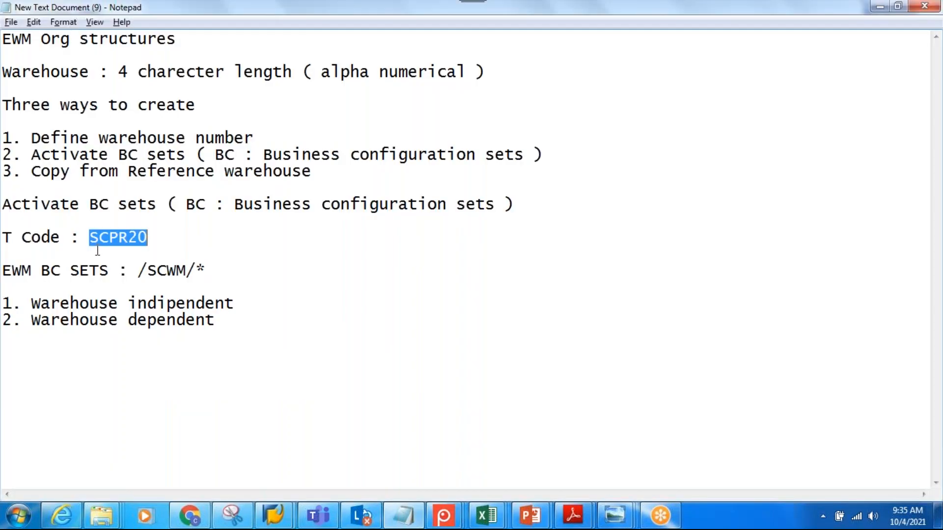
click(328, 168)
text(( )
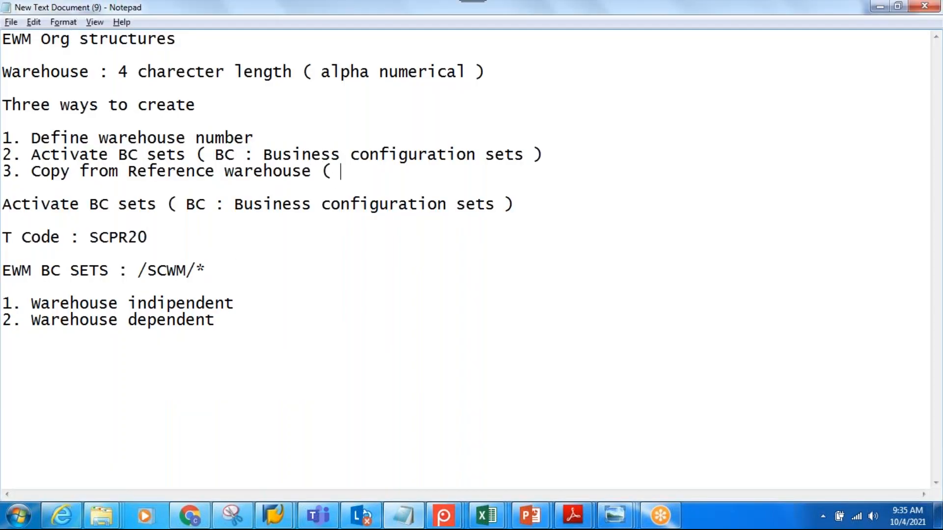
text(0001 ))
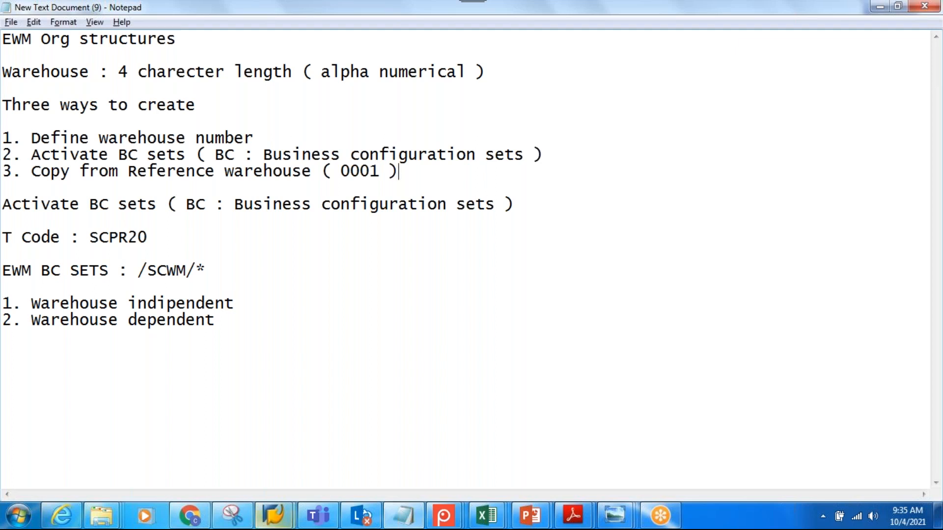
Switch back to the SAP IMG and open Copy Warehouse Number Customizing in the Cross-Process Settings of Extended Warehouse Management
mouse_move(274, 515)
click(314, 452)
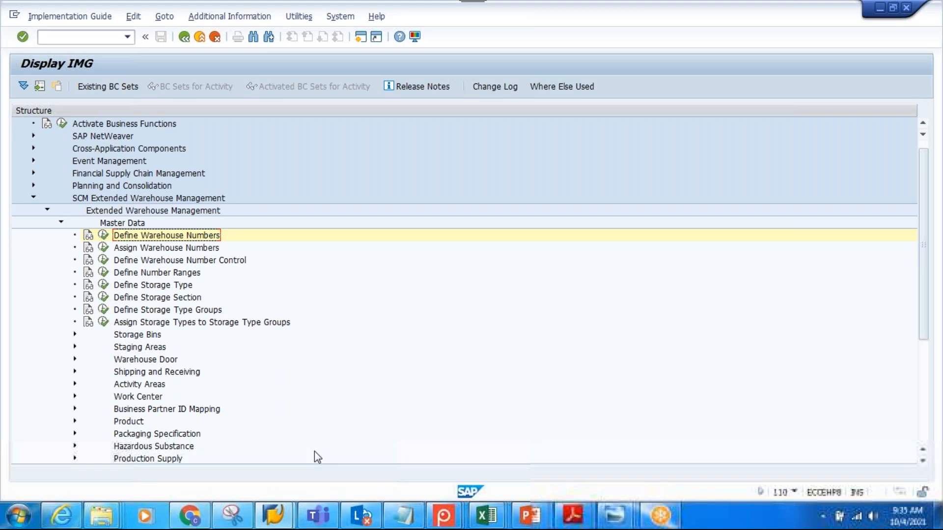
click(59, 223)
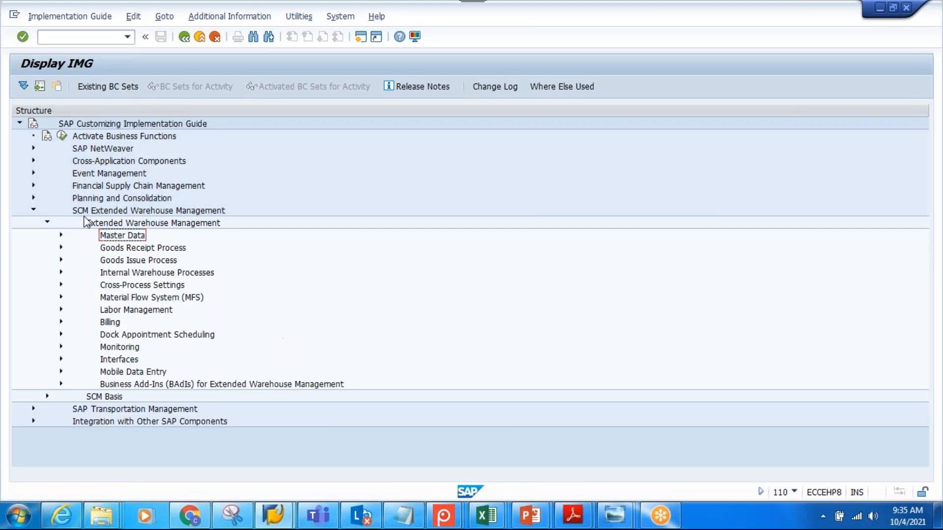
click(126, 213)
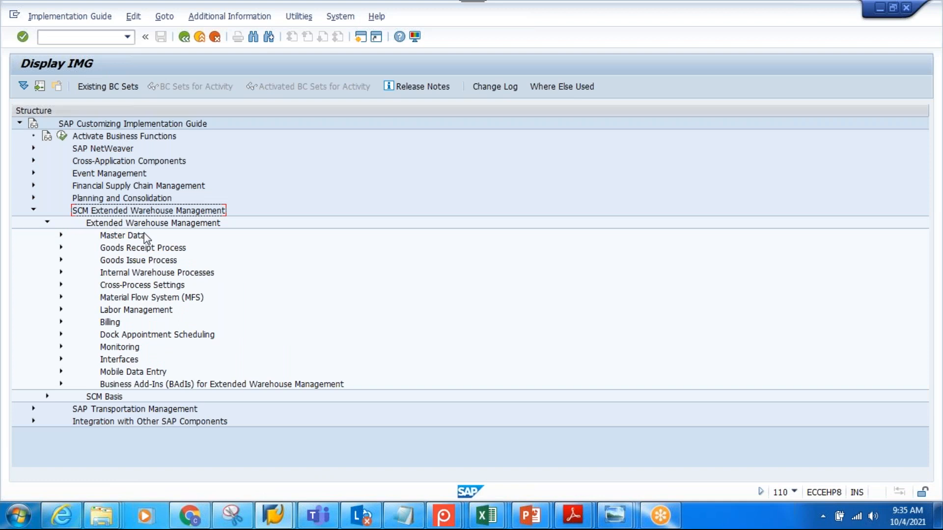
click(150, 285)
click(61, 285)
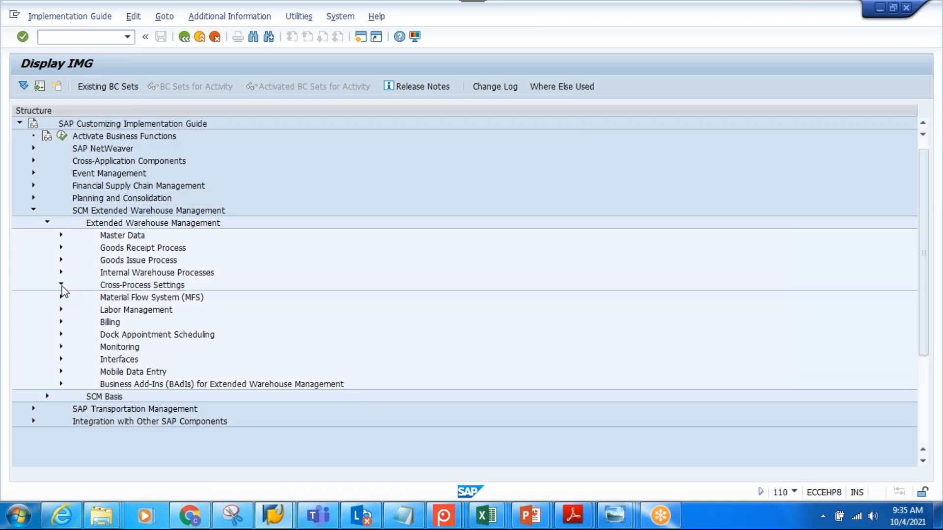
click(168, 286)
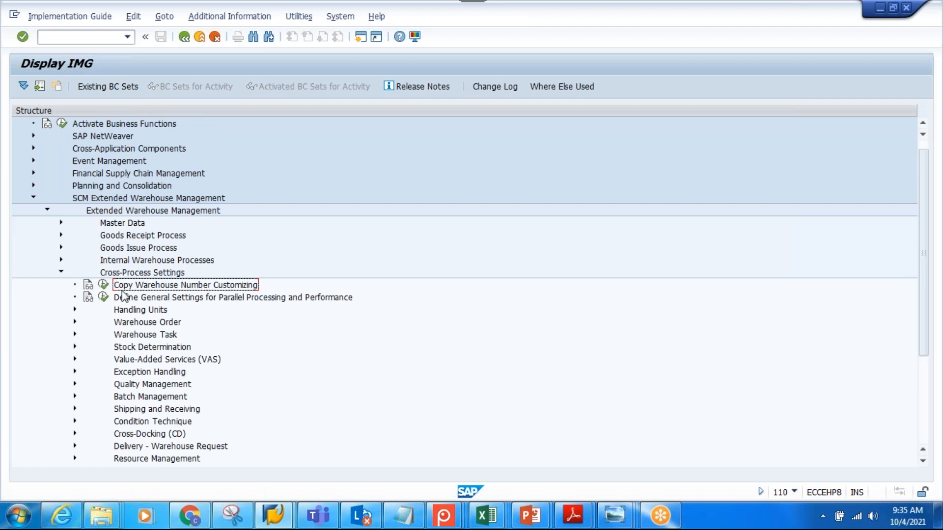
click(103, 285)
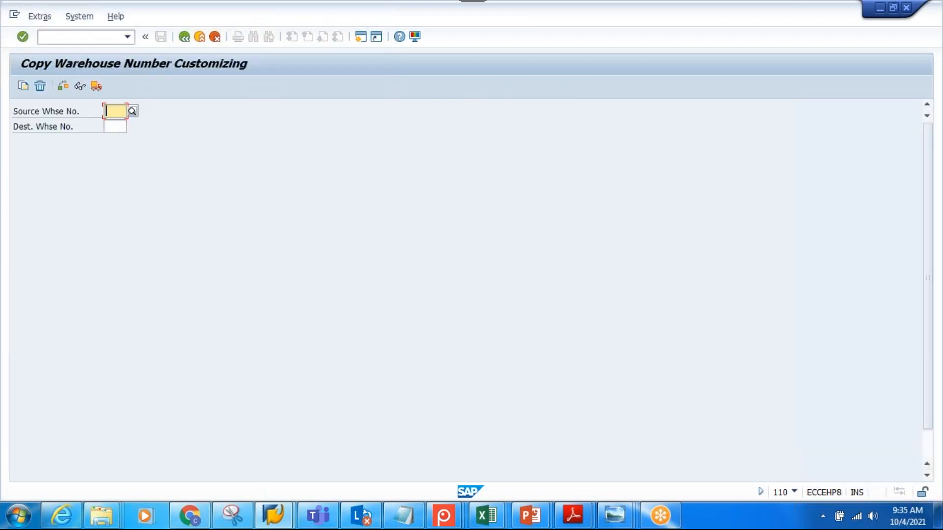
Copy the customizing from source warehouse 0001 to destination warehouse STPW, accepting the proposed customizing request
text(0001)
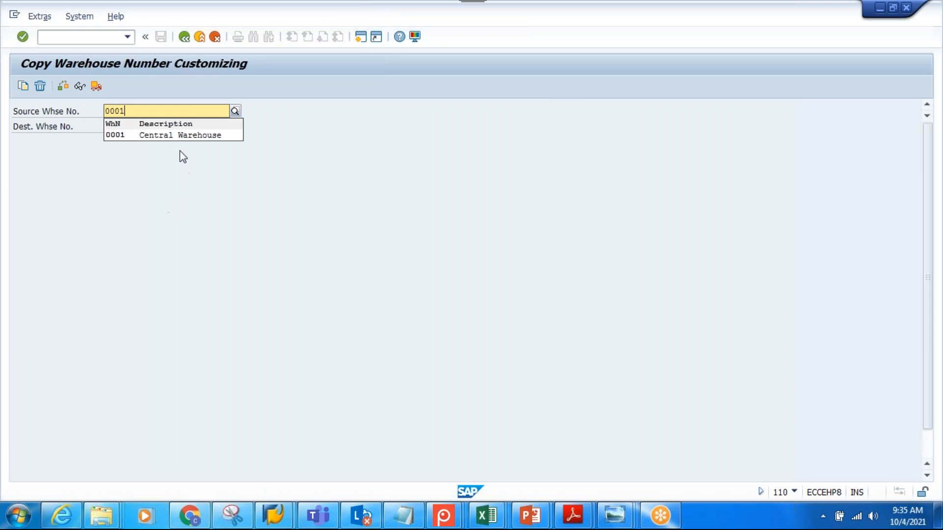
click(179, 138)
click(124, 127)
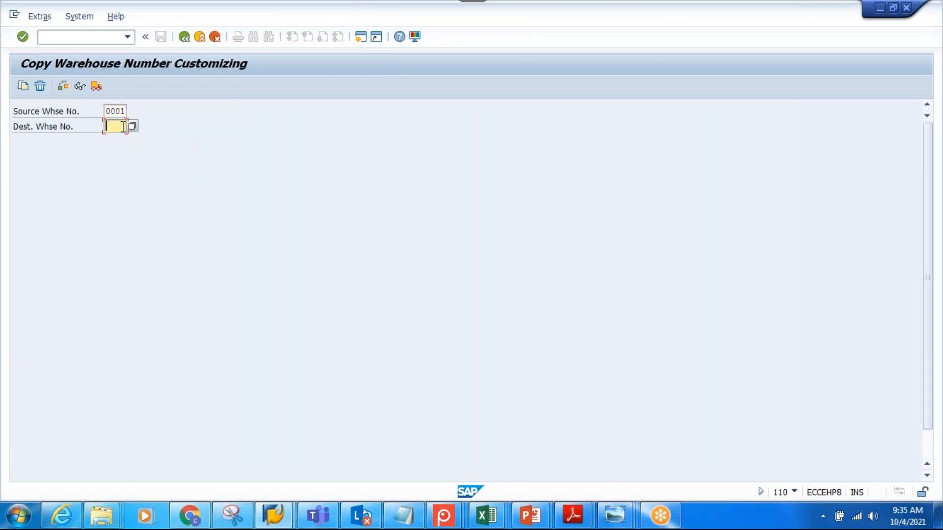
text(STPW)
key(shift+Tab)
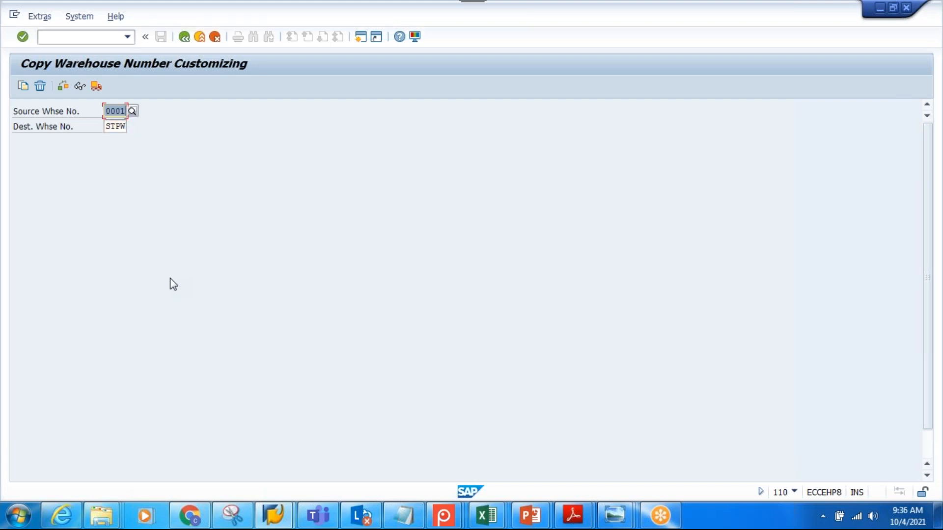
click(23, 86)
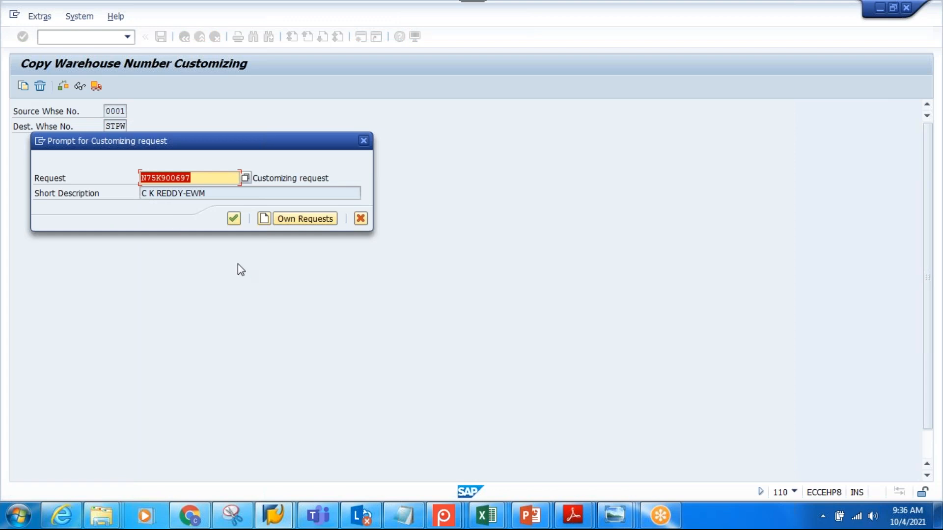
click(234, 218)
click(203, 219)
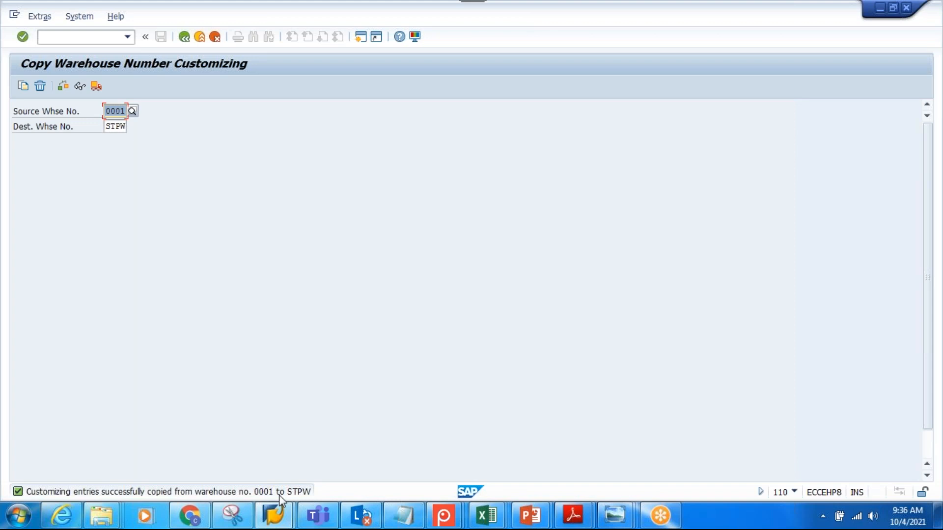
Return to the IMG, collapse Cross-Process Settings and open the Define Warehouse Numbers activity in Master Data
click(184, 38)
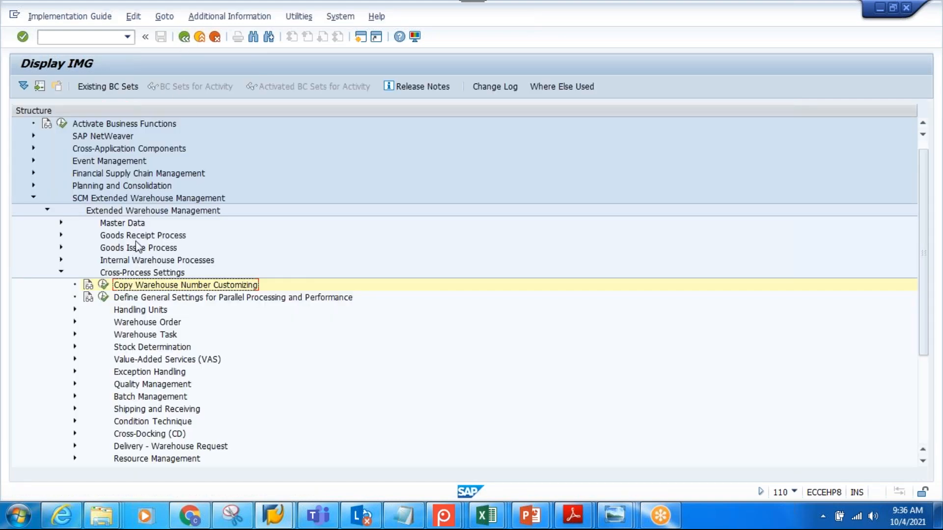
click(61, 272)
click(109, 226)
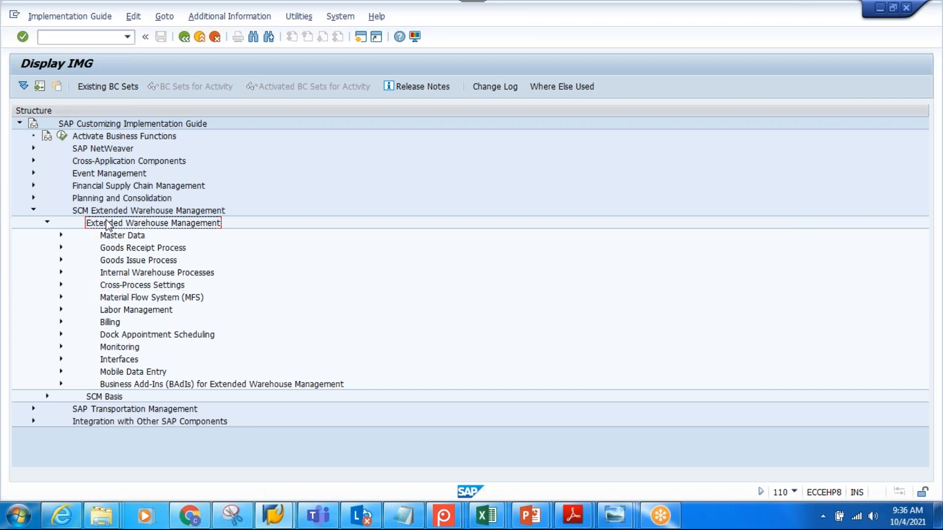
click(58, 236)
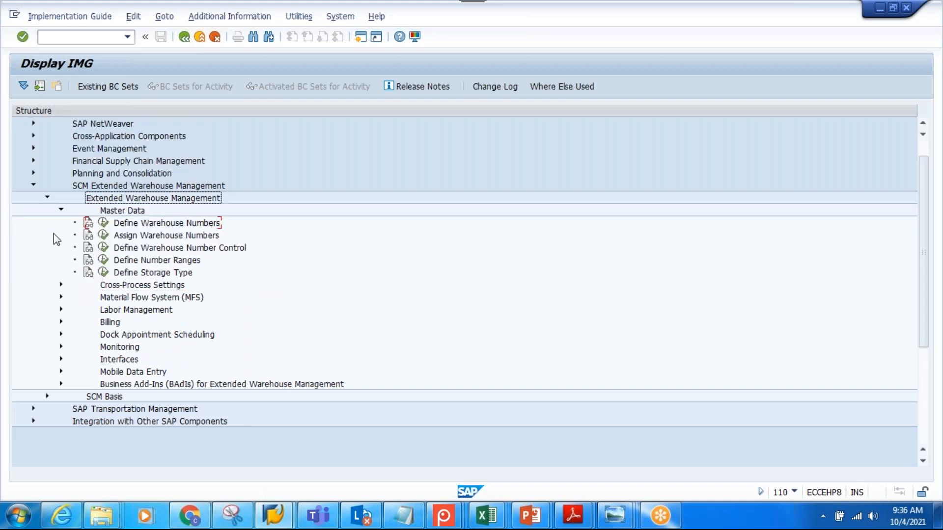
click(103, 223)
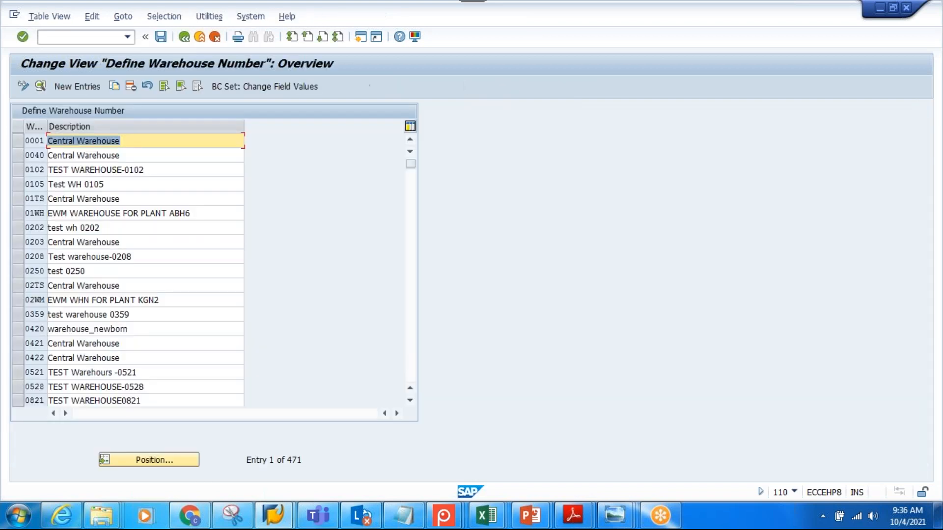
Position the warehouse number list at STPW and examine the description of the neighbouring STWH entry
click(151, 460)
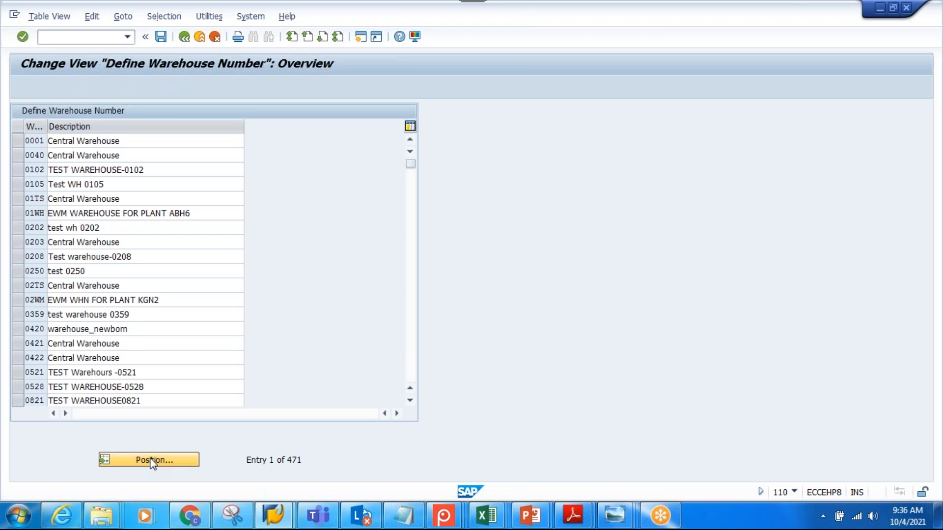
text(ST)
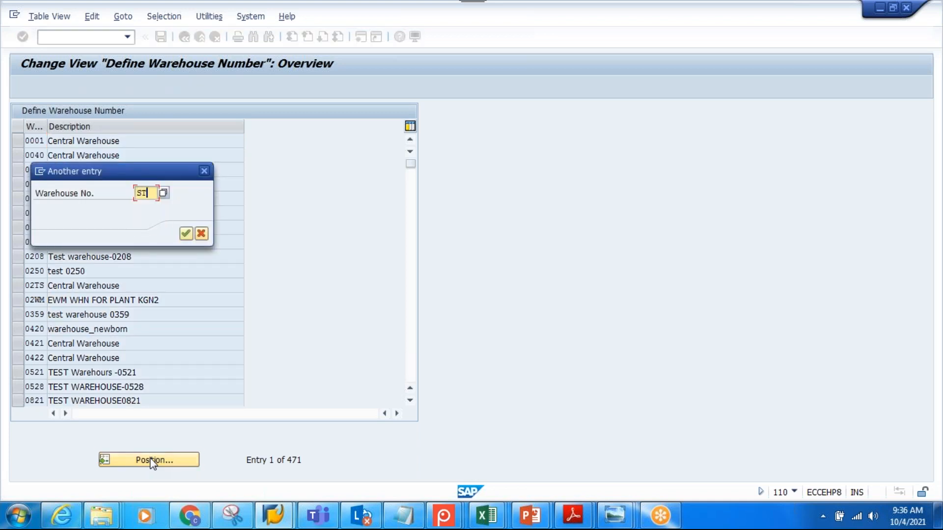
text(PW)
key(Return)
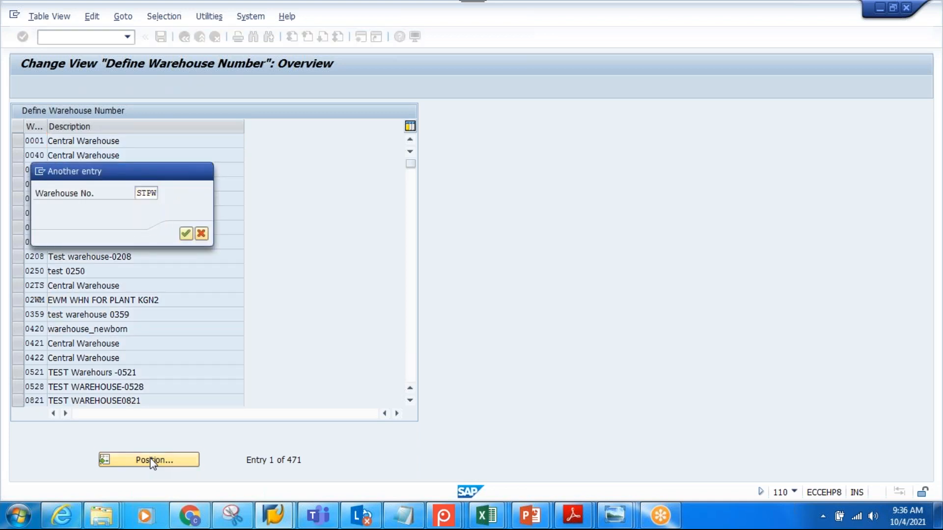
drag(150, 155, 52, 156)
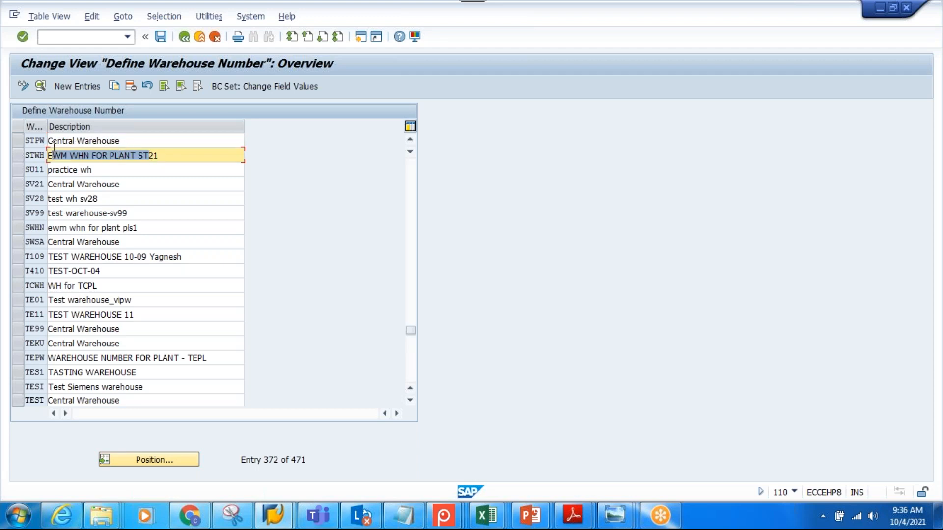
Change the description of warehouse STPW to "EWM WHNfor PLant STPL" and save it with the proposed customizing request
drag(129, 141, 32, 141)
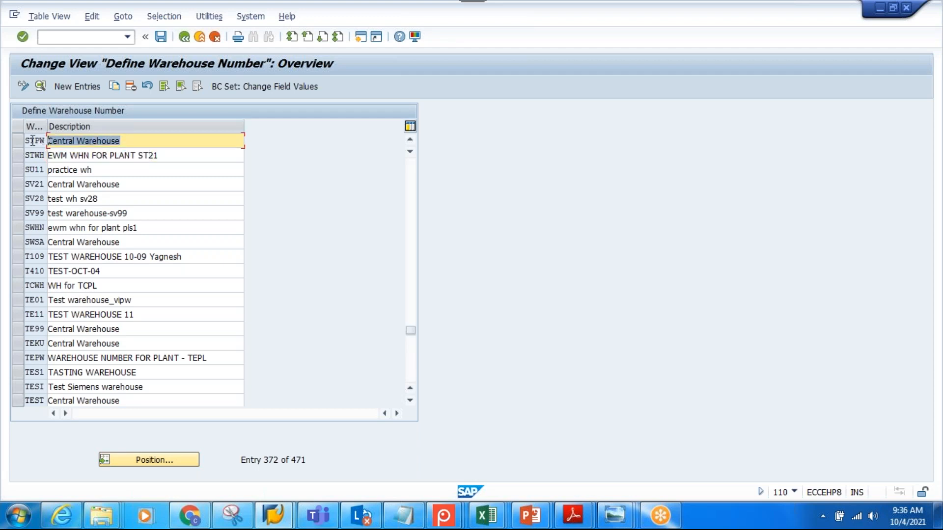
text(EWM )
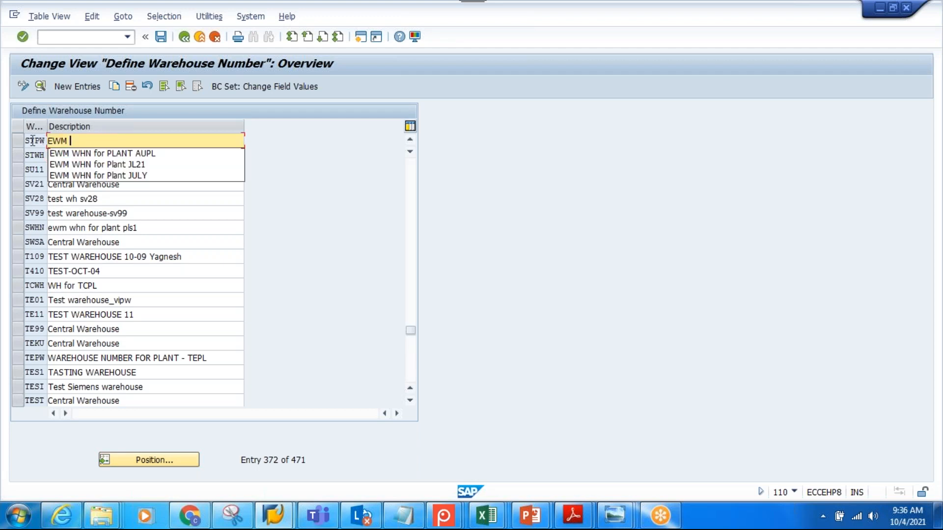
text(WHN)
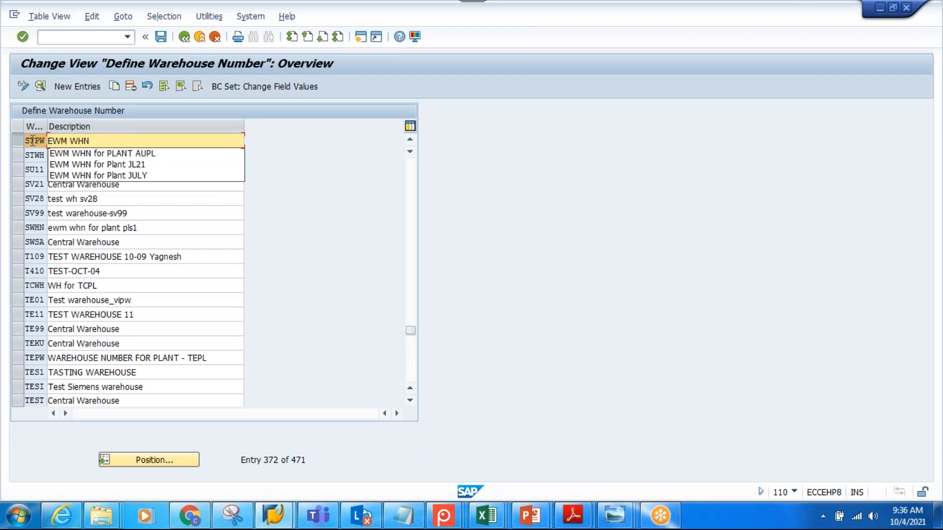
text(for PLant )
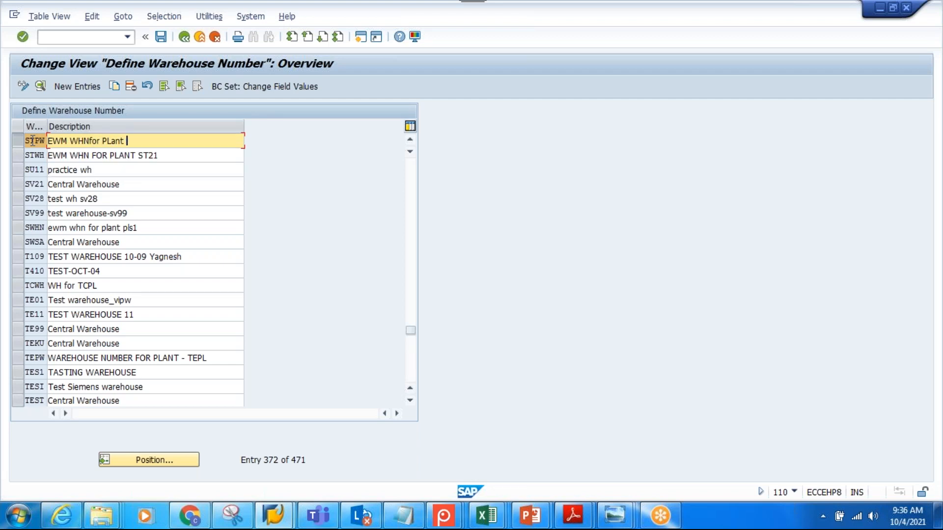
text(STPL)
key(ctrl+a)
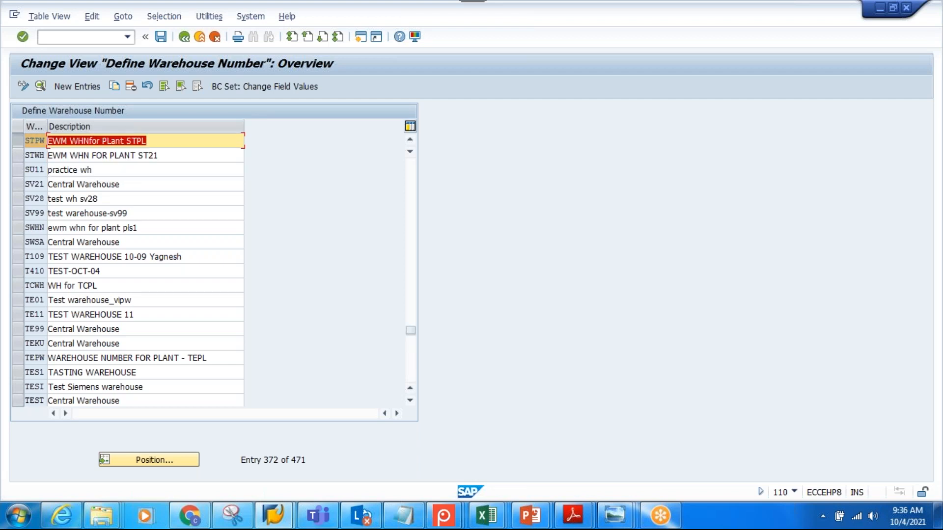
click(161, 36)
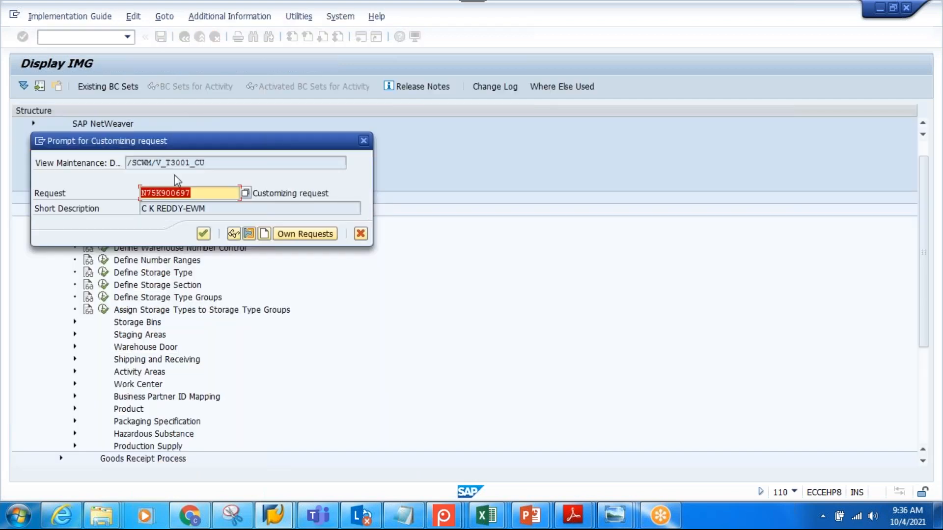
click(203, 234)
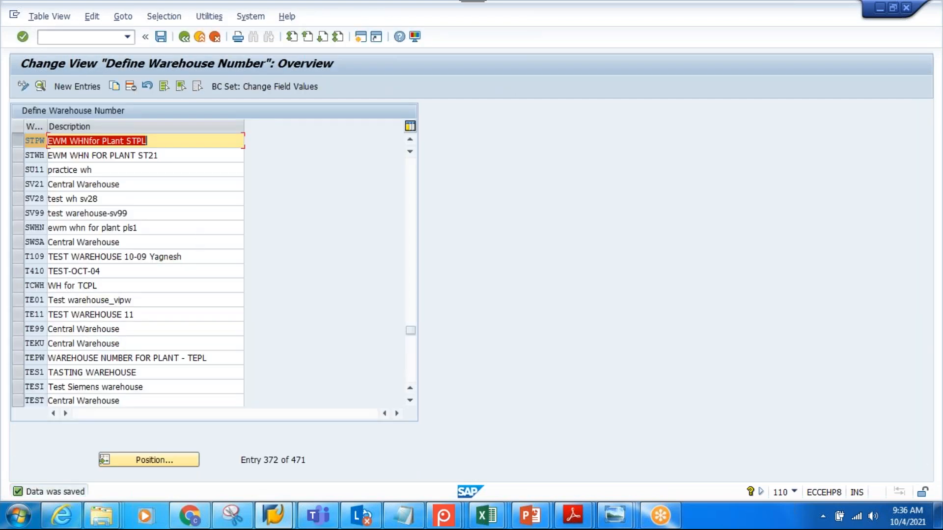
Examine the warehouse exterior image in the Chrome image search, and return to the Notepad notes
click(189, 516)
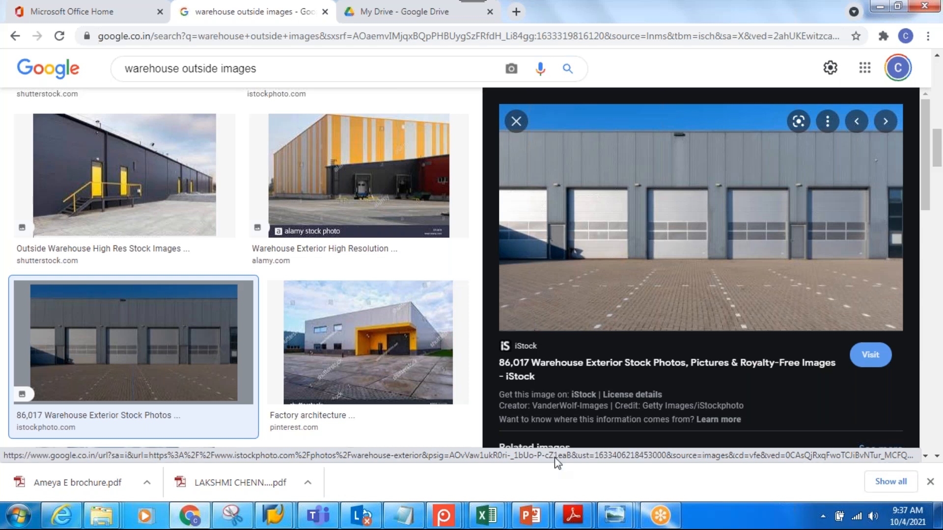
click(403, 516)
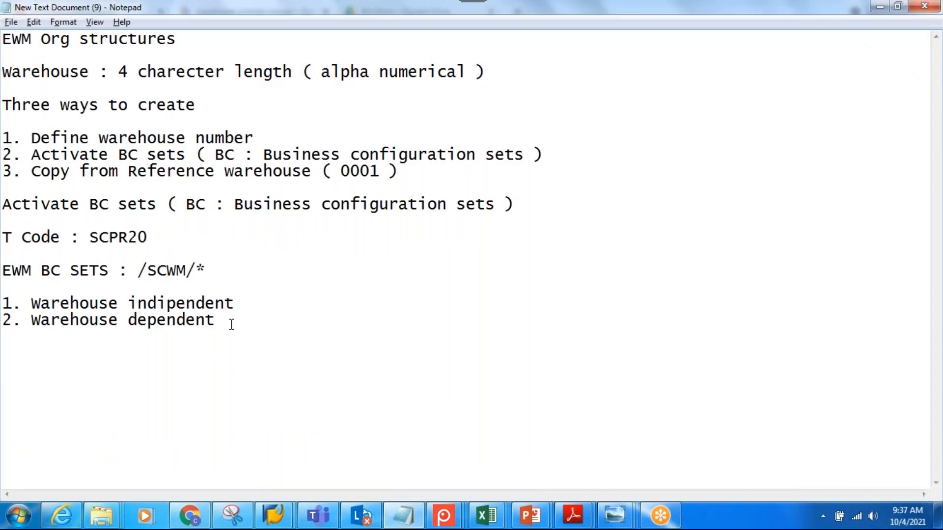
key(Return)
key(Return)
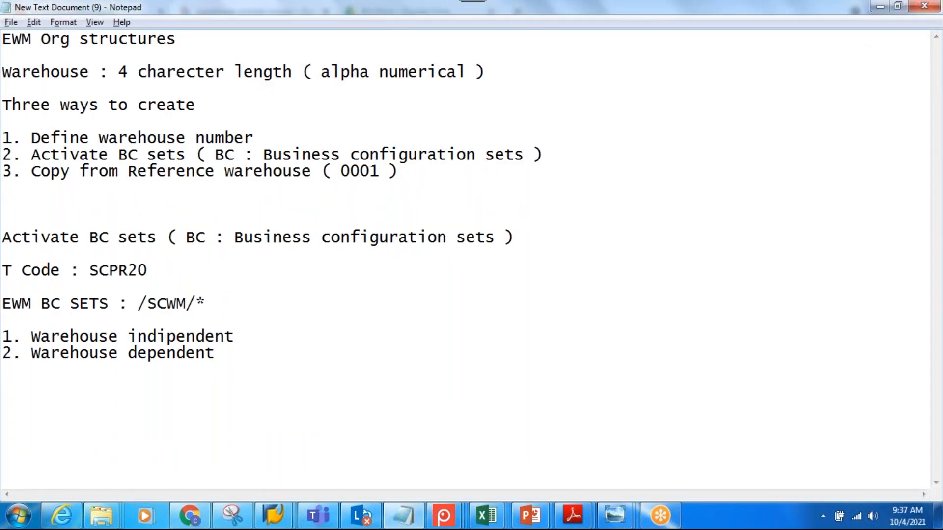
click(34, 193)
key(Delete)
key(Delete)
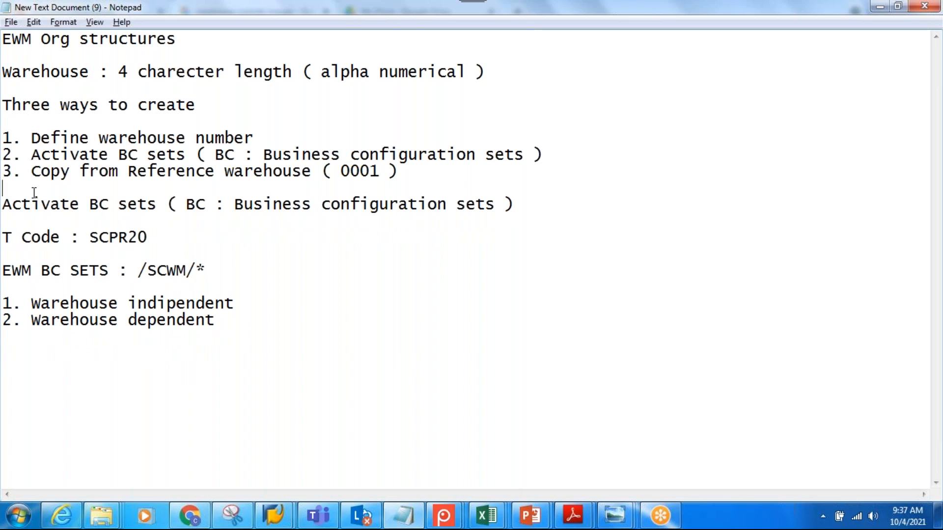
Add the note "SUPPLY CHAIN UNIT : Location , it provides address to warehouse" below the warehouse dependent line
click(226, 320)
key(Return)
key(Return)
text(SUPPLY CHAIN UN)
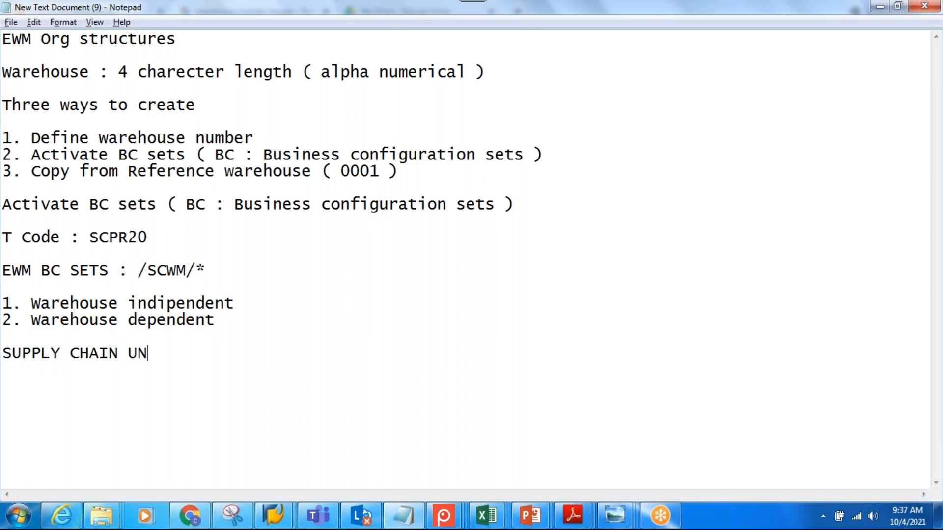
text(IT : Locat)
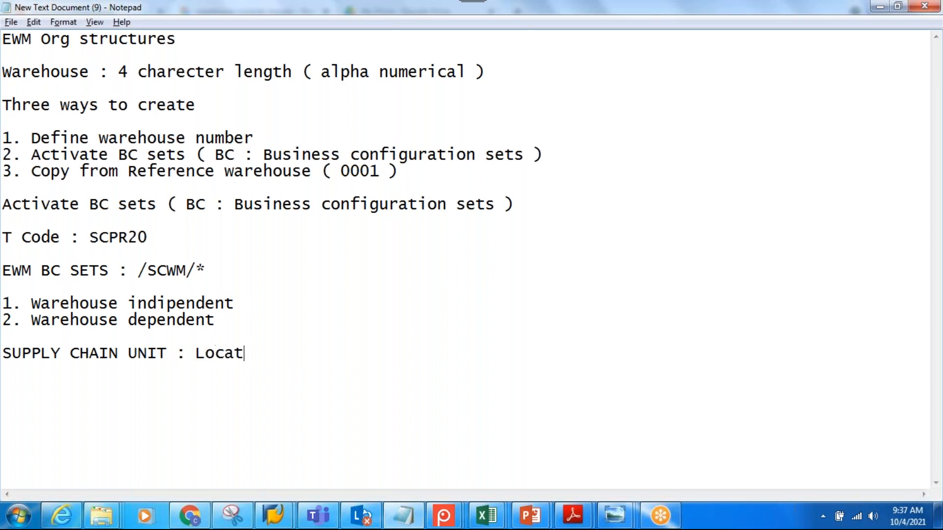
text(ion , it prov)
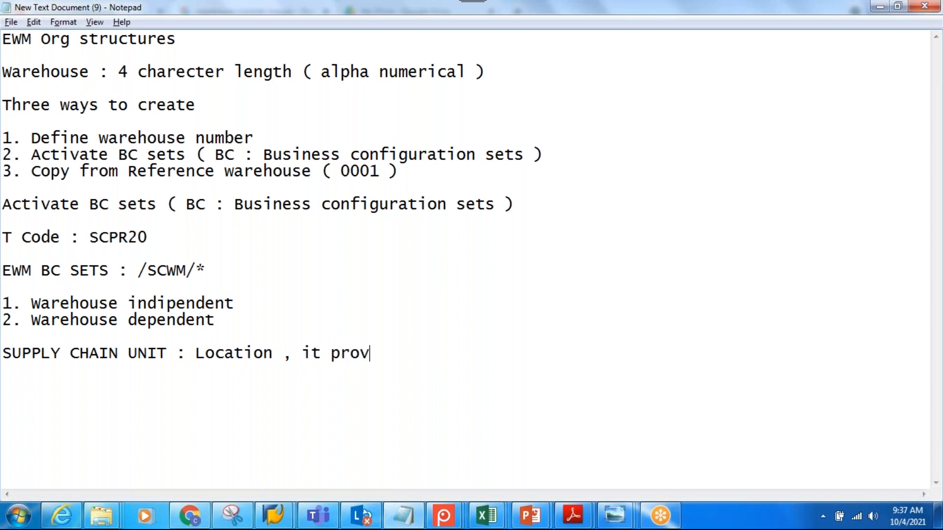
text(ides add)
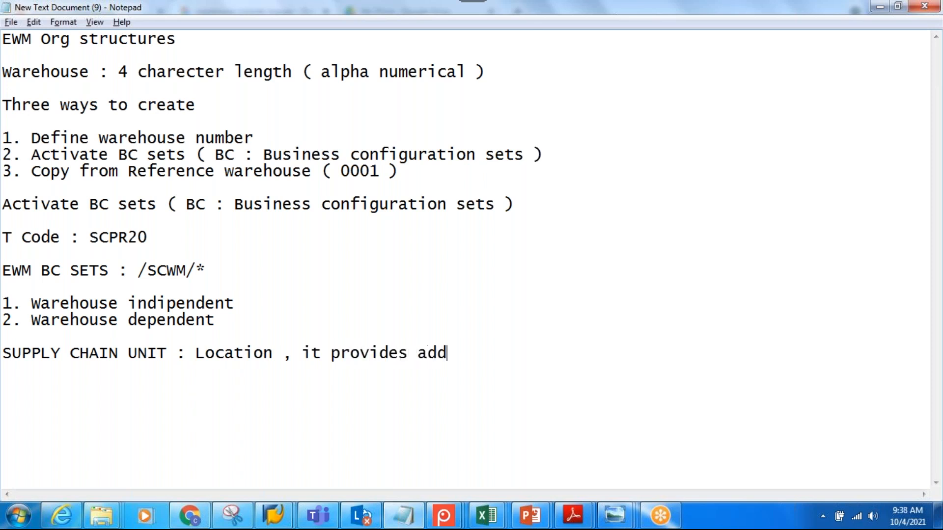
text(ress to warehouse)
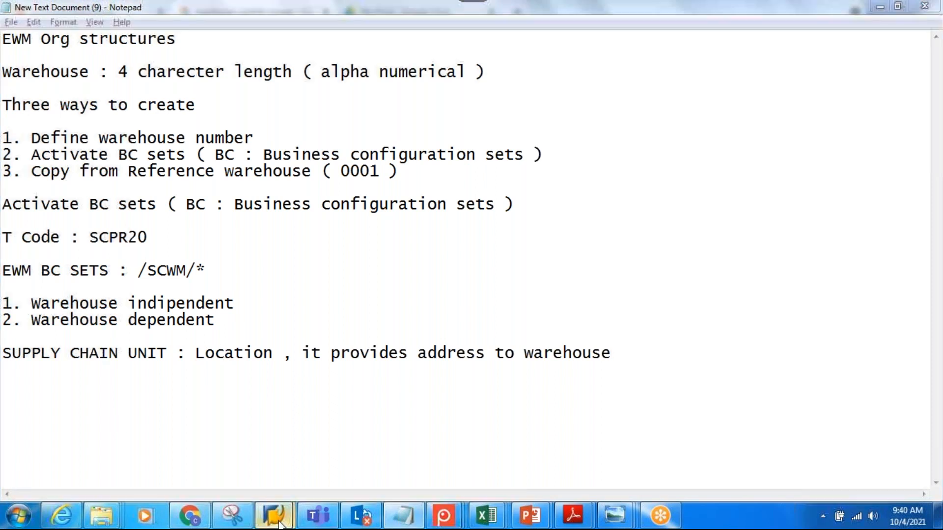
Switch to SAP, leave the Define Warehouse Number overview and go back to the SAP Easy Access screen
mouse_move(274, 516)
click(350, 423)
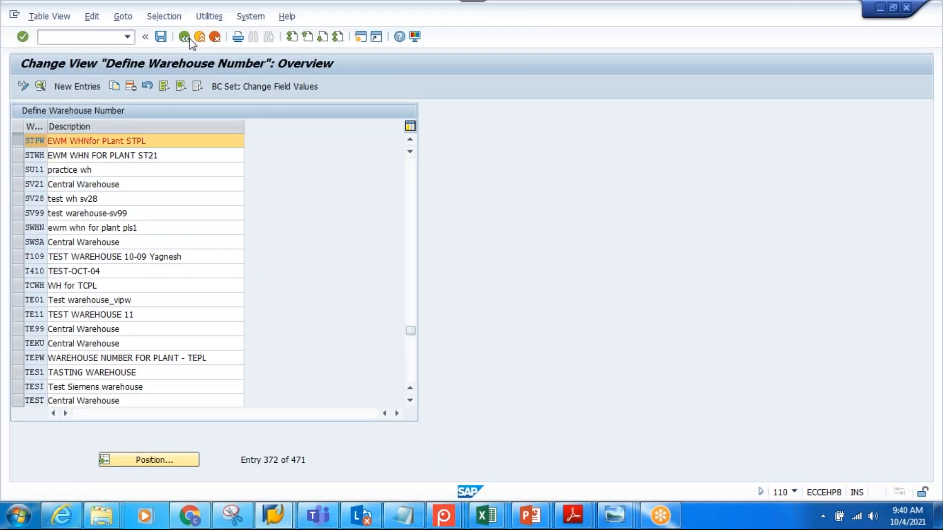
click(189, 39)
click(185, 38)
click(185, 38)
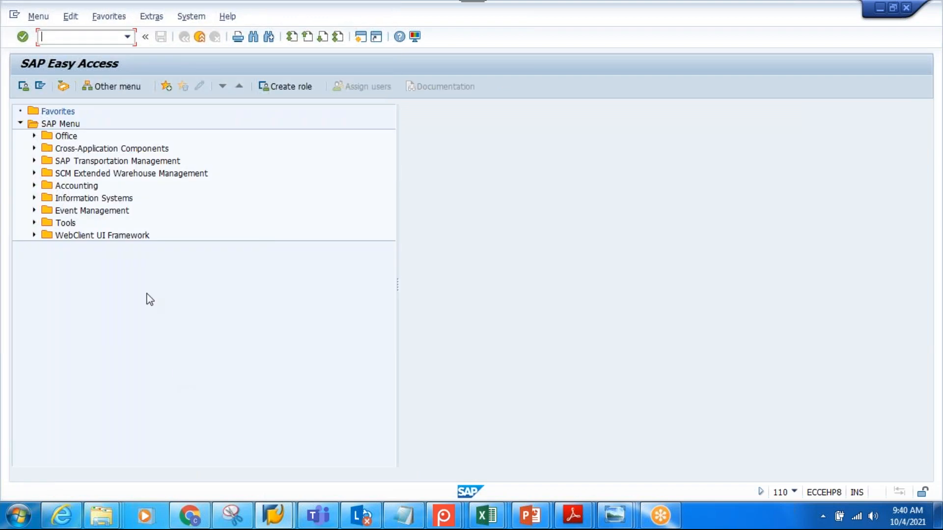
Open the Maintain Supply Chain Unit transaction from the Master Data of Extended Warehouse Management
click(33, 173)
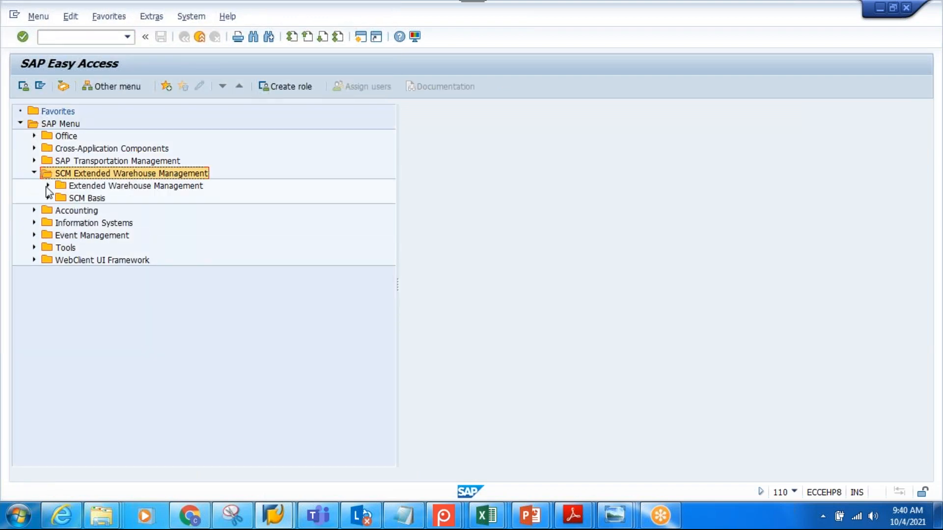
click(48, 187)
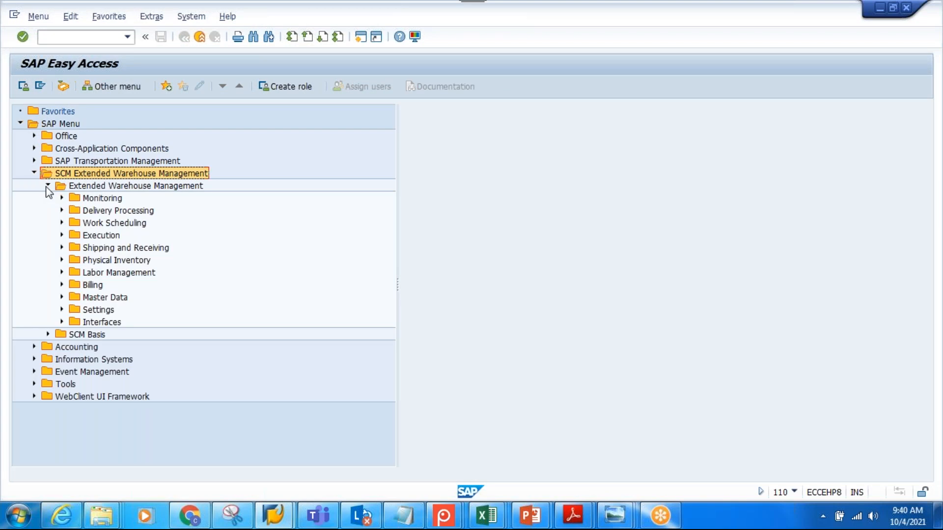
click(61, 297)
click(184, 311)
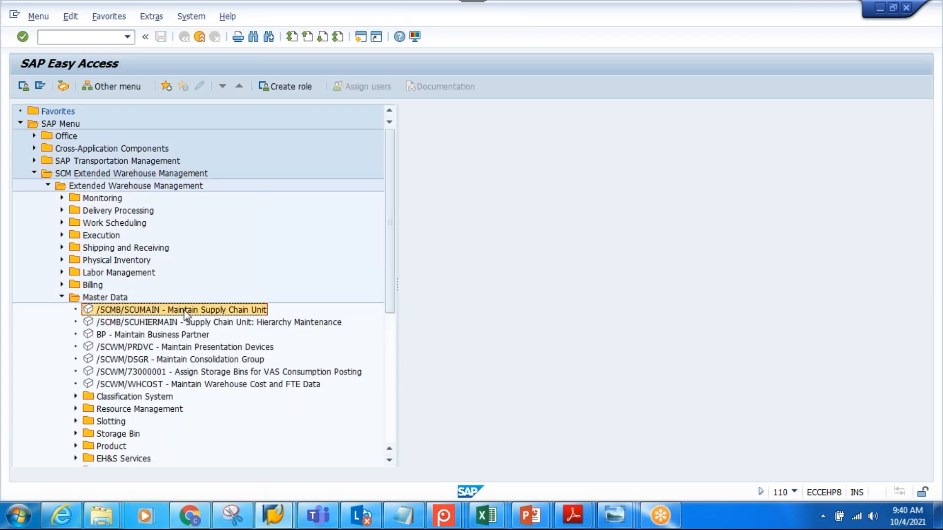
double_click(184, 311)
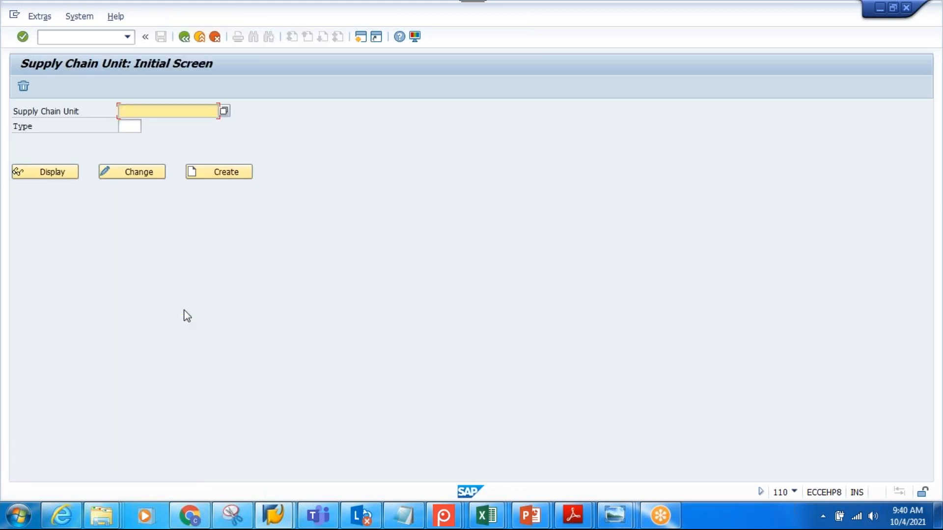
Start creating the supply chain unit STPW-SCU with type 1008 Warehouse
text(STPW-SCU)
click(129, 126)
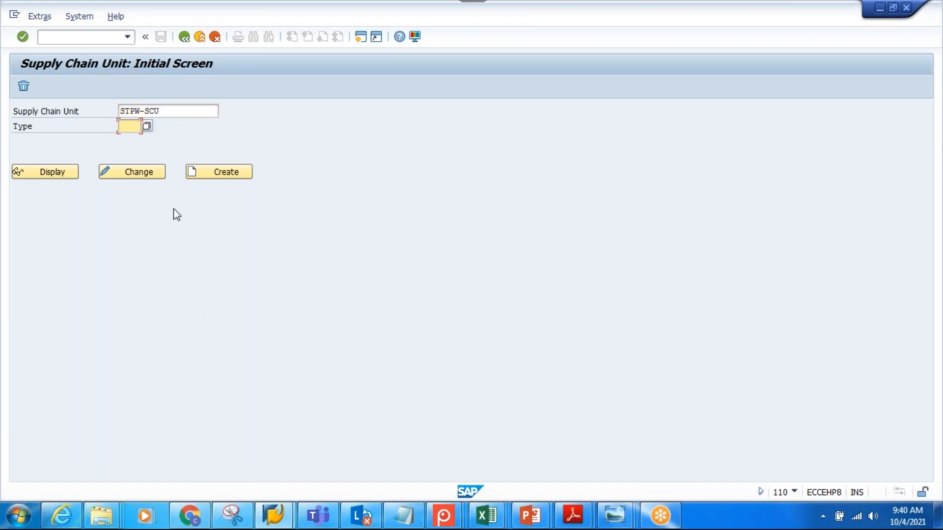
click(146, 126)
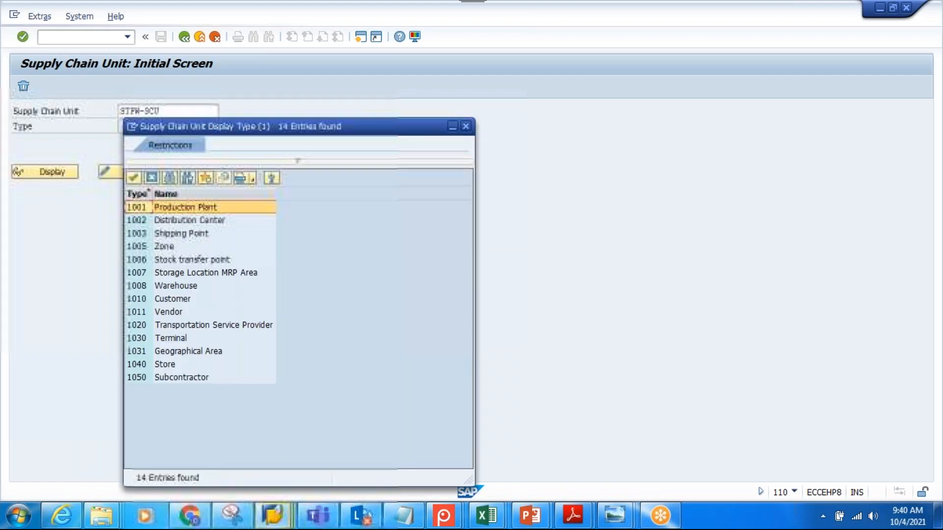
double_click(176, 286)
click(228, 173)
Copy the supply chain unit name STPW-SCU into its description
drag(169, 110, 76, 109)
key(ctrl+c)
click(133, 127)
key(ctrl+v)
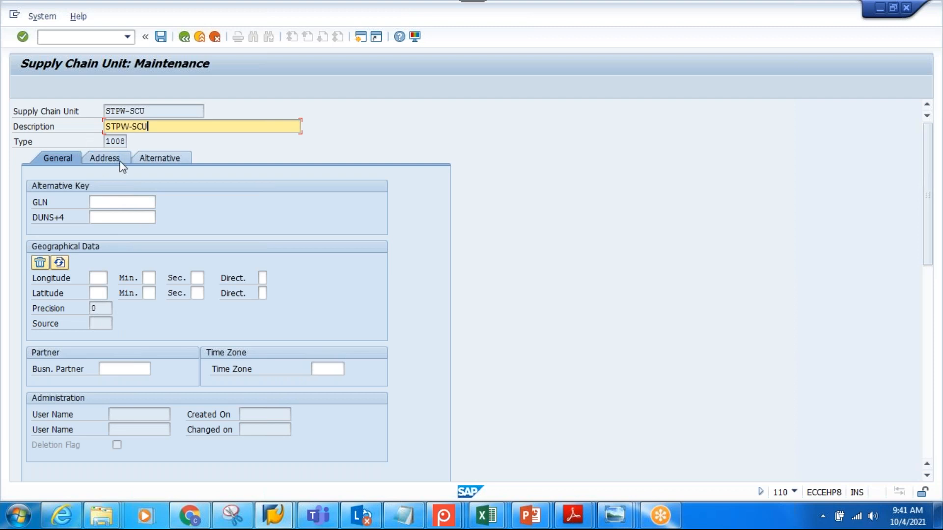
In the unit's address data, set the title to Company and both the name and first search term to STPW-SCU
click(103, 157)
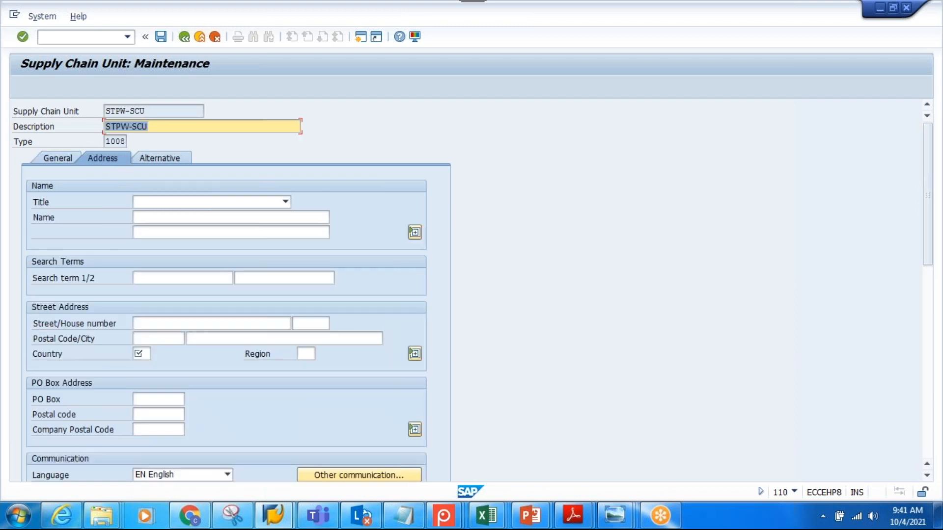
click(249, 202)
click(194, 213)
drag(164, 111, 87, 112)
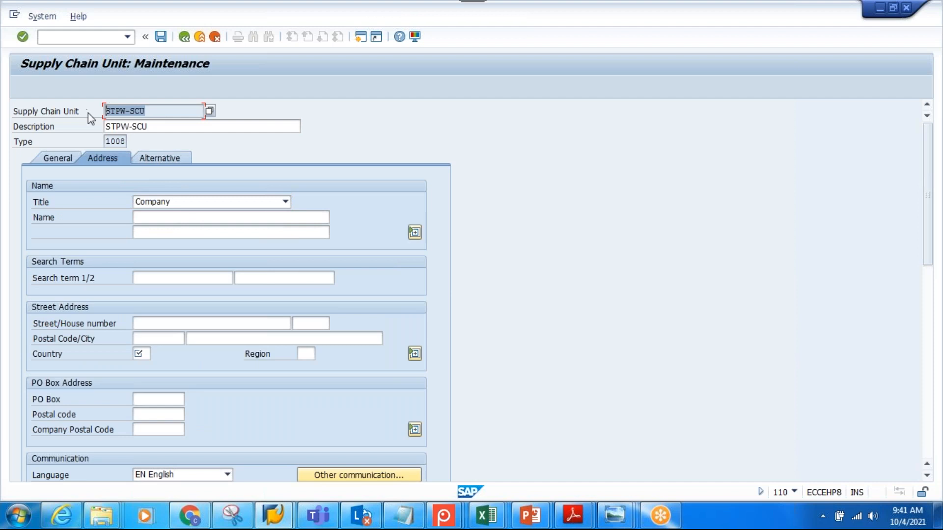
click(186, 219)
key(ctrl+v)
click(178, 278)
key(ctrl+v)
Fill in the unit's street, house number, postal code and city, with country IN and region TG, and confirm the address
click(163, 324)
text(101010)
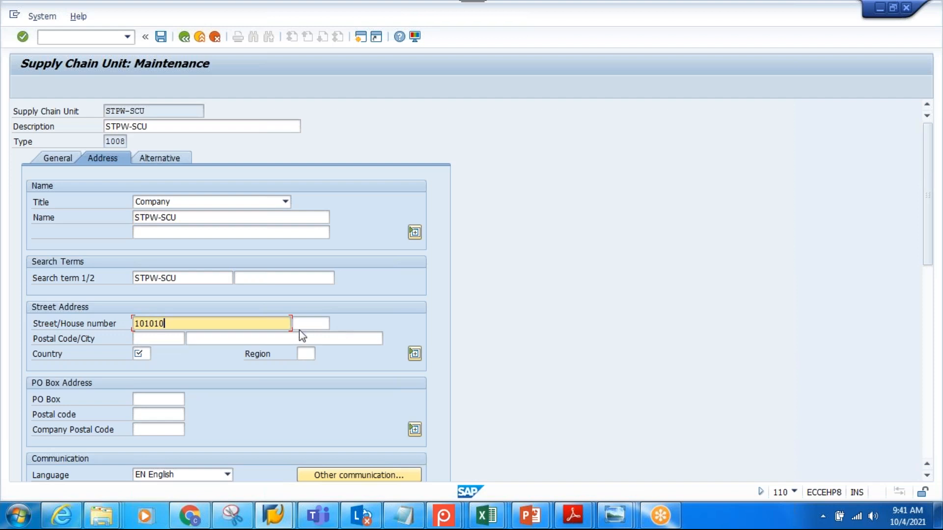
click(309, 325)
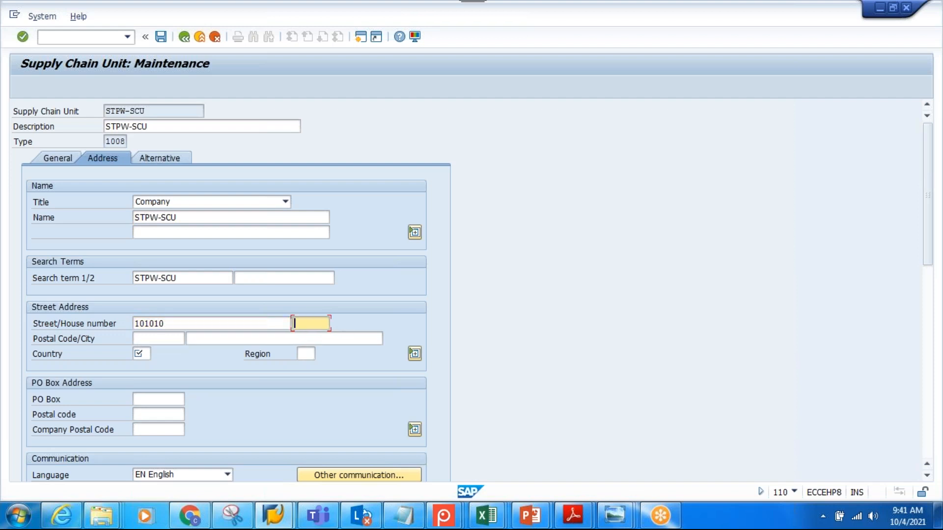
text(3)
click(162, 344)
click(161, 351)
click(251, 338)
click(220, 354)
click(136, 354)
click(152, 370)
click(305, 355)
click(311, 368)
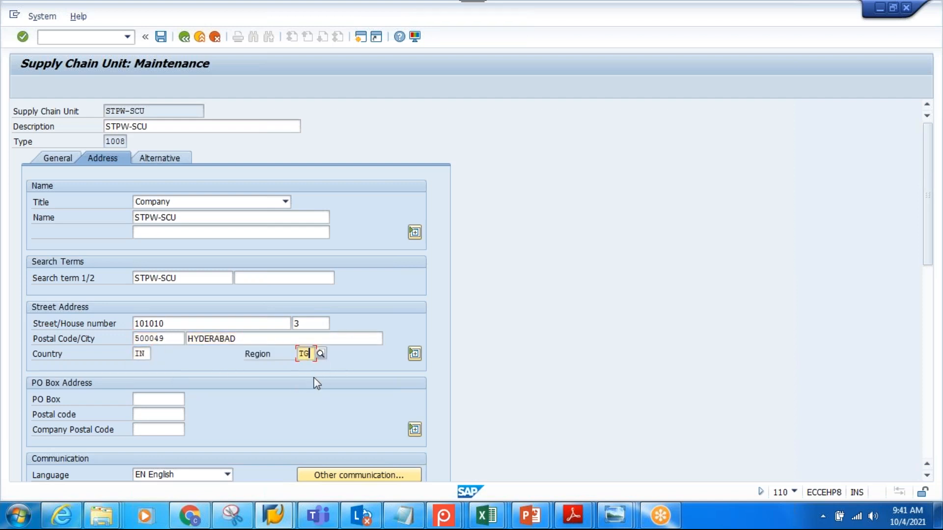
key(Return)
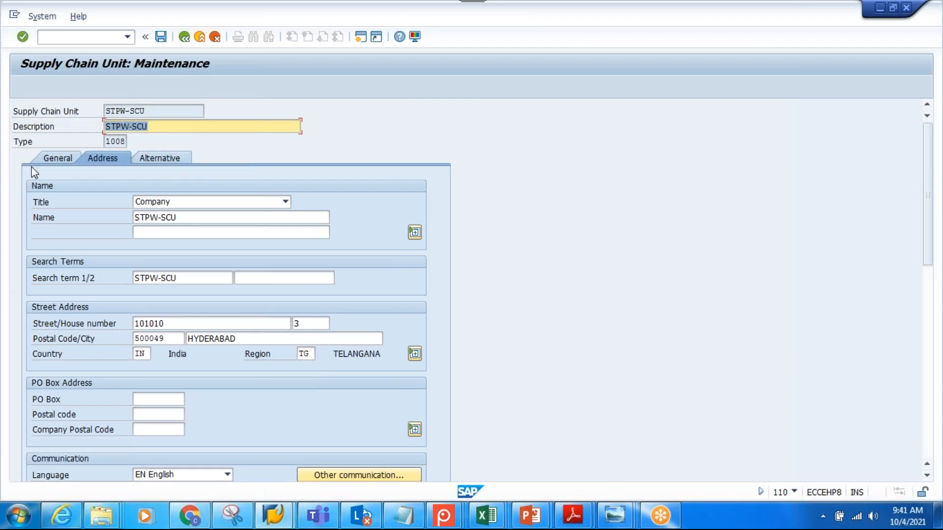
Check the unit's geographical data and examine the available business attributes for a new alternative row, particularly INV Warehouse, without choosing one
click(45, 161)
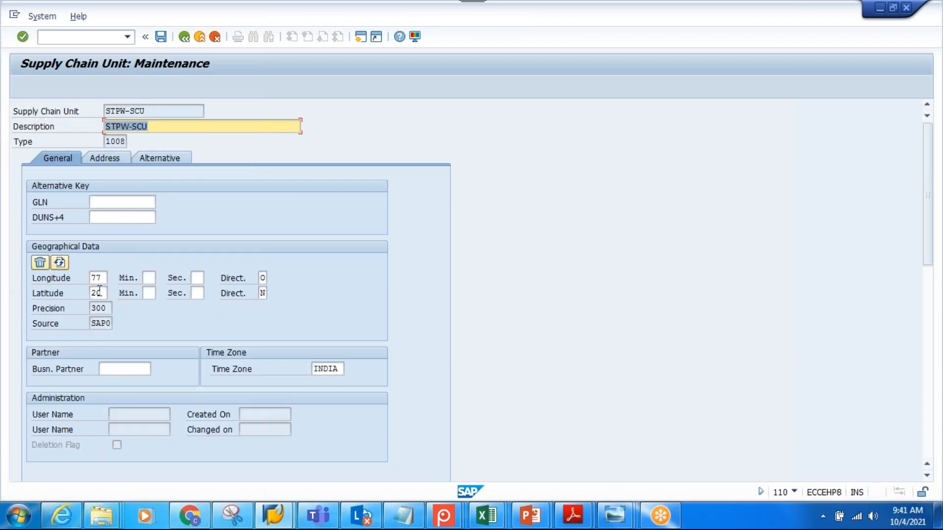
click(151, 158)
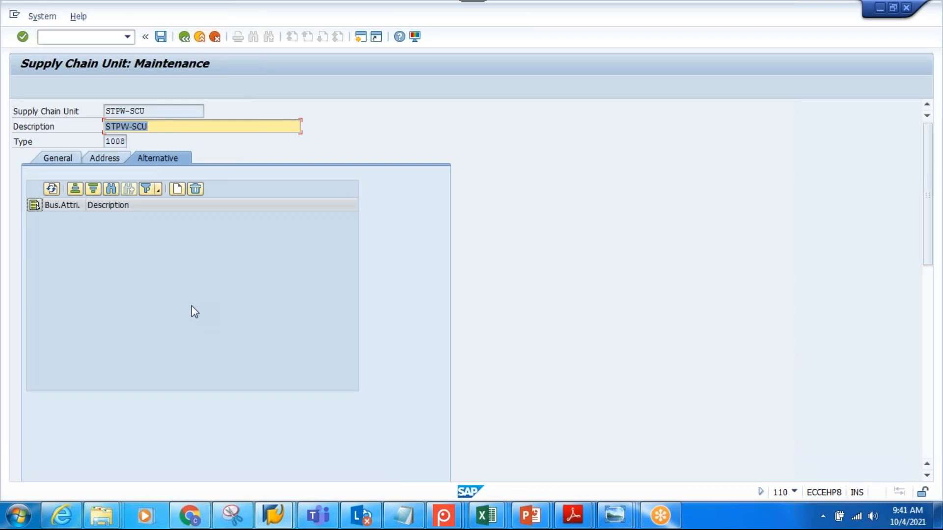
click(178, 190)
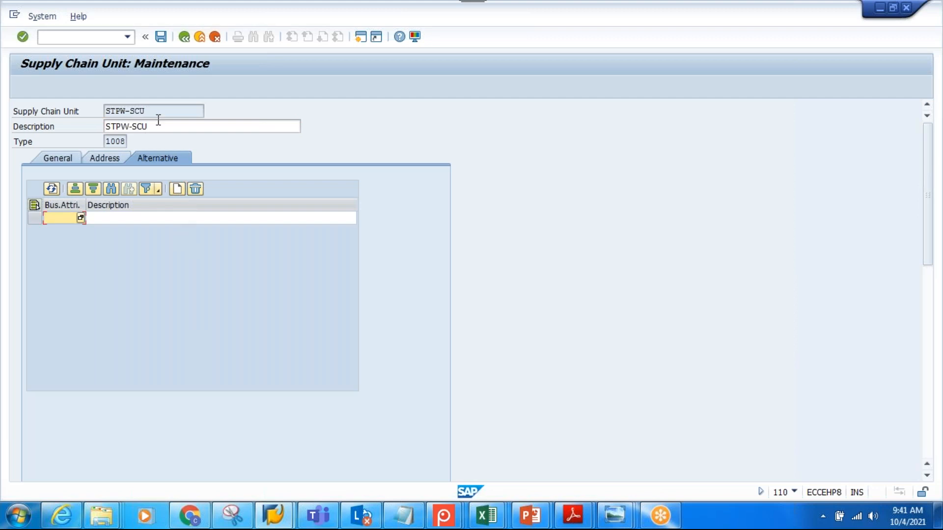
click(80, 217)
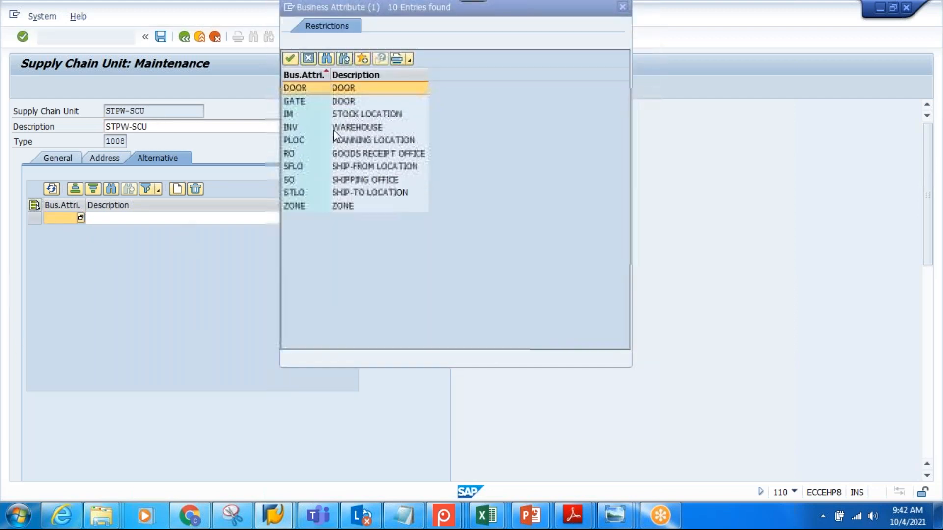
click(349, 128)
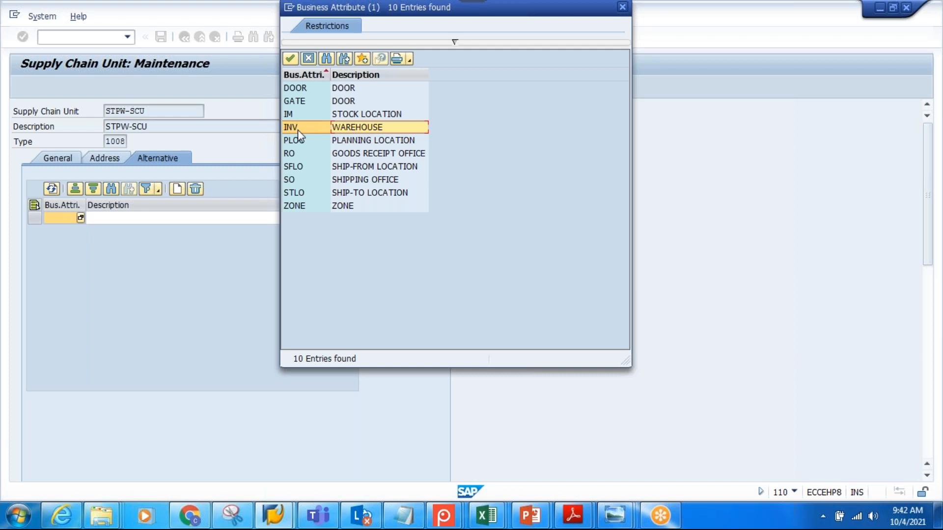
click(308, 59)
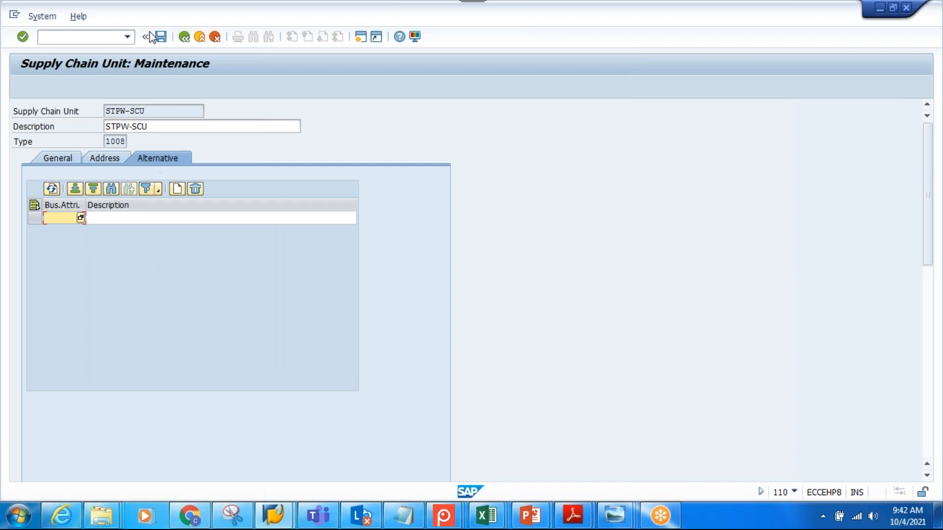
Save the supply chain unit STPW-SCU and return to the Supply Chain Unit initial screen
click(160, 36)
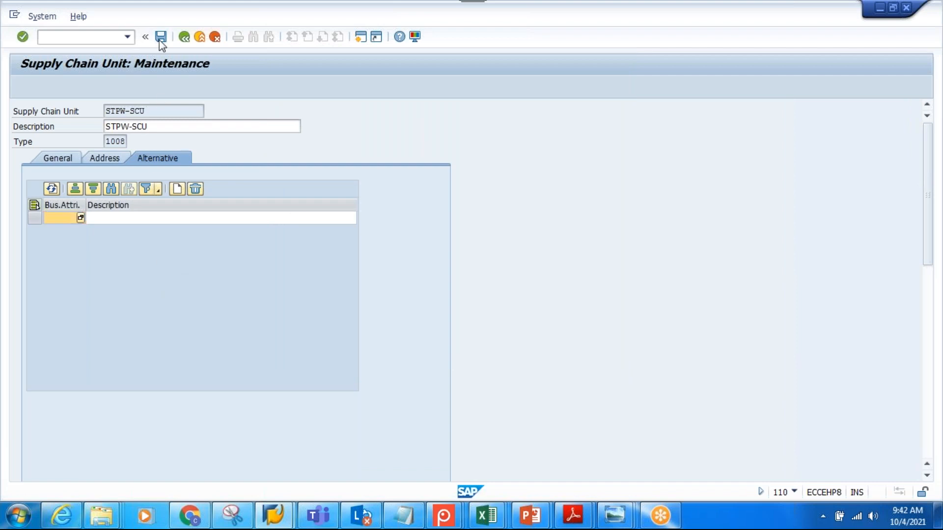
click(184, 37)
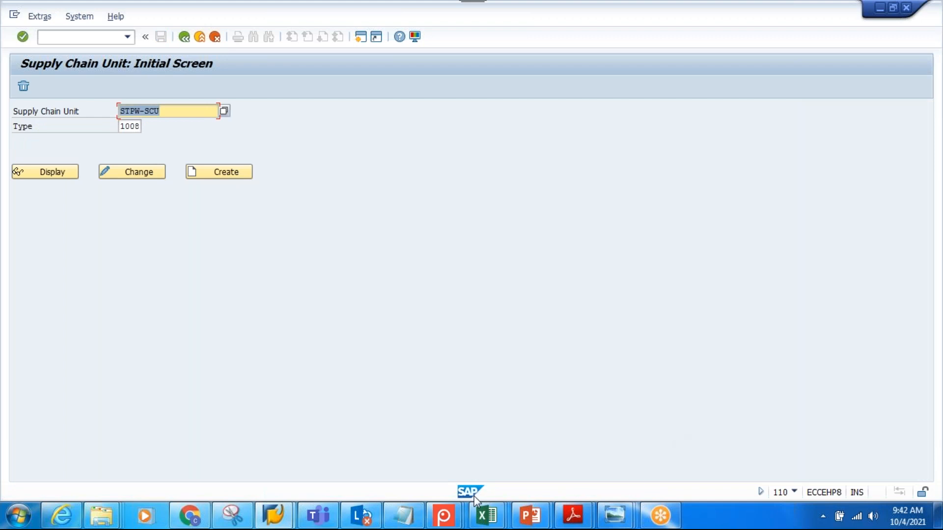
Switch to the Notepad notes and add the line "*** Business attribute 'INV' mandatory to maintain SCU to warehouse", followed by a blank line
click(404, 515)
click(613, 377)
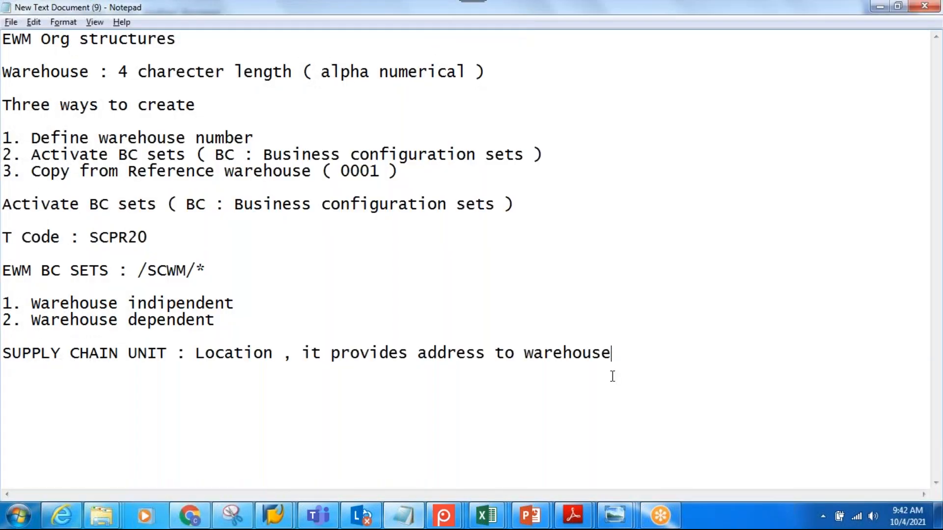
key(Return)
key(Return)
text(*** Business a)
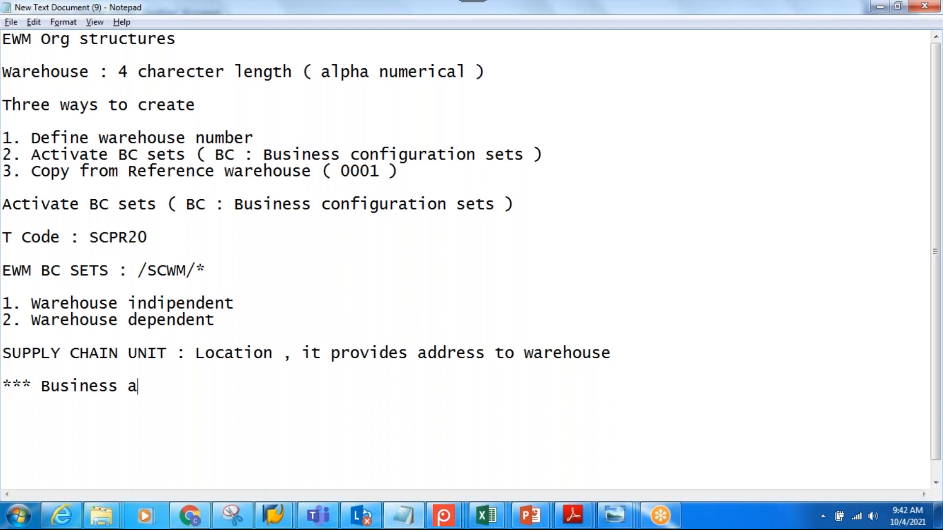
text(ttribu)
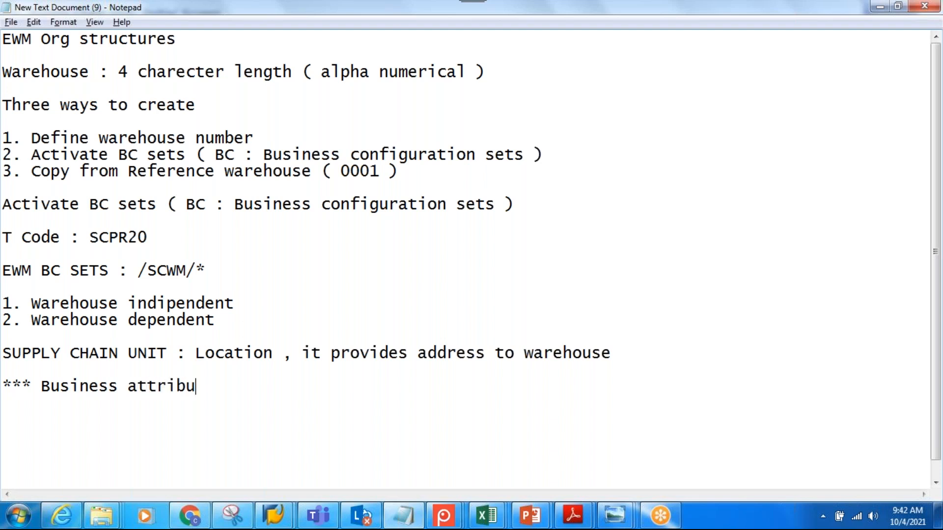
text(te 'INV)
key(BackSpace)
text(' mandat)
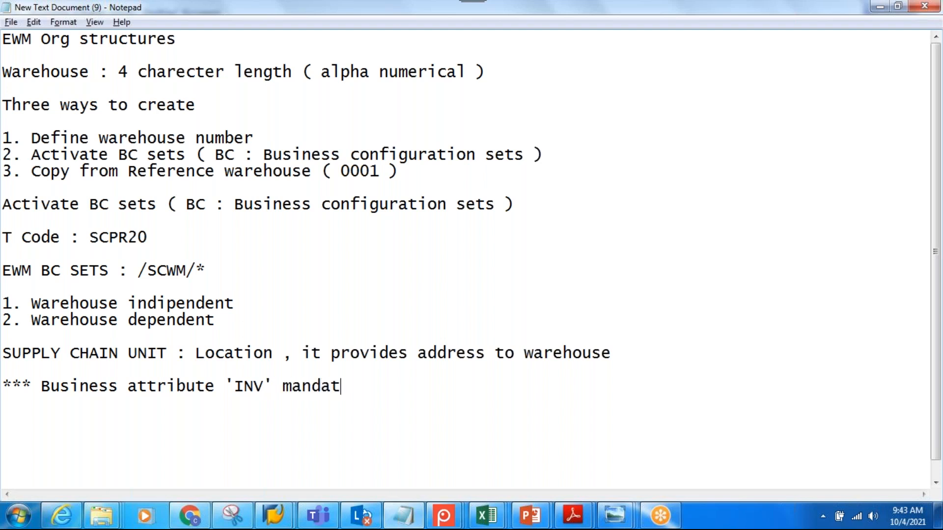
text(ory to maintain )
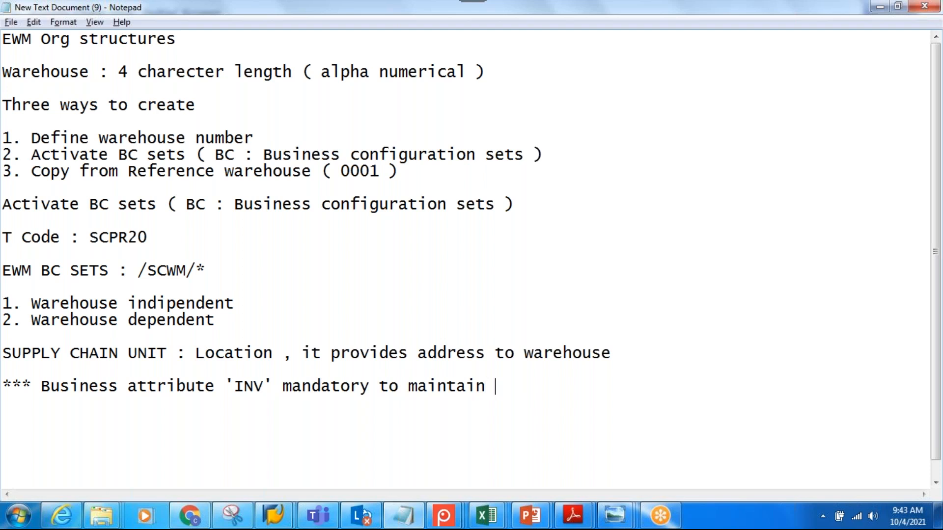
text(SCU to ware)
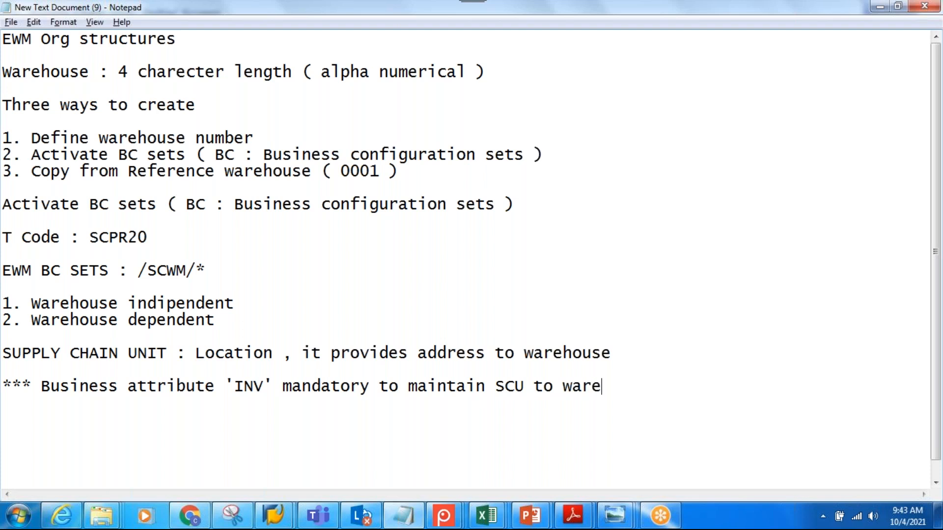
text(house)
key(Return)
key(Return)
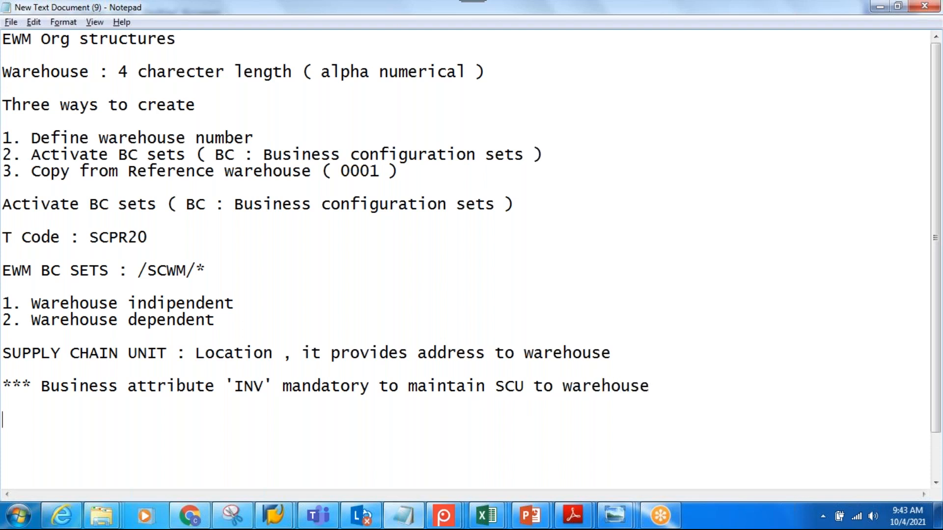
End the note about business attribute 'INV' with "***" and add blank lines below it
click(671, 387)
text(***)
key(Return)
key(Return)
Switch to SAP, leave the Supply Chain Unit initial screen, and open the SAP Reference IMG through transaction SPRO
click(288, 525)
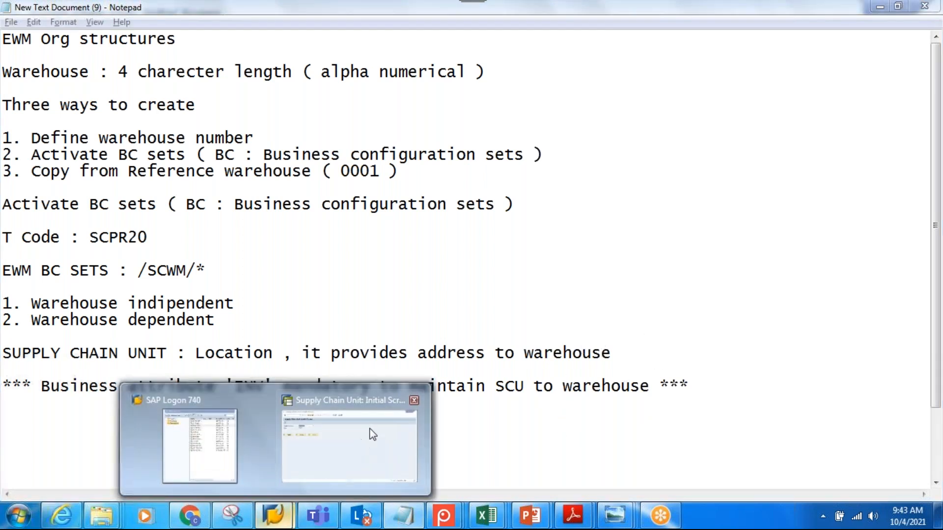
click(370, 376)
click(188, 41)
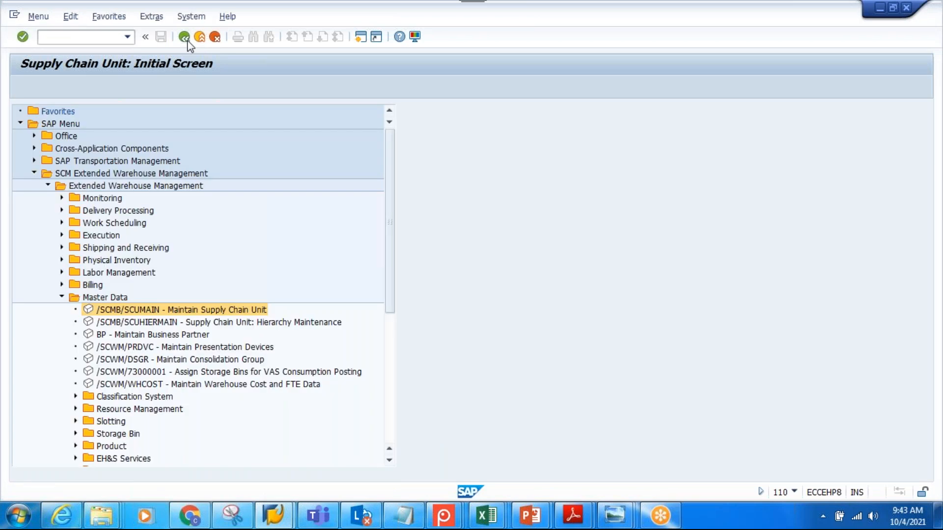
text(spro)
key(Return)
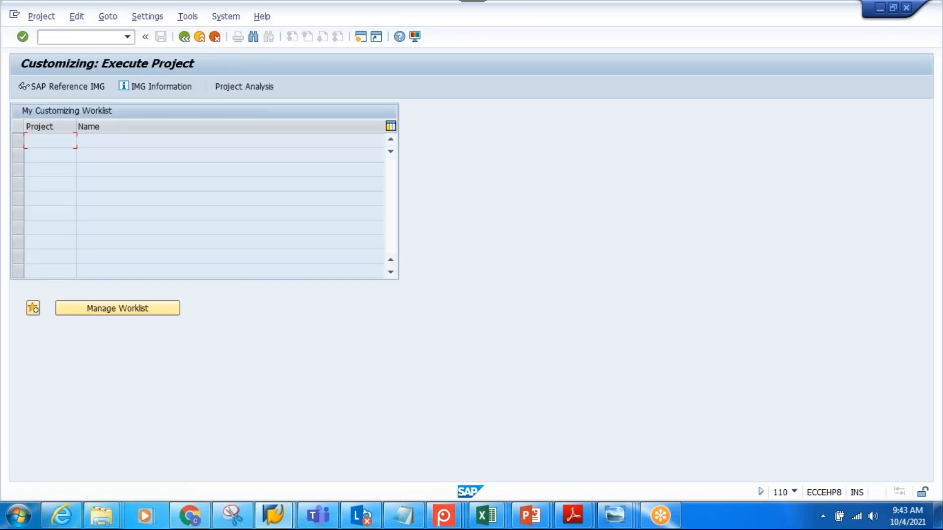
click(58, 89)
click(116, 215)
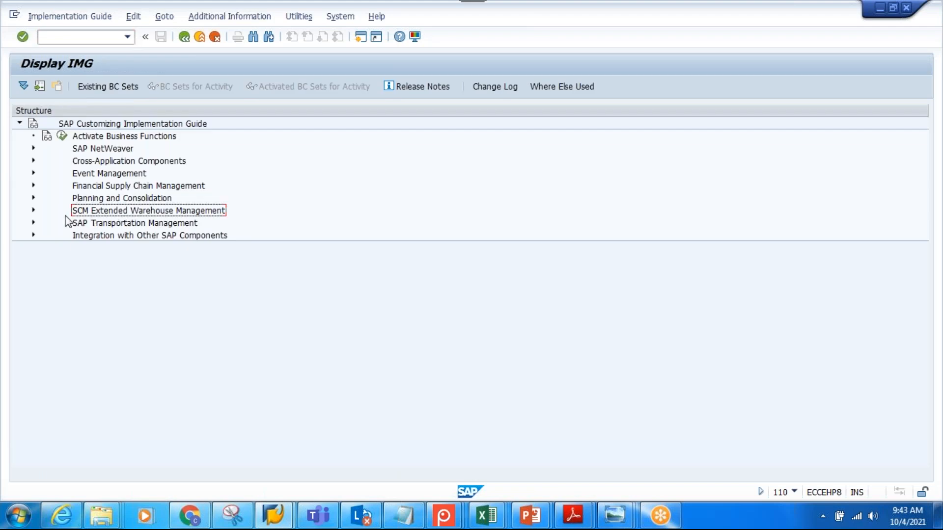
Open the Assign Warehouse Numbers activity under Extended Warehouse Management master data with STPW as the work area
click(33, 210)
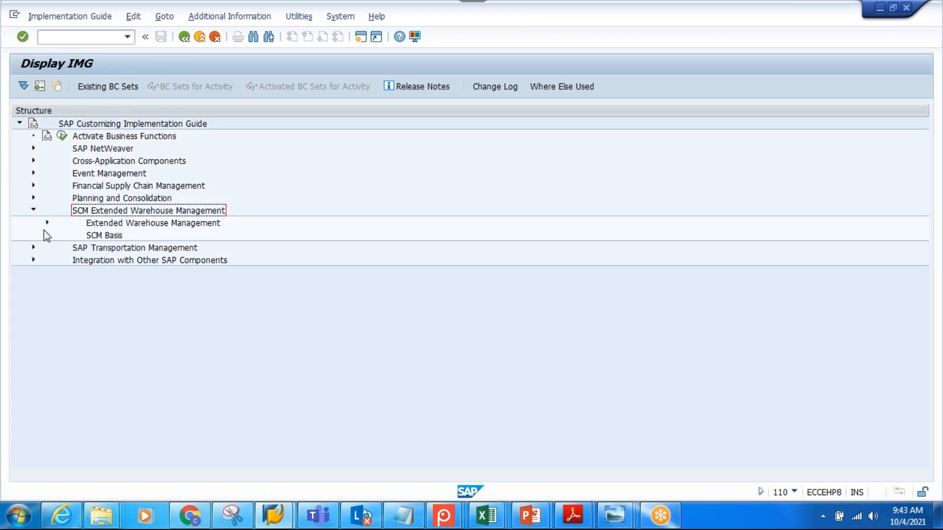
click(48, 223)
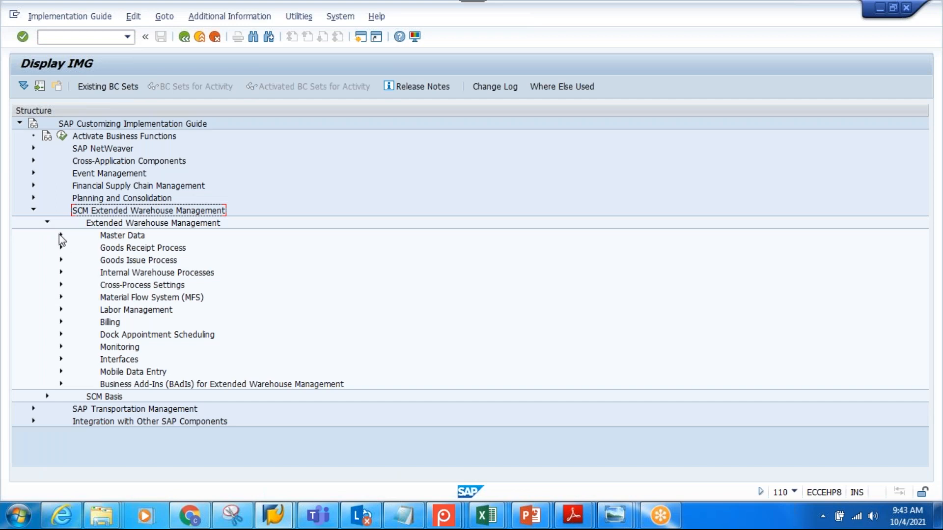
click(61, 235)
click(170, 251)
click(103, 248)
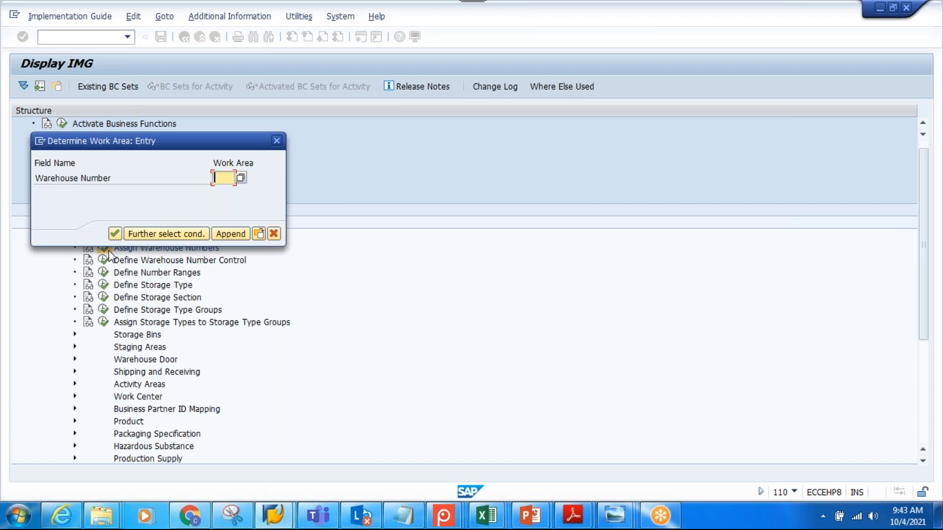
text(STPW)
click(115, 235)
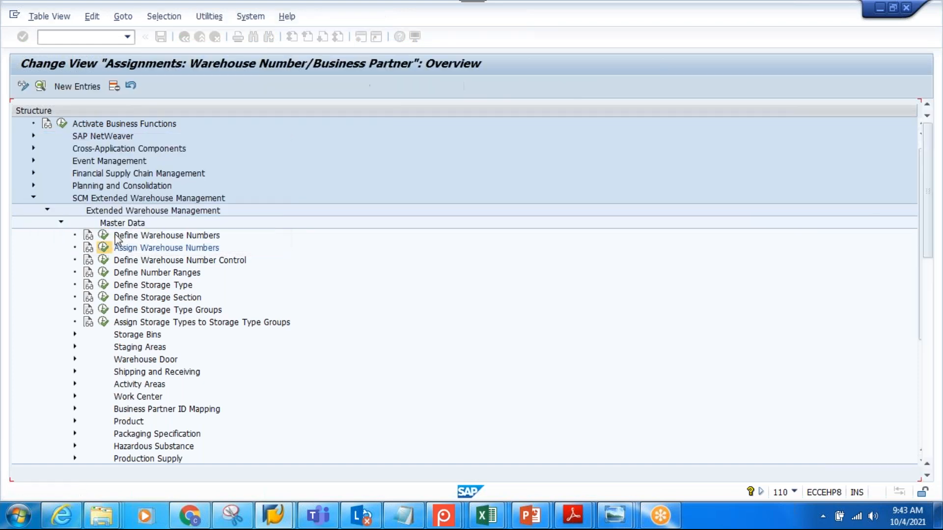
Try to assign supply chain unit STPW-SCU to warehouse STPW in a new entry, then cancel and return to SAP Easy Access
click(73, 88)
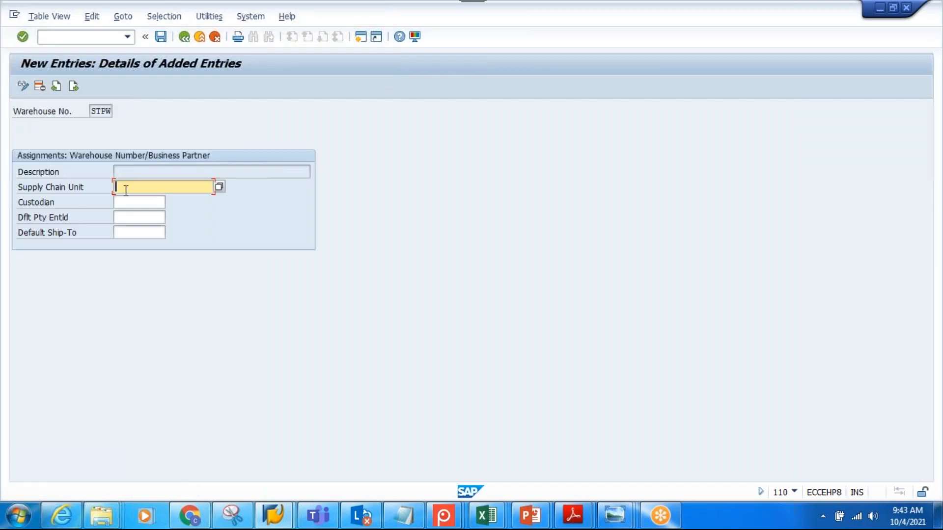
text(STPW-SCU)
key(Return)
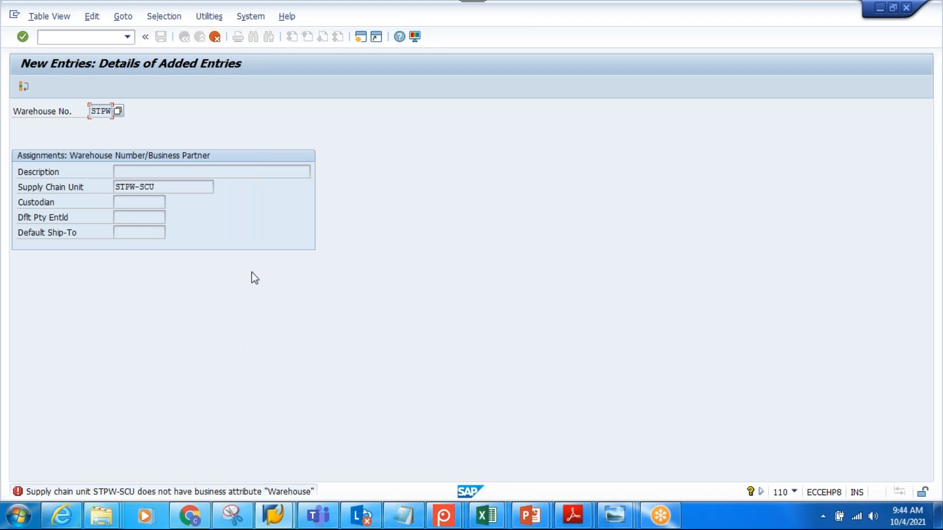
click(214, 37)
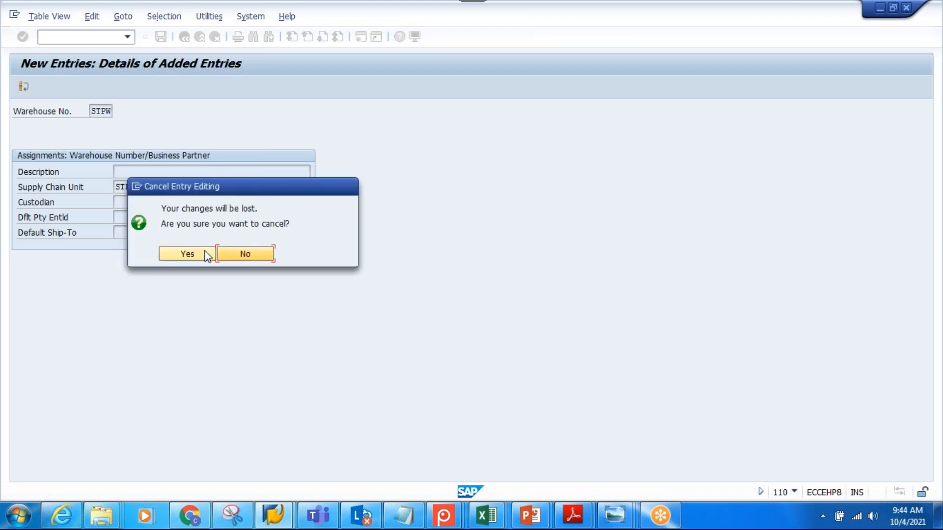
click(207, 257)
click(186, 42)
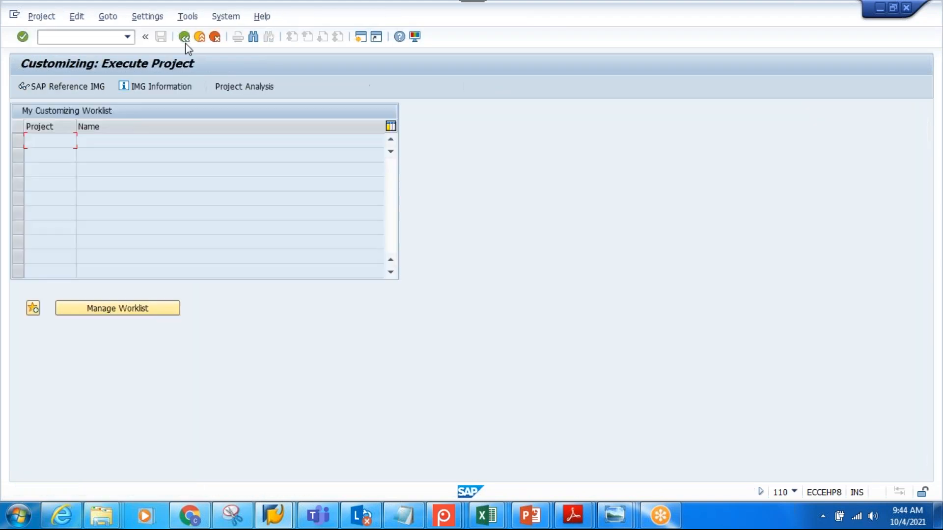
click(185, 43)
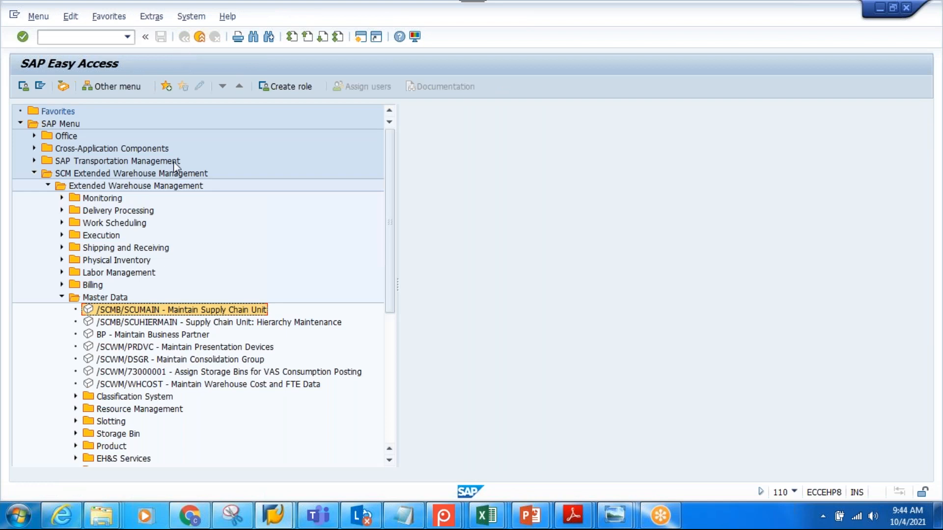
Open supply chain unit STPW-SCU with type 1008 for changing through /SCMB/SCUMAIN in the EWM master data
click(114, 185)
click(117, 175)
click(114, 187)
click(114, 298)
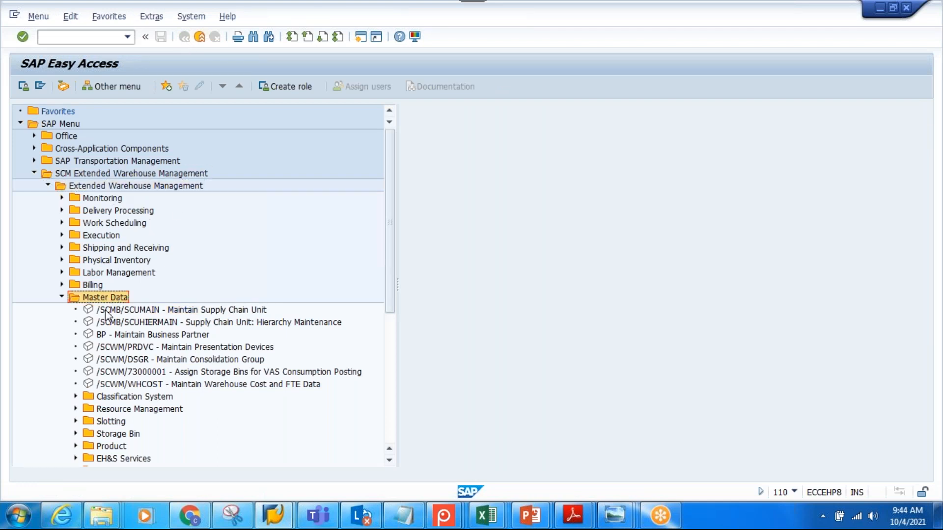
click(139, 311)
double_click(140, 311)
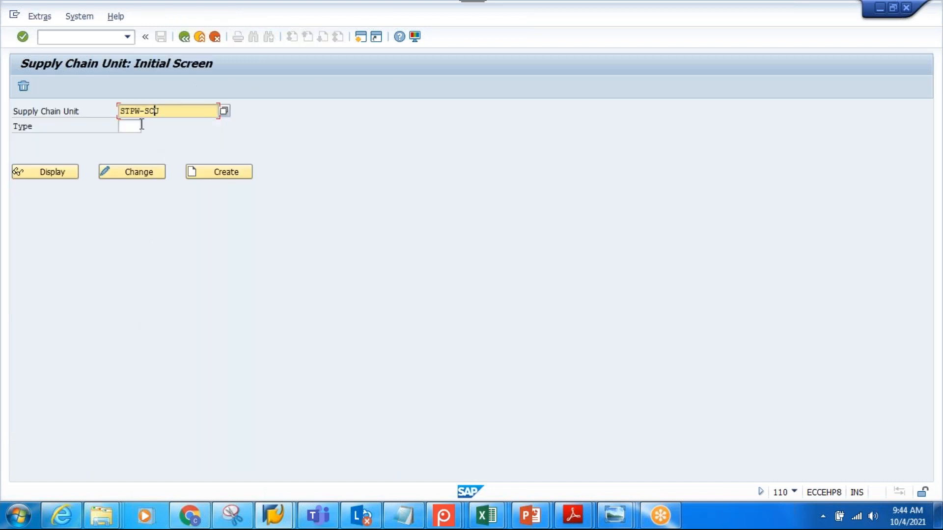
click(141, 125)
text(1002)
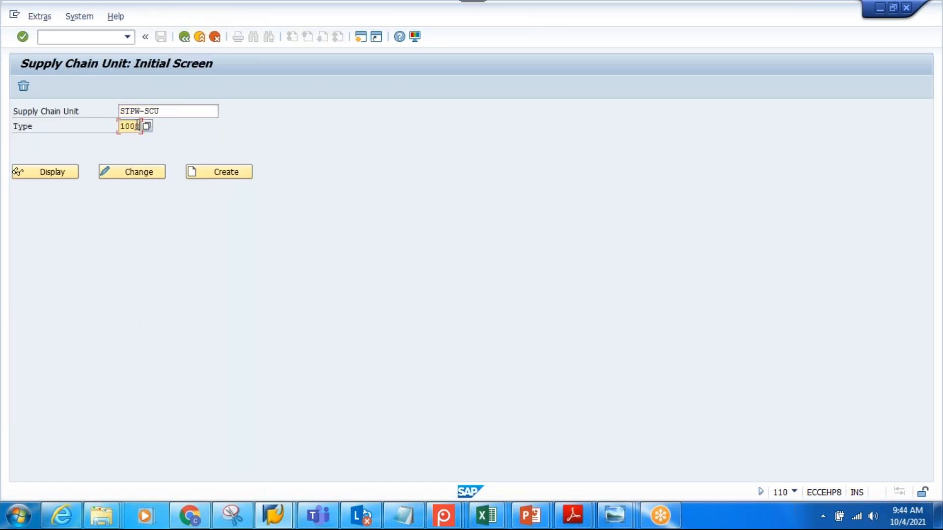
click(136, 174)
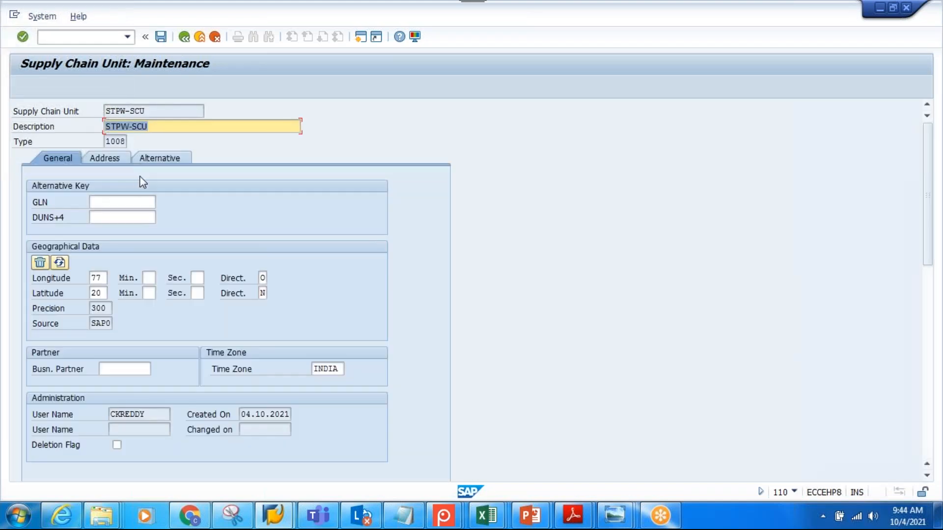
Add the alternative business attribute INV (Warehouse) to STPW-SCU, save the unit and return to SAP Easy Access
click(178, 158)
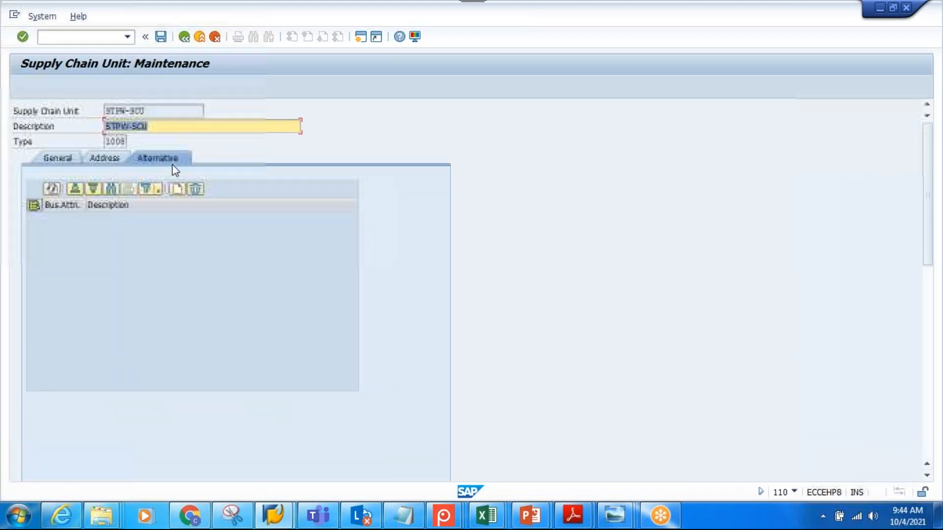
click(176, 191)
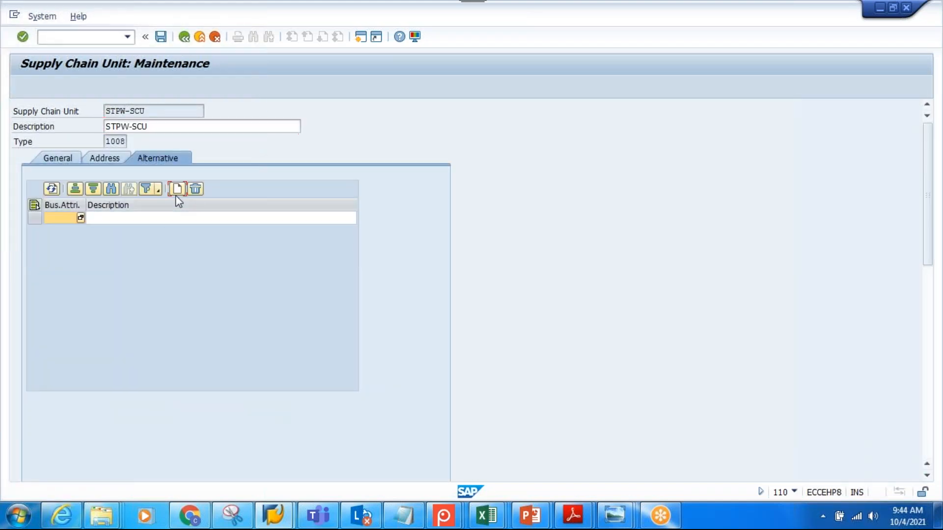
click(81, 218)
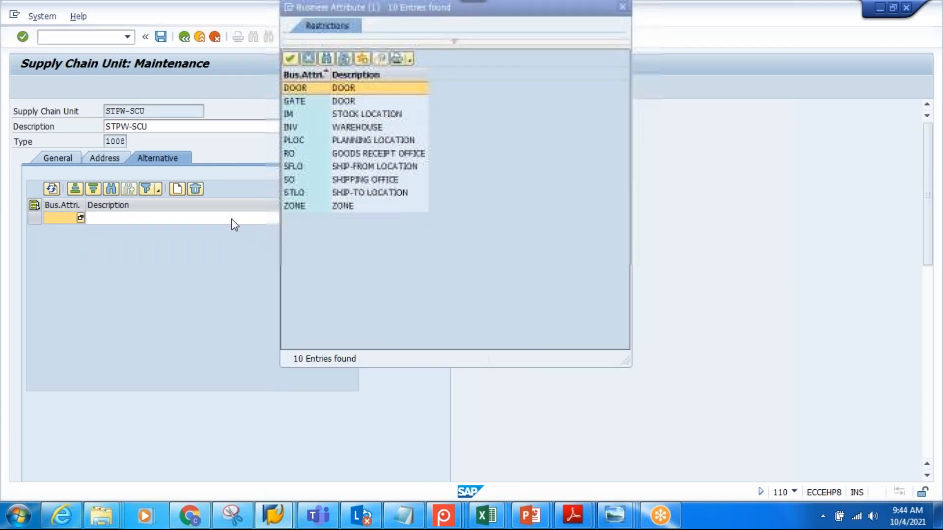
double_click(344, 127)
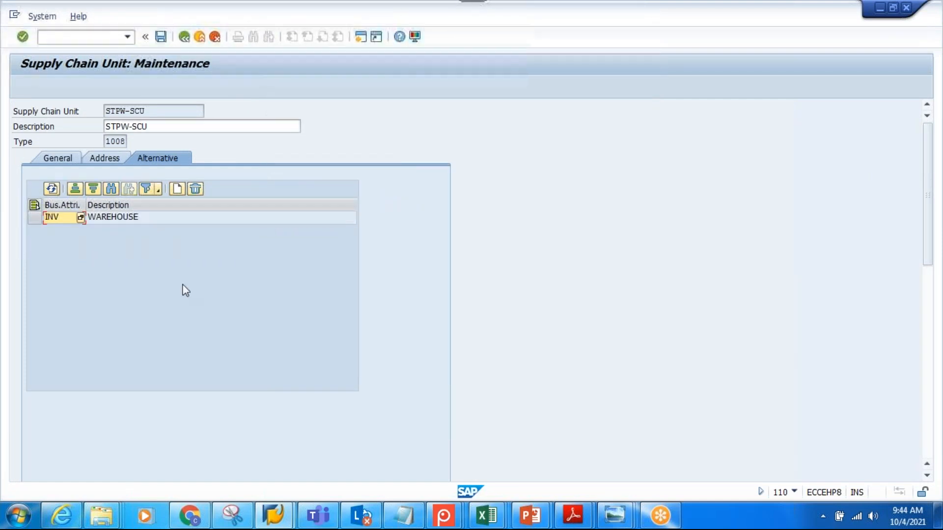
click(163, 44)
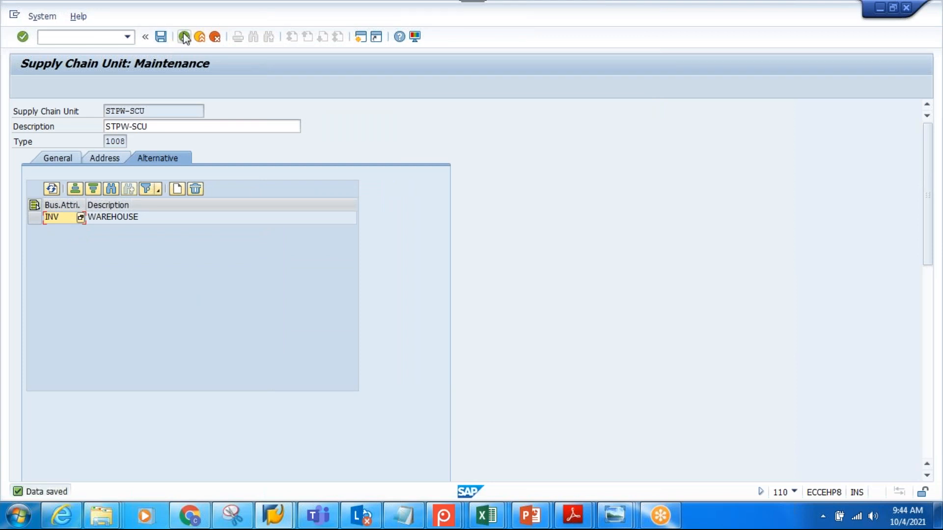
click(185, 38)
click(185, 38)
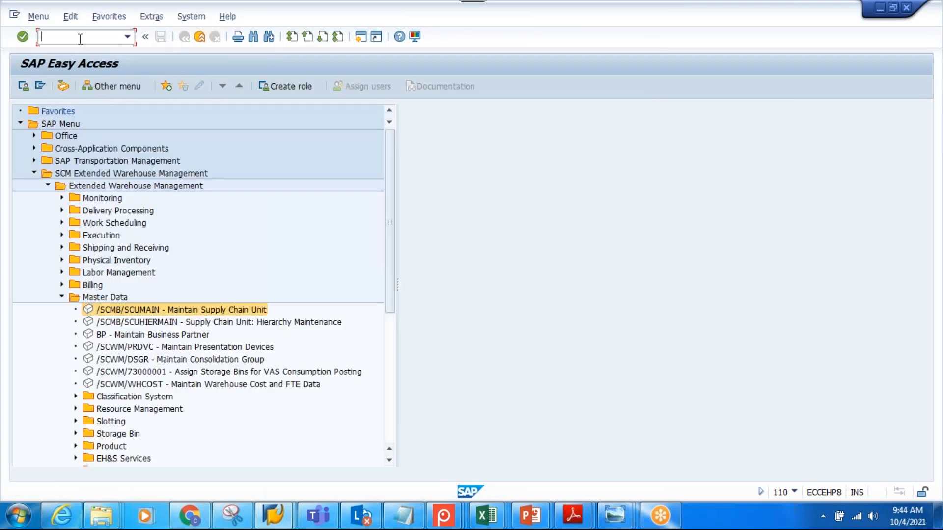
Run SPRO and open the Assign Warehouse Numbers activity in the SAP Reference IMG's EWM master data for warehouse STPW
text(spro)
key(Return)
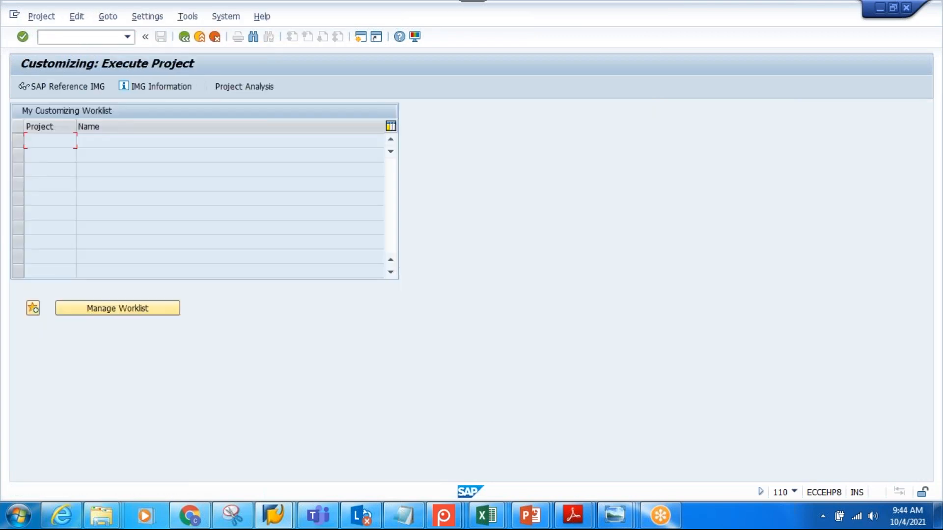
click(84, 90)
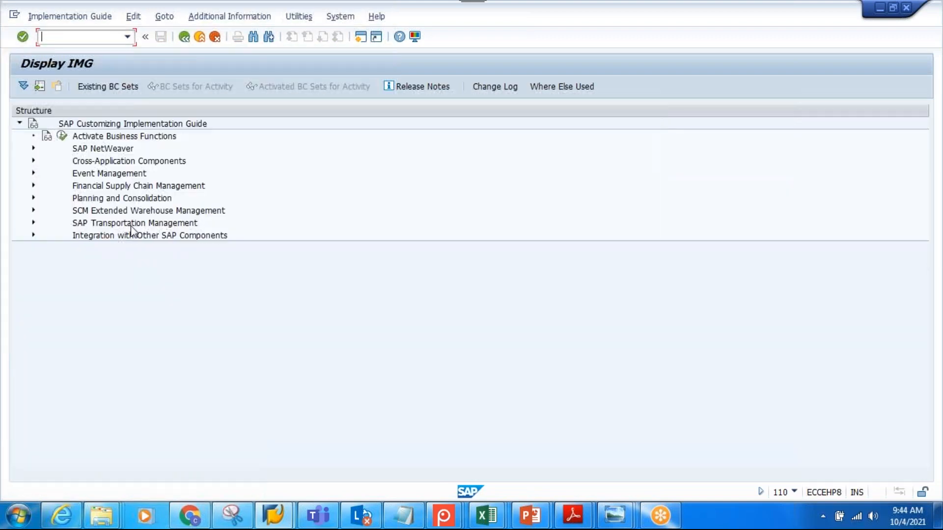
click(33, 210)
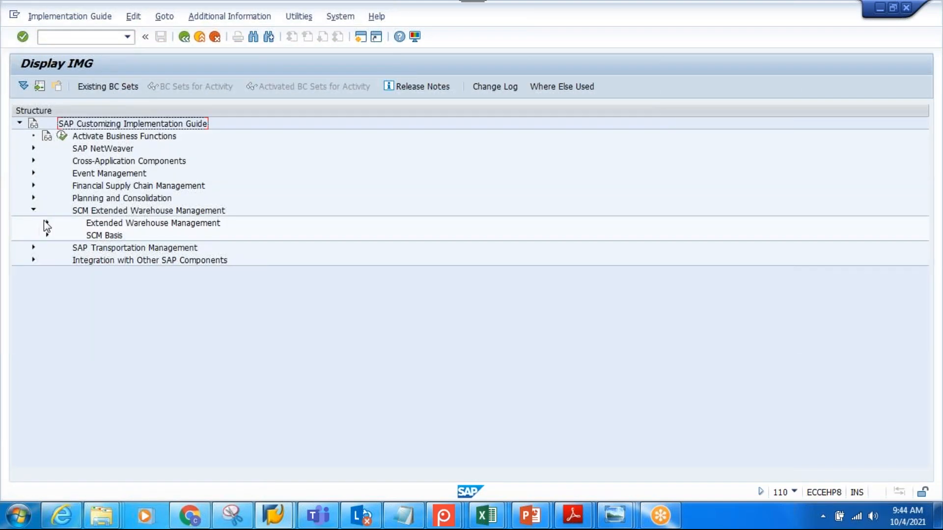
click(46, 224)
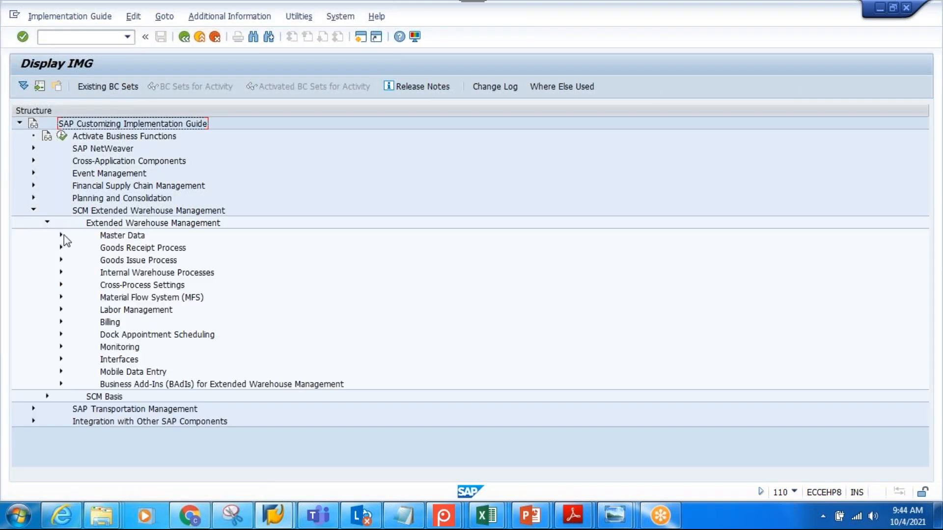
click(60, 235)
click(180, 248)
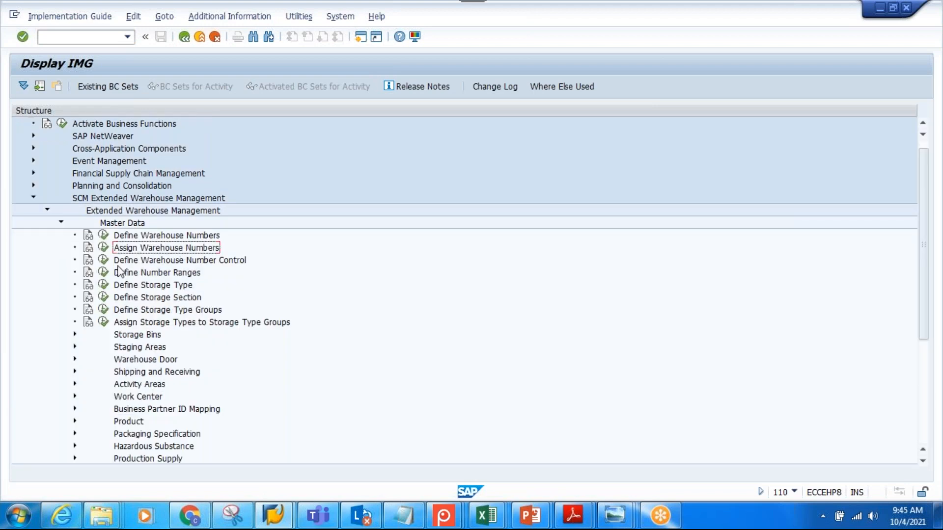
click(103, 249)
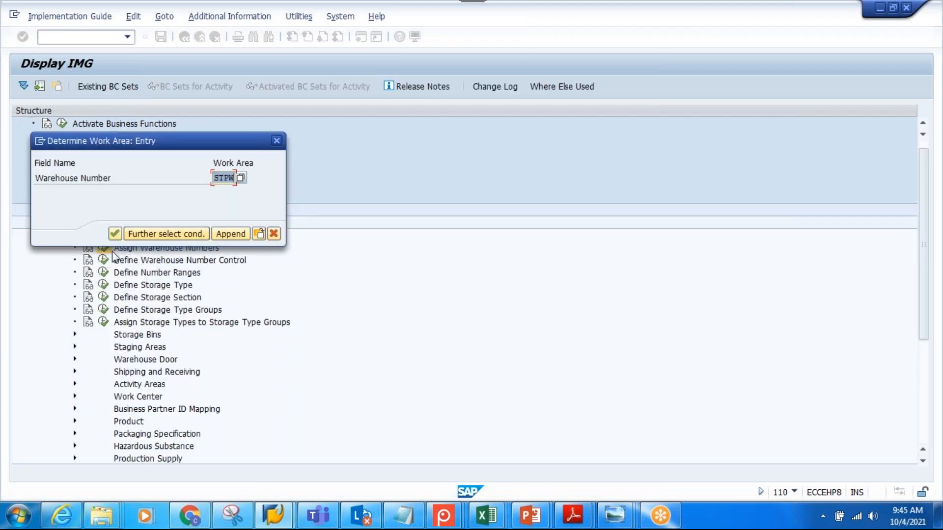
click(115, 237)
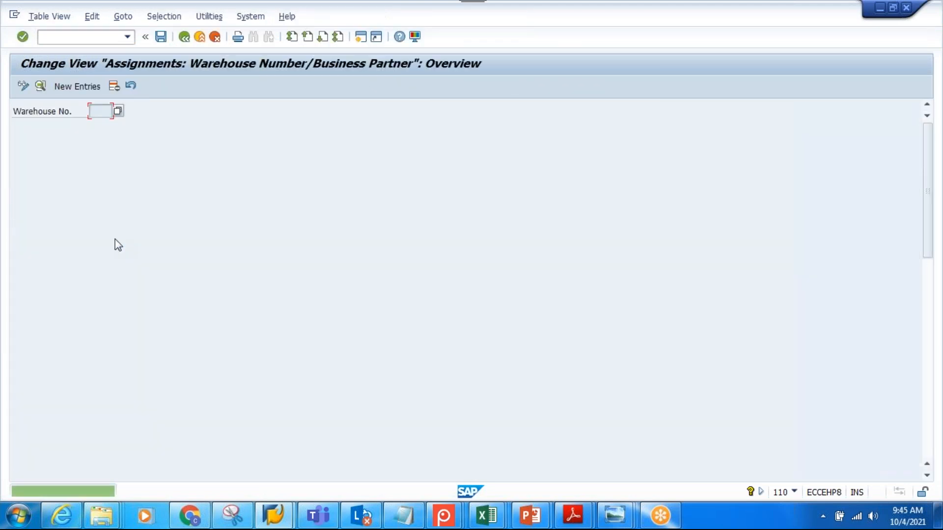
Create a new entry assigning supply chain unit STPW-SCU to warehouse STPW, save it and return to the Execute Project screen
click(95, 88)
click(148, 187)
click(189, 199)
key(Return)
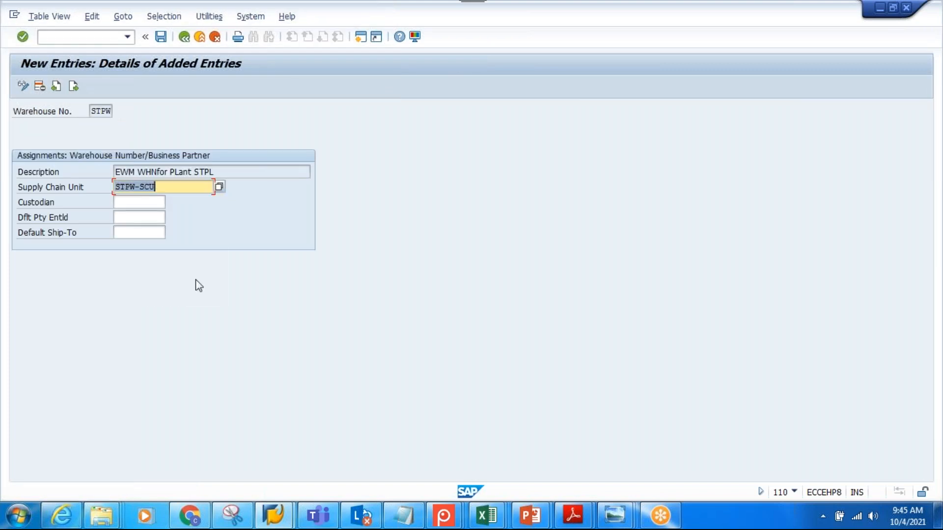
click(161, 37)
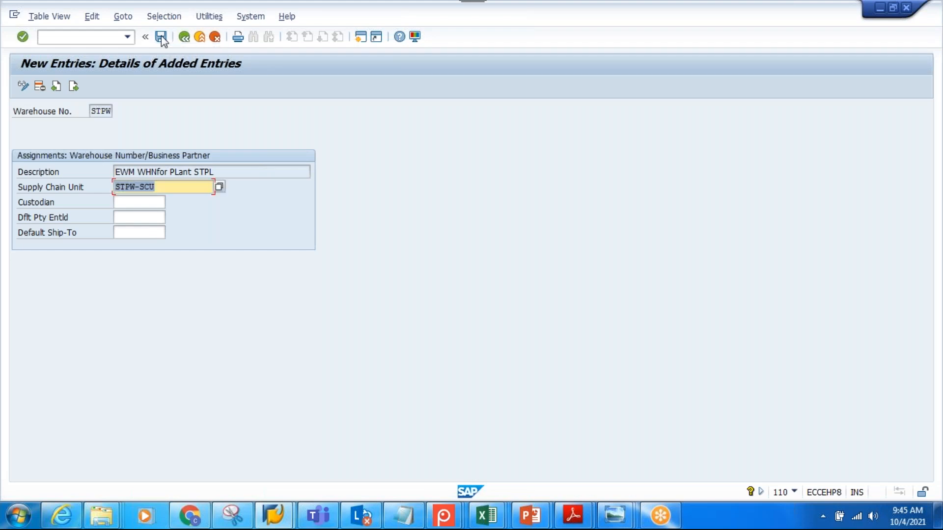
click(187, 36)
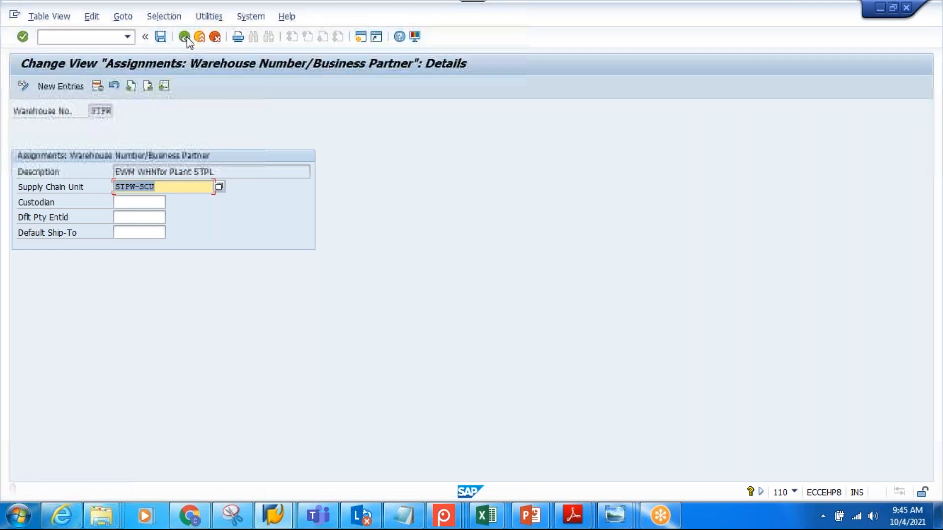
click(187, 36)
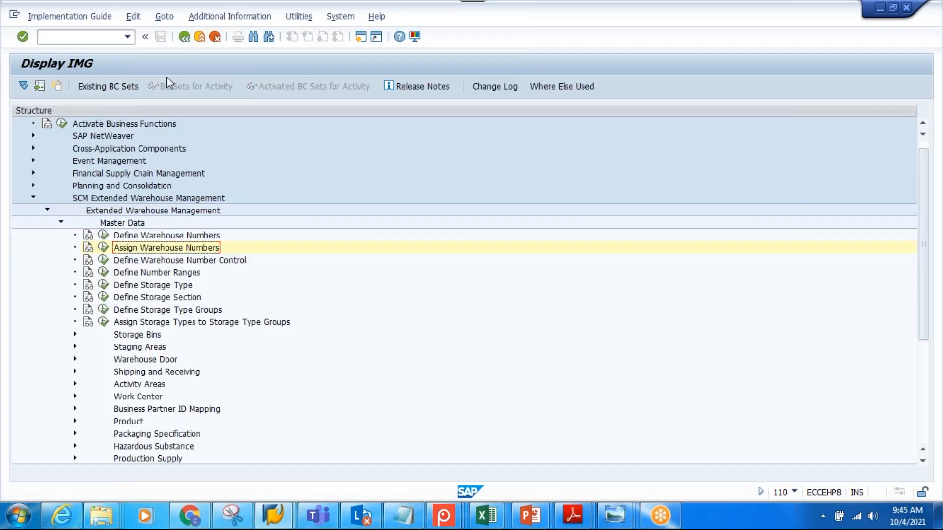
click(185, 36)
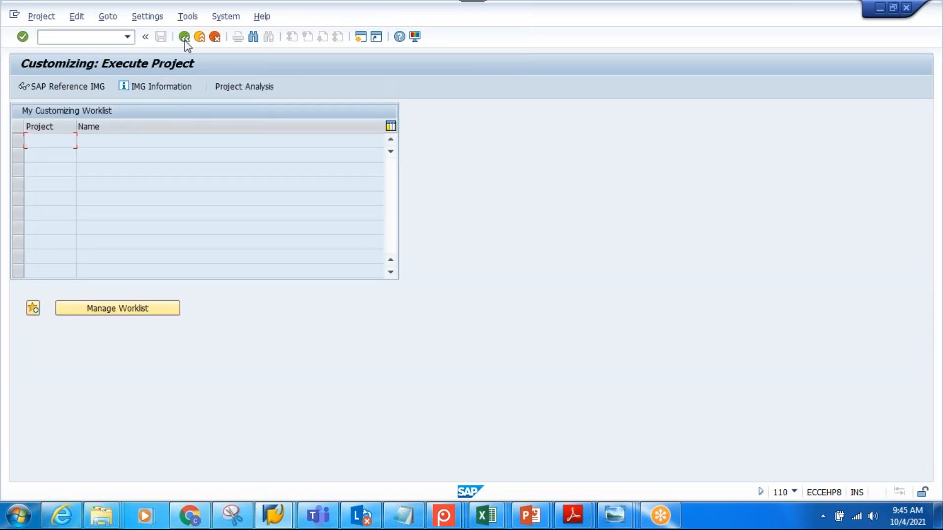
Open supply chain unit STPW-SCU with type 1008 for changing from SAP Easy Access and display its alternative business attributes
click(185, 36)
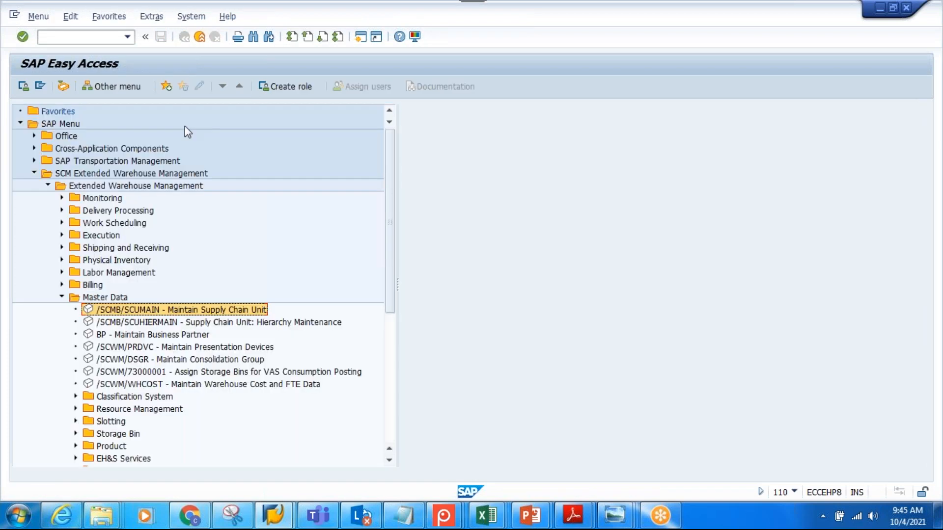
double_click(156, 310)
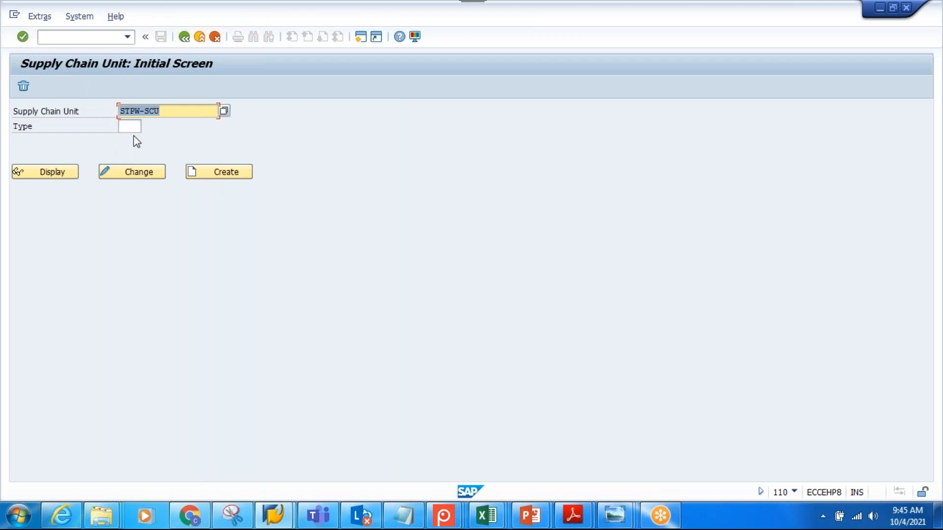
click(130, 127)
click(129, 138)
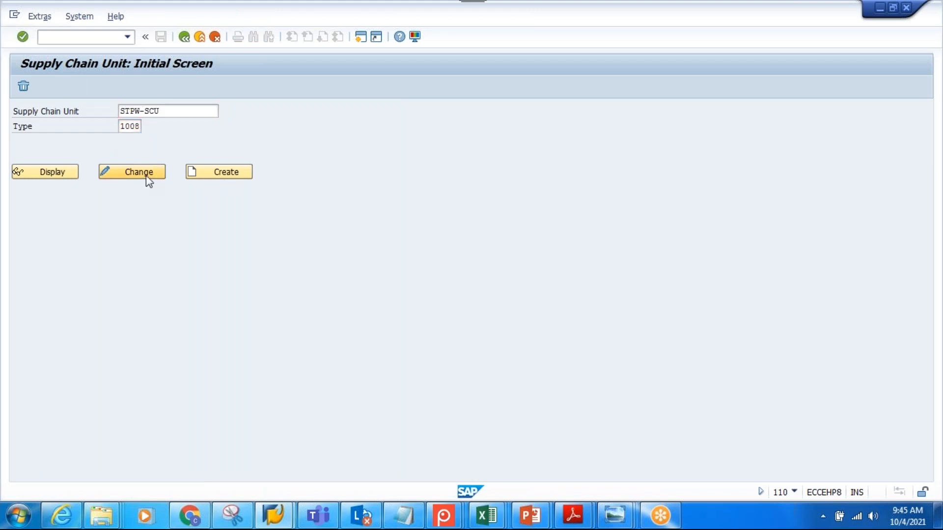
click(149, 174)
click(147, 158)
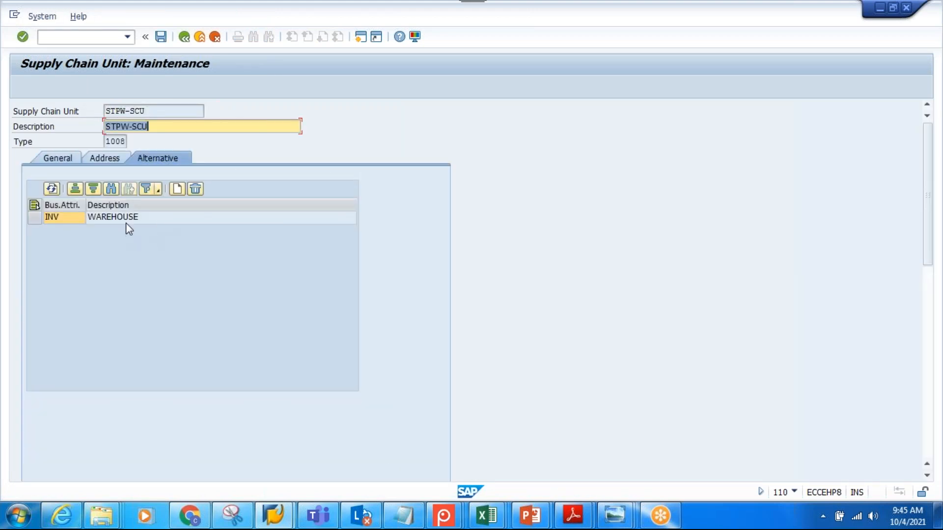
Review the available business attributes, including RO (Goods Receipt Office) and SO (Shipping Office), without choosing one, and return to SAP Easy Access
click(177, 189)
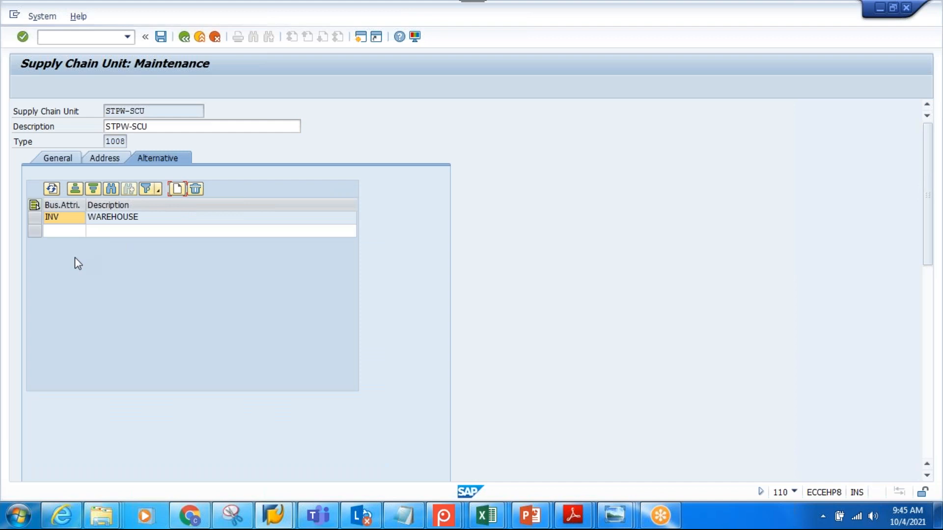
click(80, 232)
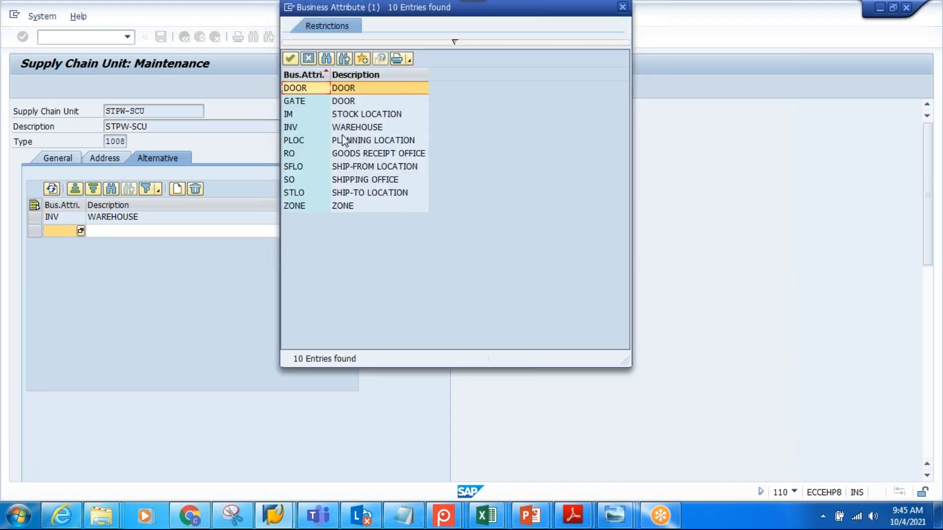
click(346, 154)
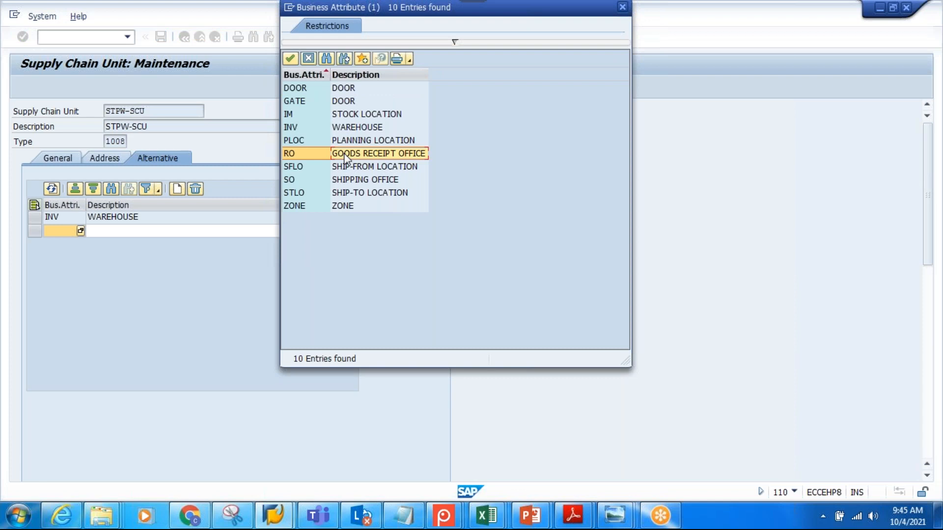
click(343, 181)
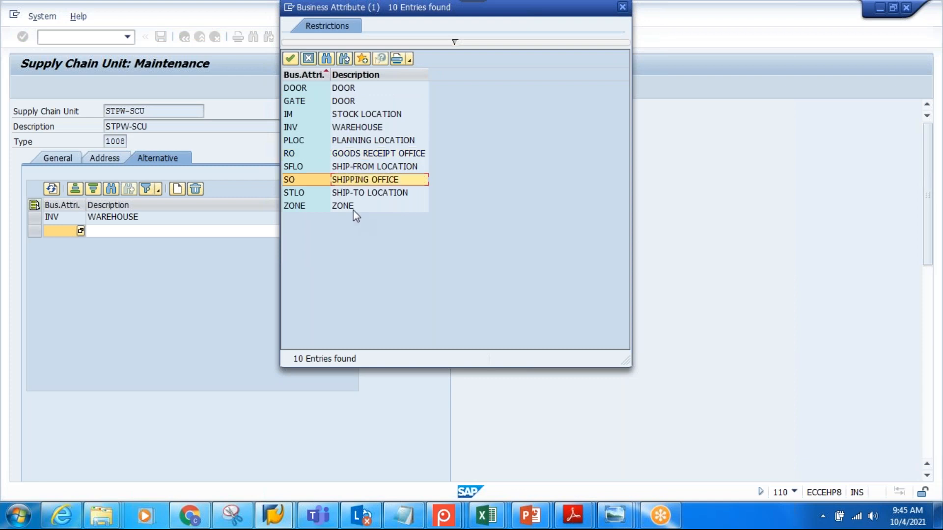
click(351, 157)
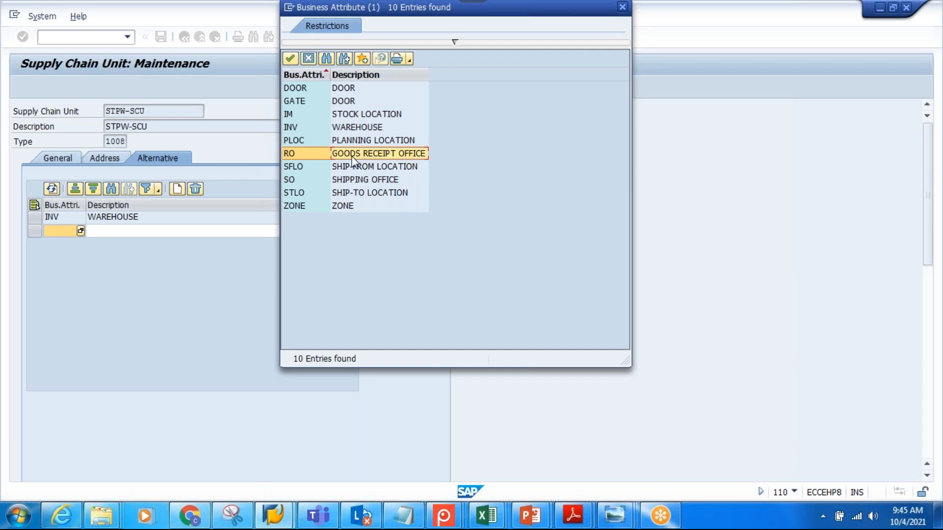
click(309, 58)
click(189, 35)
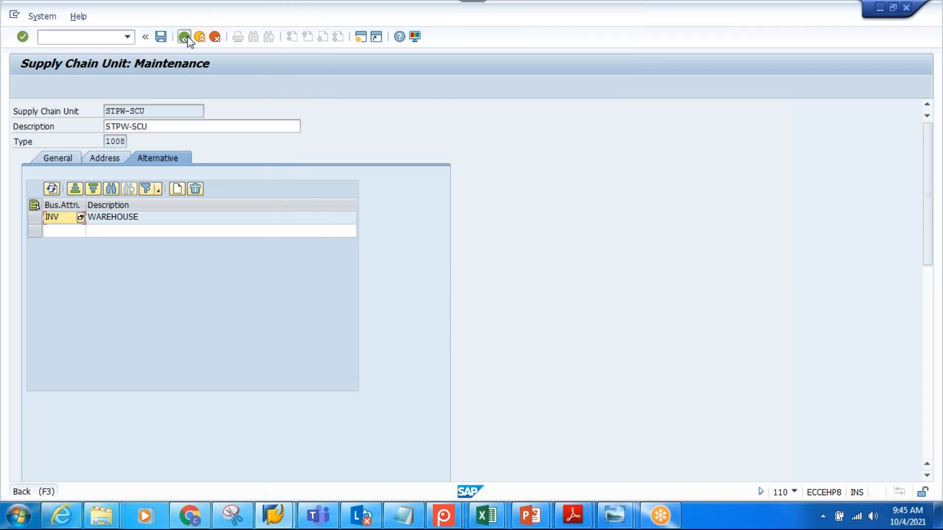
click(184, 37)
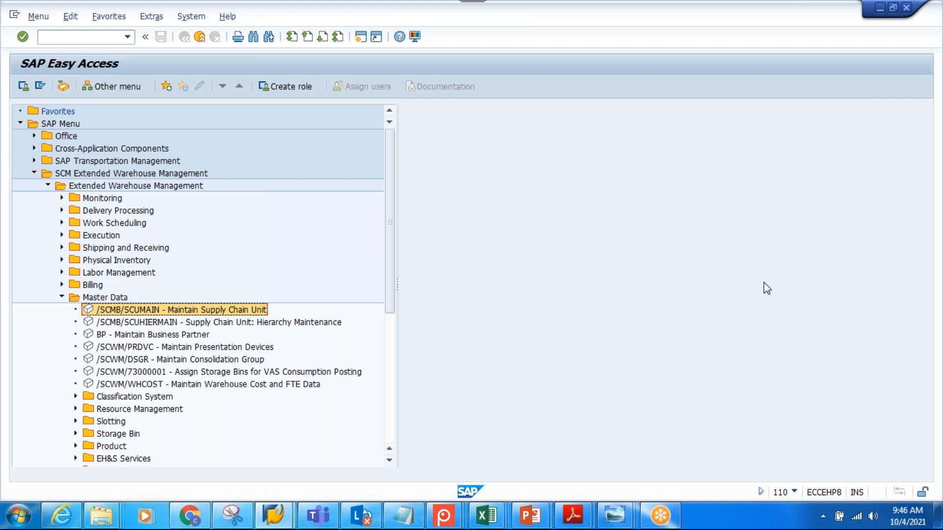
Switch to the PowerPoint presentation, add a new slide after slide 16 and remove its title placeholder
click(531, 515)
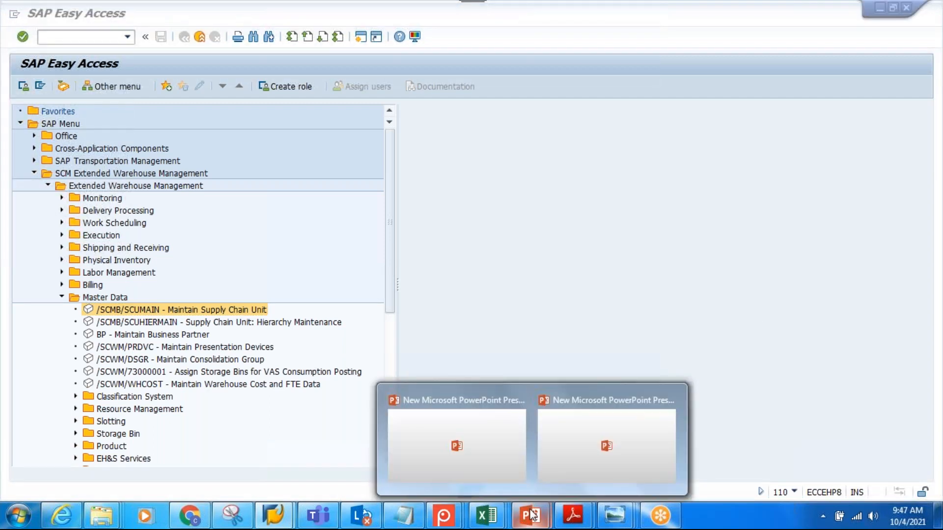
click(627, 444)
click(59, 454)
key(Return)
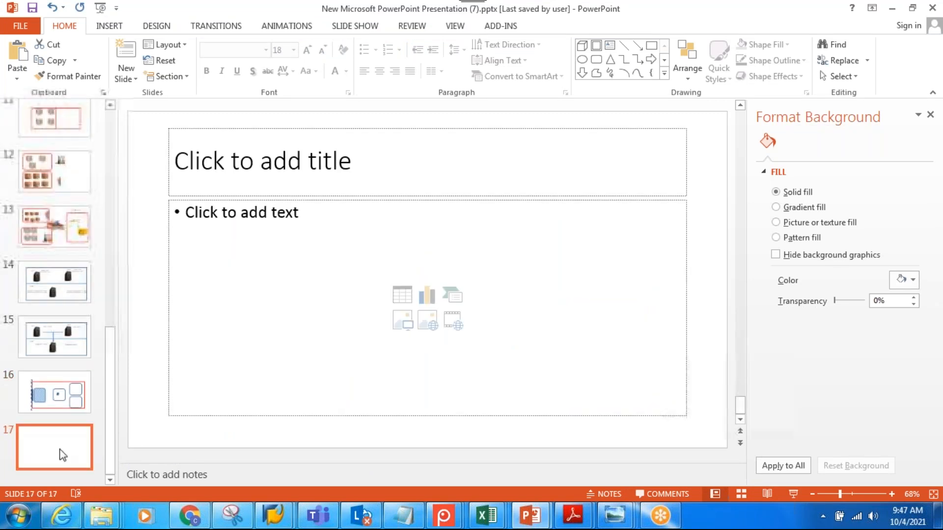
click(280, 129)
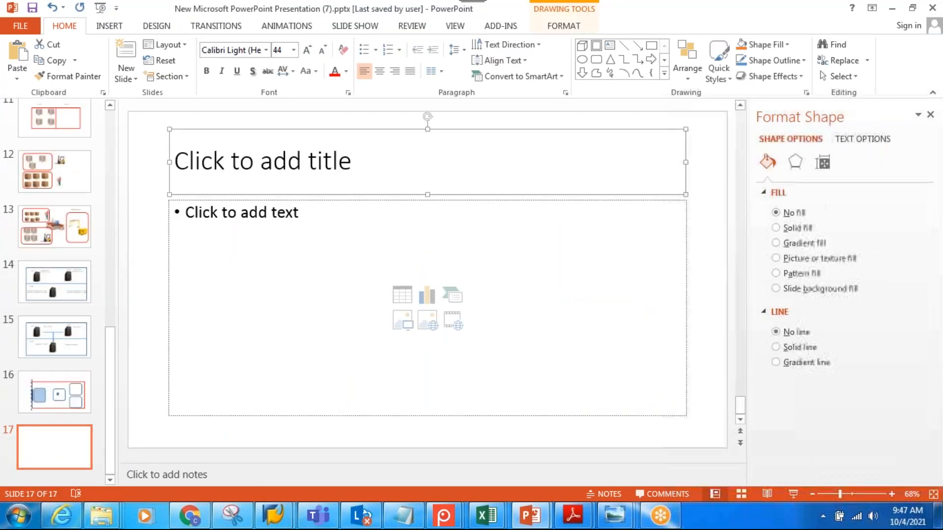
key(Delete)
click(276, 202)
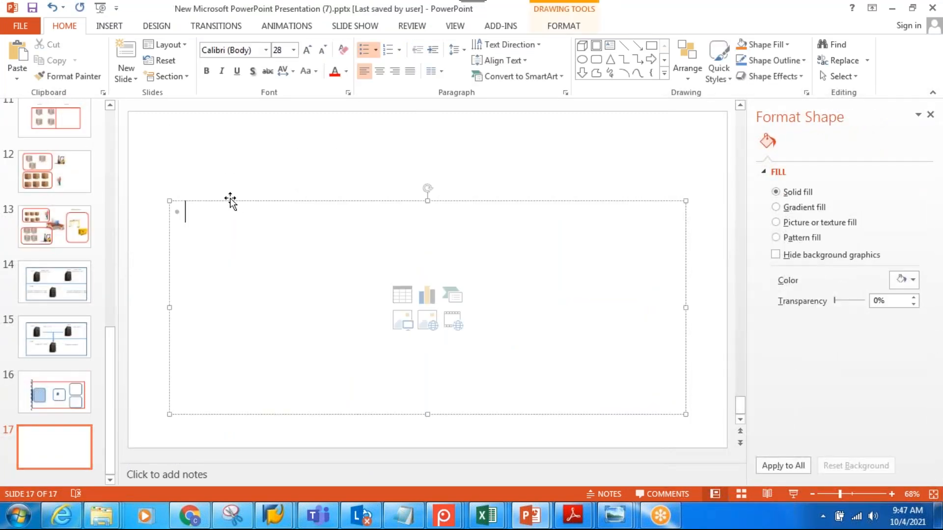
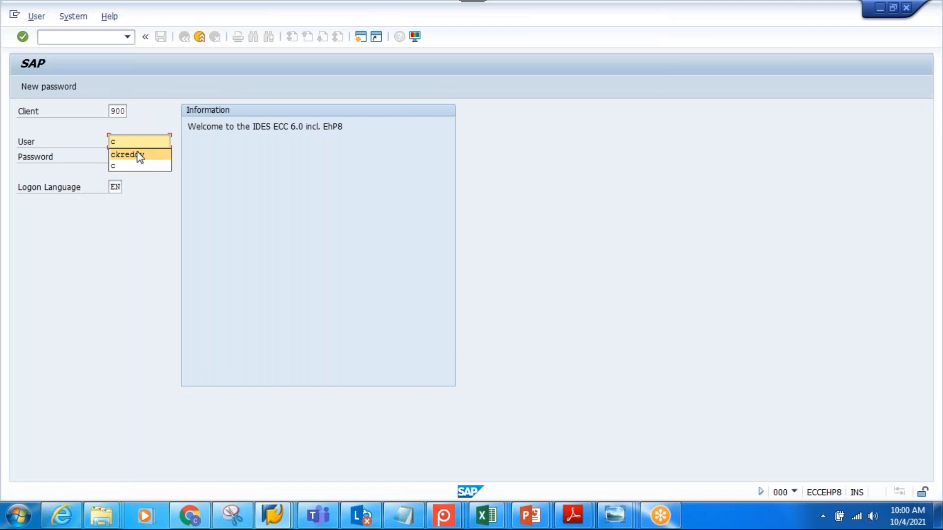
Log on to client 900 of the ECC system with the saved user ID and the account password
key(Tab)
key(Right)
key(Right)
key(Right)
key(Right)
key(Right)
key(Right)
key(Right)
key(Right)
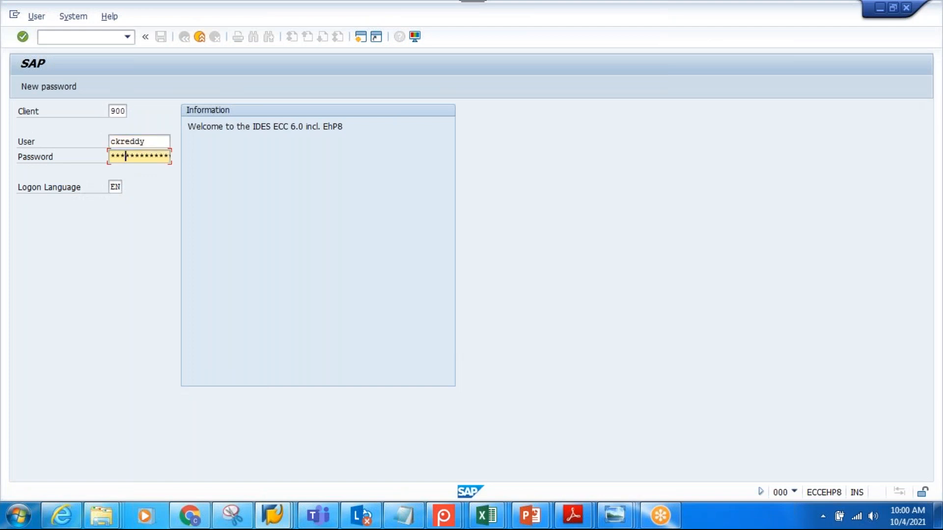
key(Right)
key(Return)
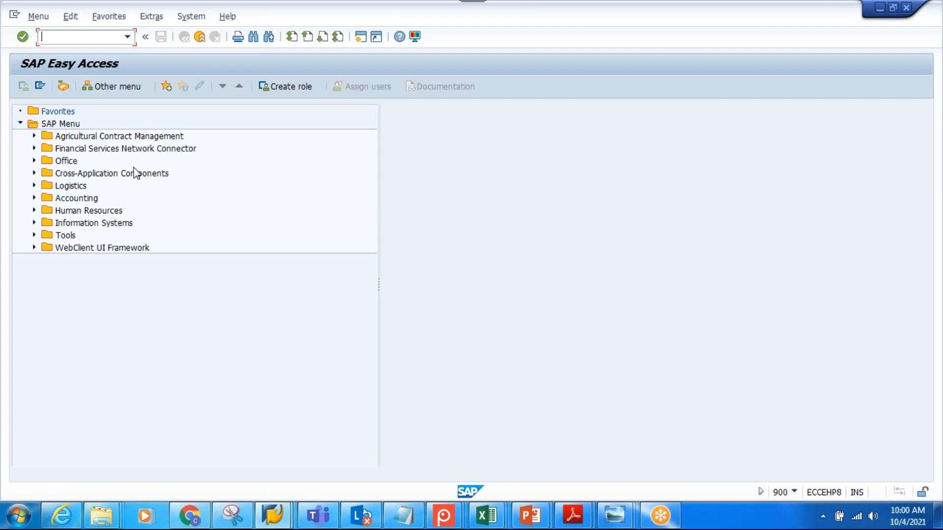
Start creating vendor STPL-PED with transaction XK01, using company code 1000, purchasing organization 1000 and account group VEND
text(xk01)
key(Return)
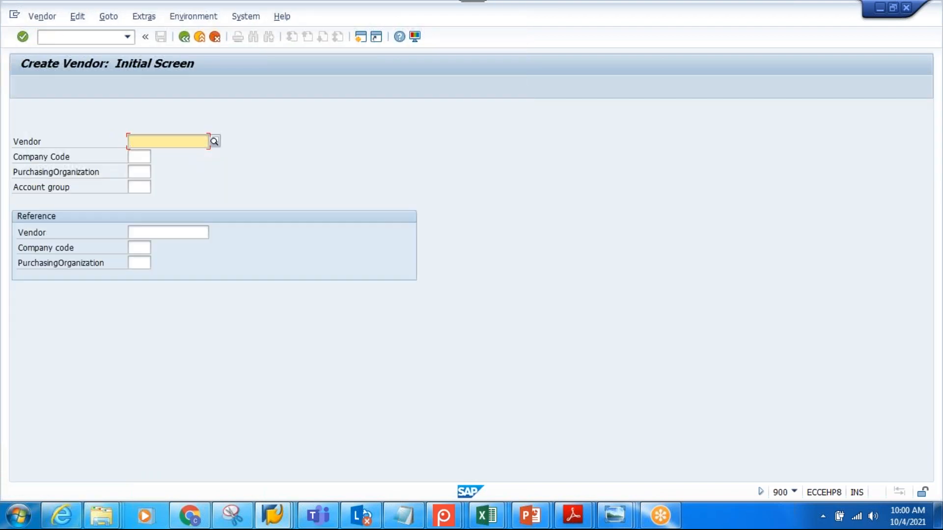
text(STPL-PED)
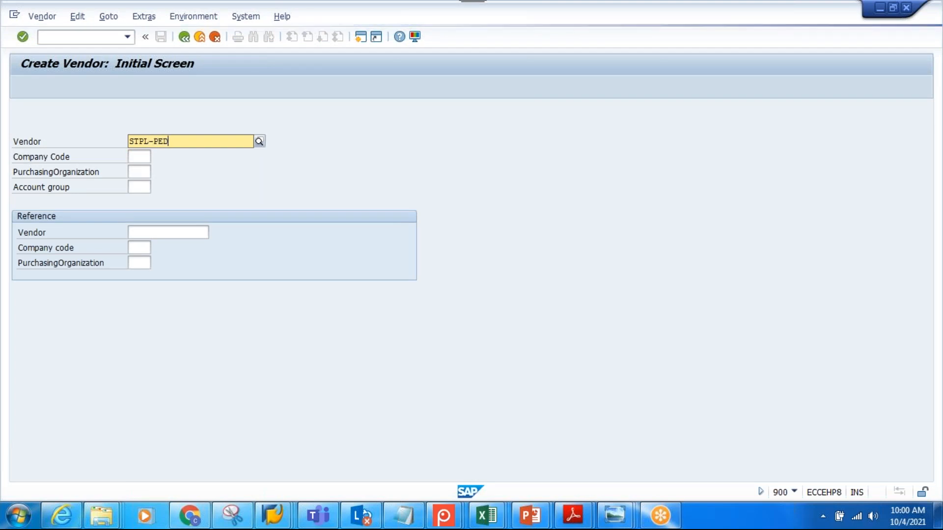
click(141, 157)
text(1000)
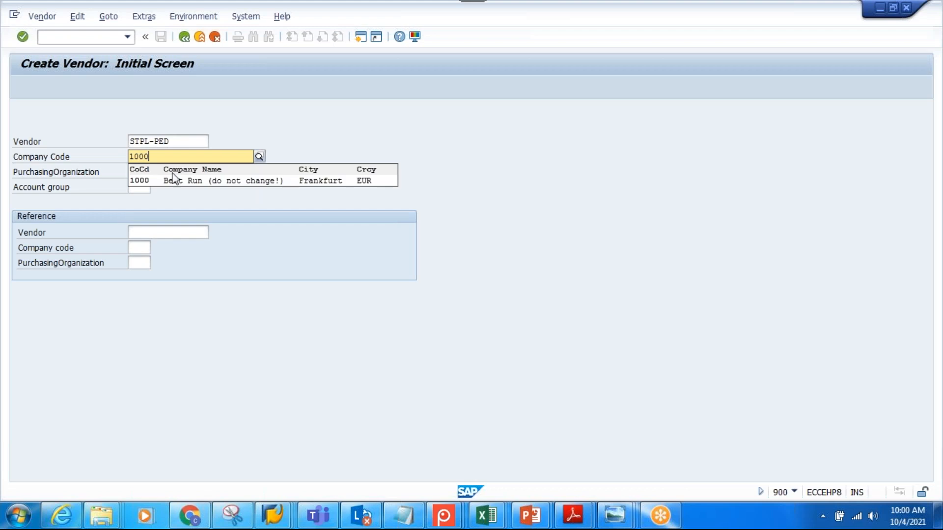
click(154, 173)
text(1000)
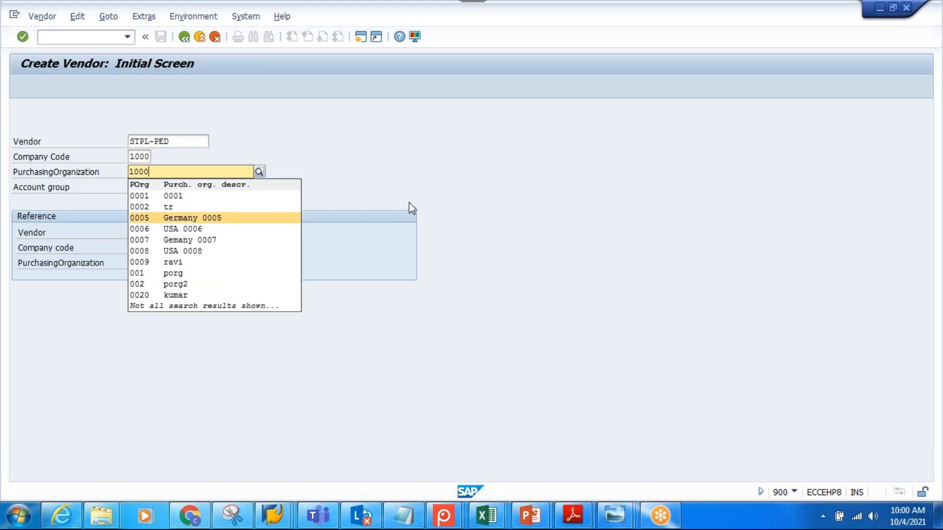
click(400, 205)
click(135, 186)
text(VEND)
key(Return)
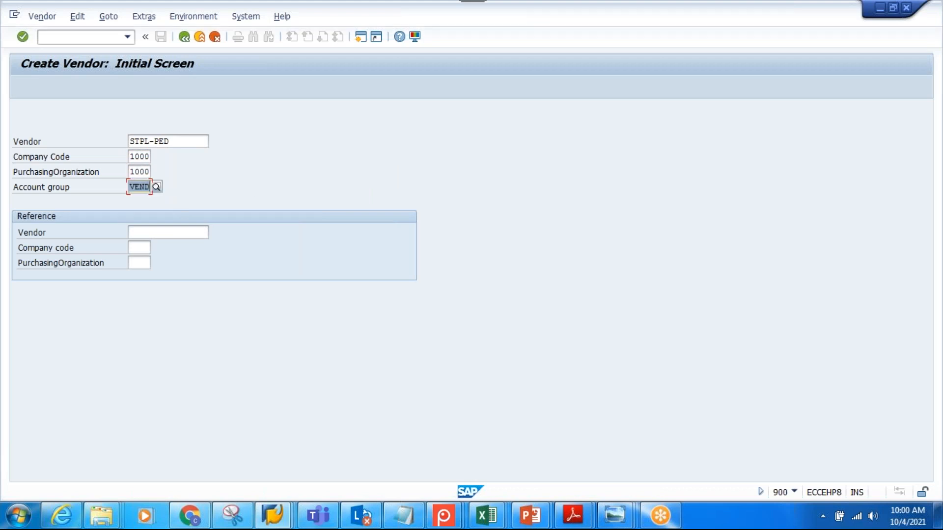
key(Return)
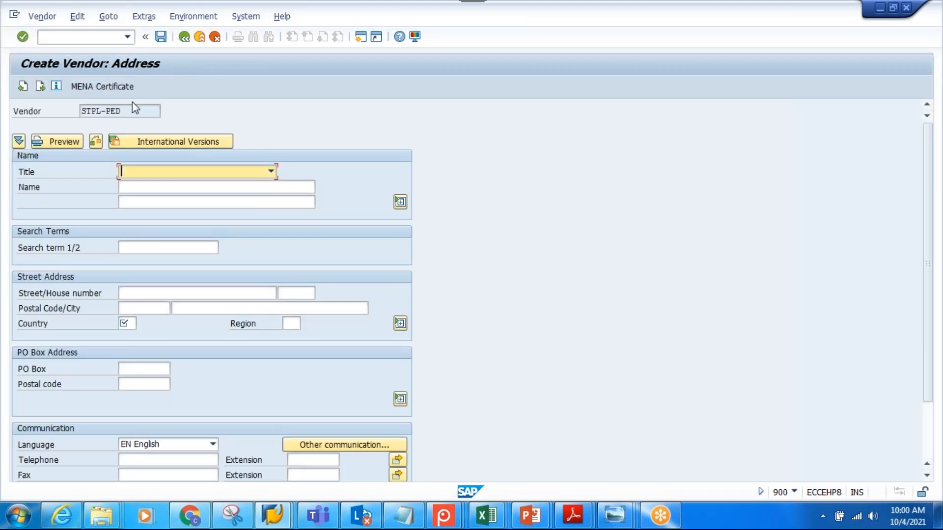
Set the vendor's title to Company and enter STPL-PED as both its name and search term
click(186, 170)
click(169, 192)
click(179, 186)
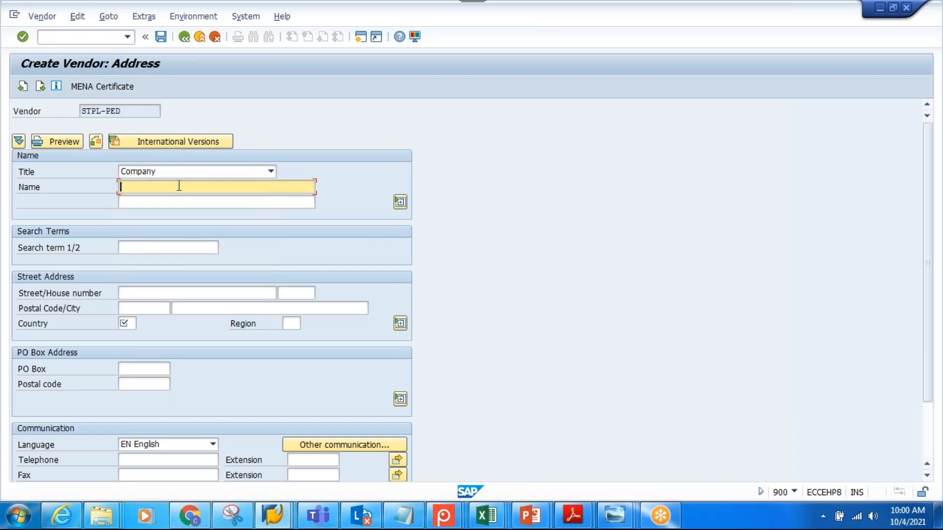
text(STPL-PED)
click(179, 246)
text(STPL-PED)
Enter the vendor's postal code and city, set country IN and region TG, and continue to the control data
click(145, 309)
click(150, 325)
click(191, 308)
click(178, 321)
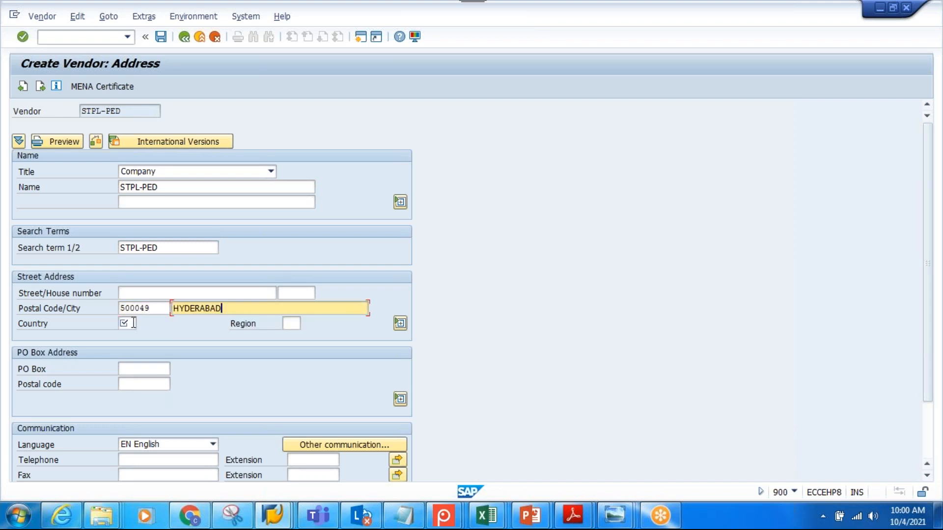
click(133, 323)
text(IN)
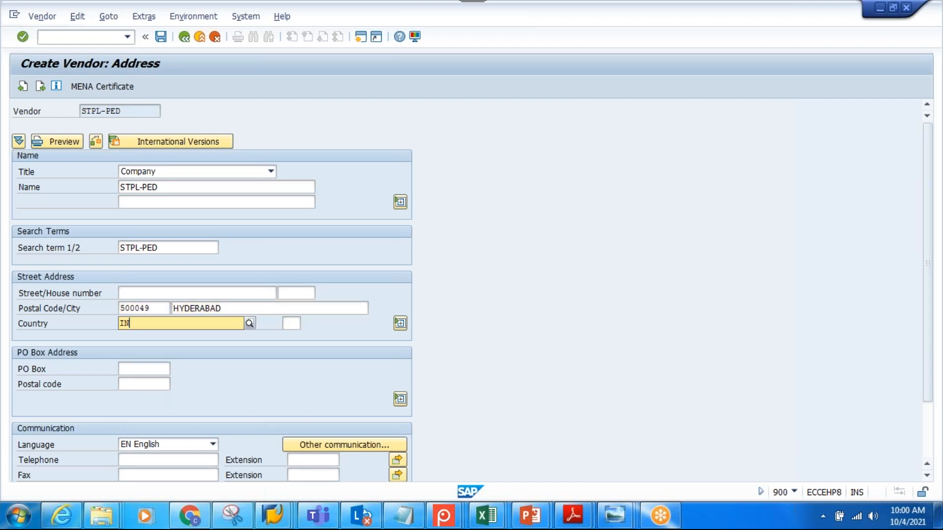
key(Return)
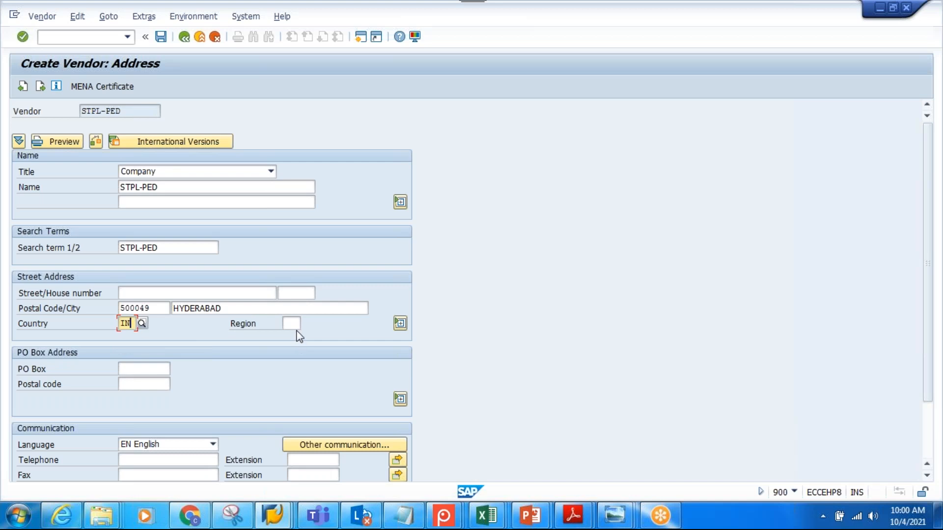
click(297, 324)
text(TEL)
key(BackSpace)
key(BackSpace)
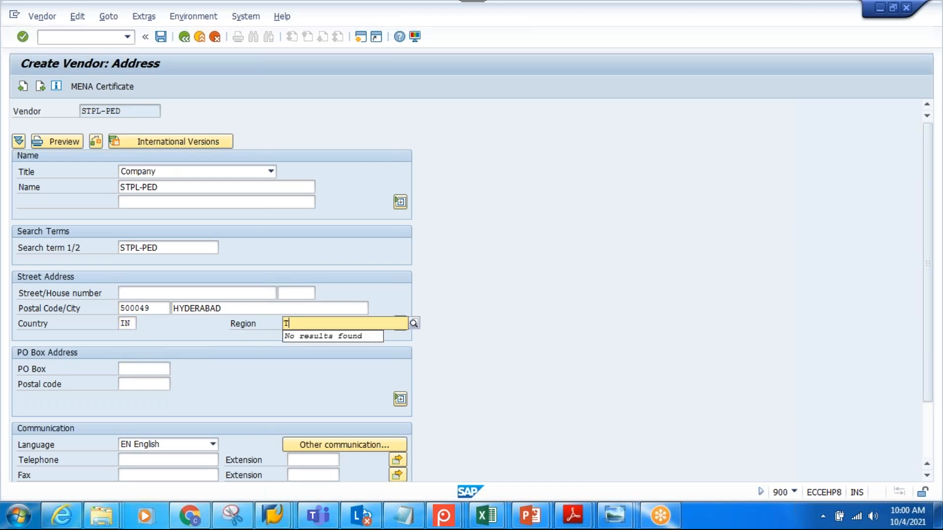
text(G)
click(338, 353)
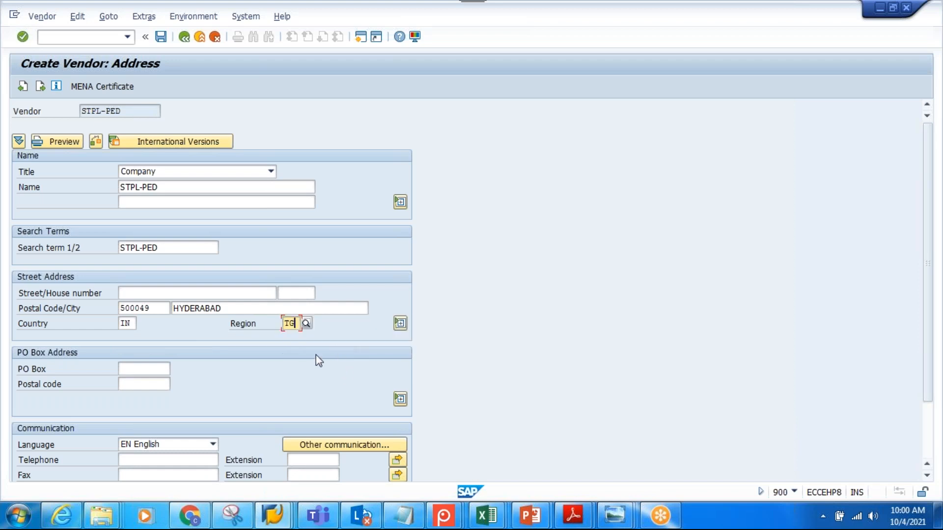
key(Return)
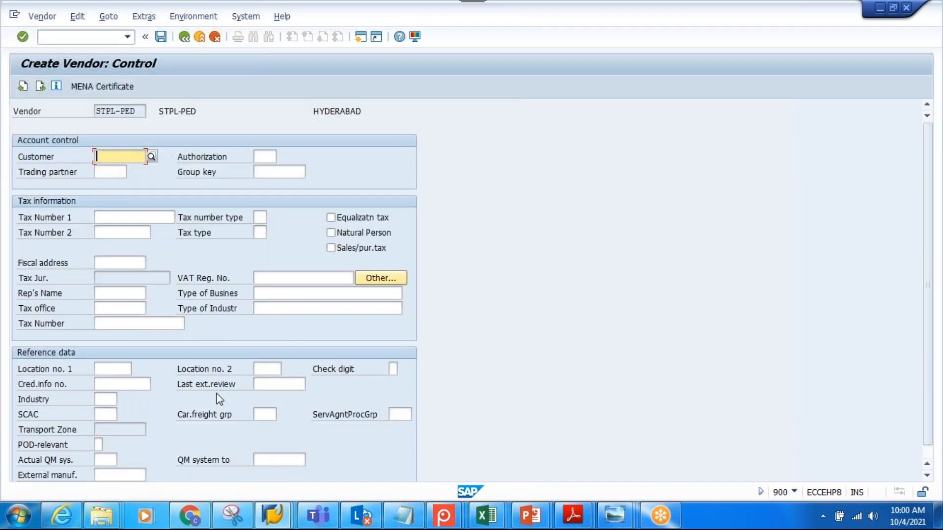
Proceed to the accounting information, enter reconciliation account 31000 and cash management group A1, and continue
key(Return)
key(Return)
key(Return)
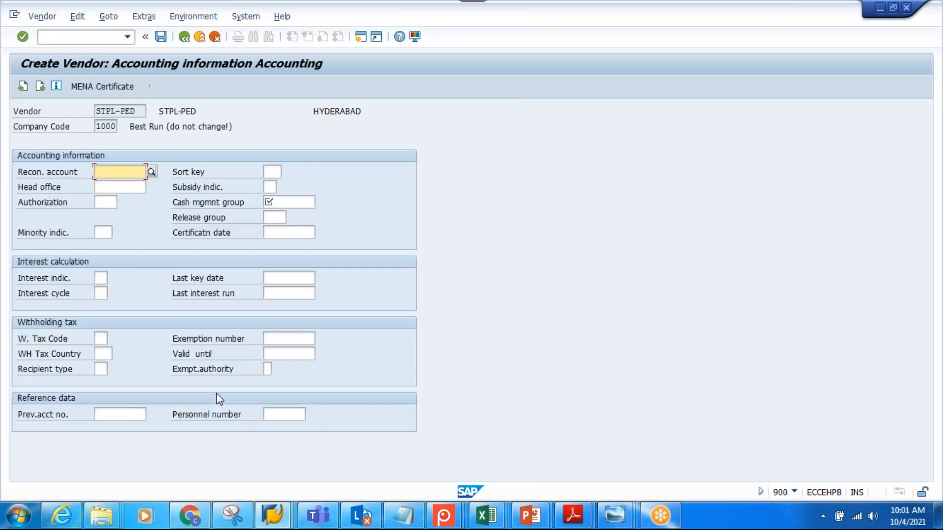
text(3)
click(119, 185)
click(301, 202)
text(A)
click(299, 219)
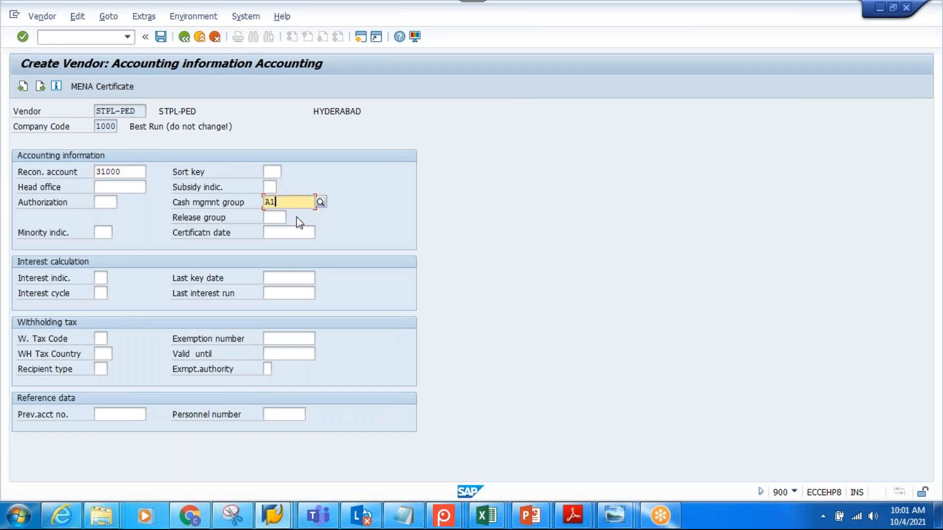
key(Return)
key(Return)
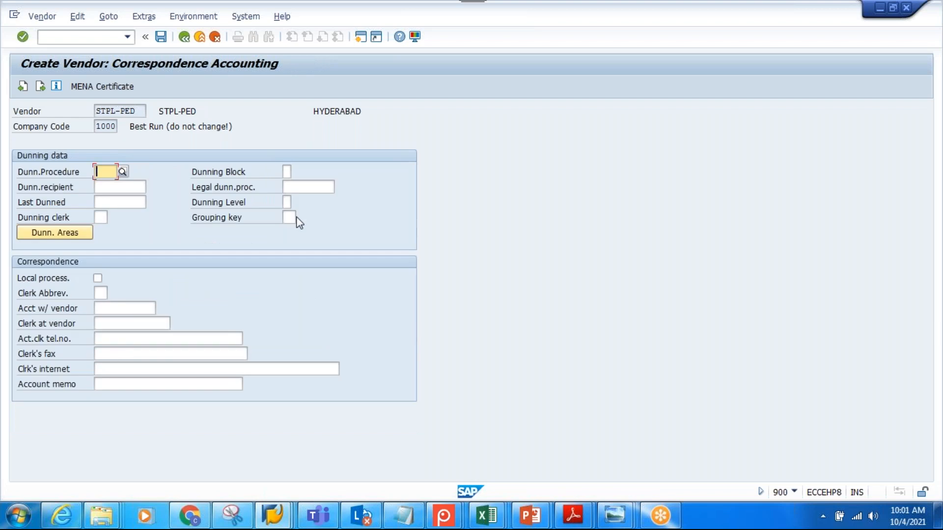
Set the order currency to INR in the purchasing data, save the vendor and return to SAP Easy Access
key(Return)
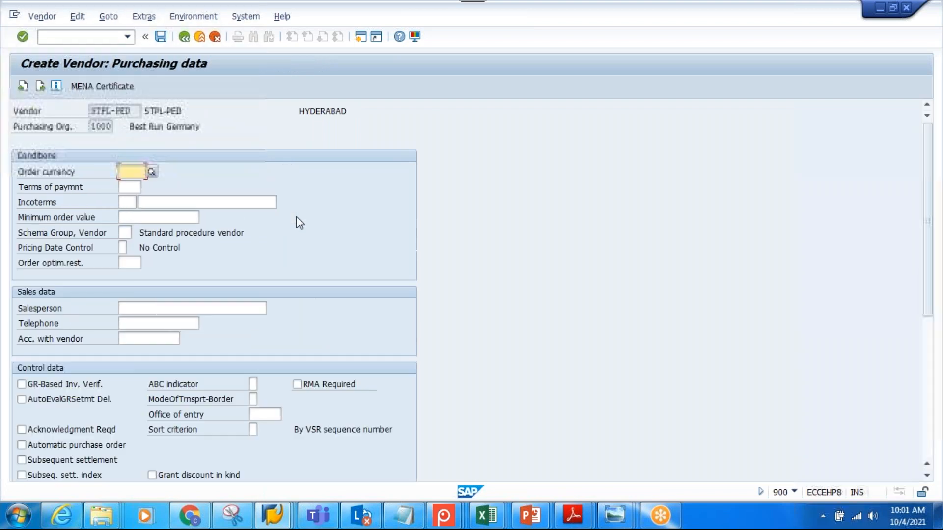
text(INR)
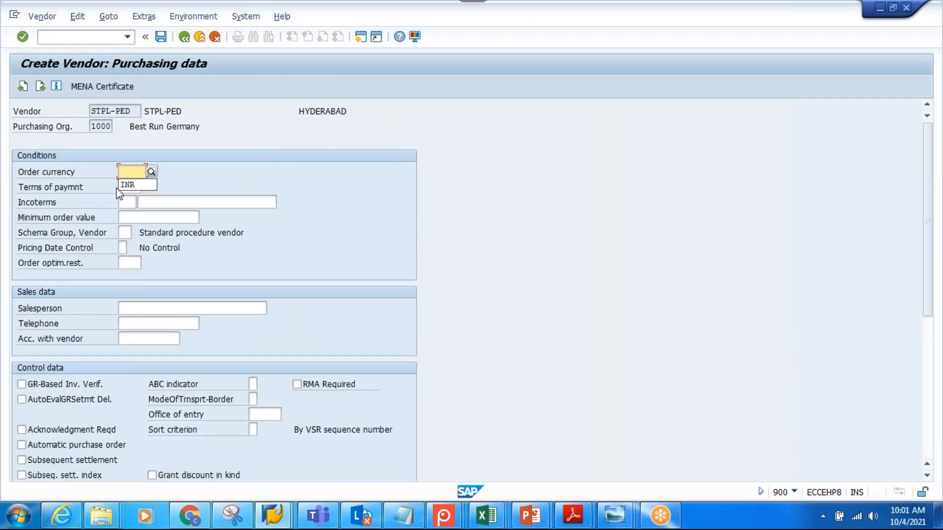
click(161, 37)
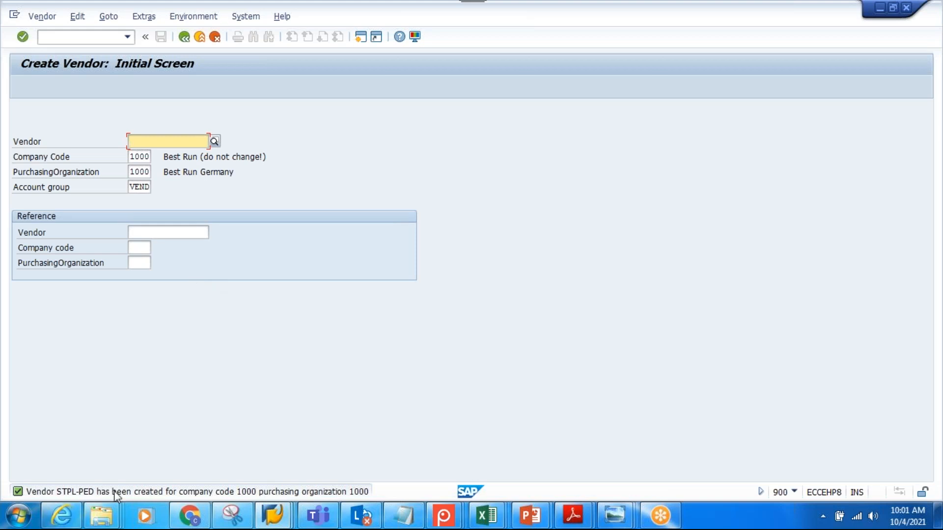
click(187, 39)
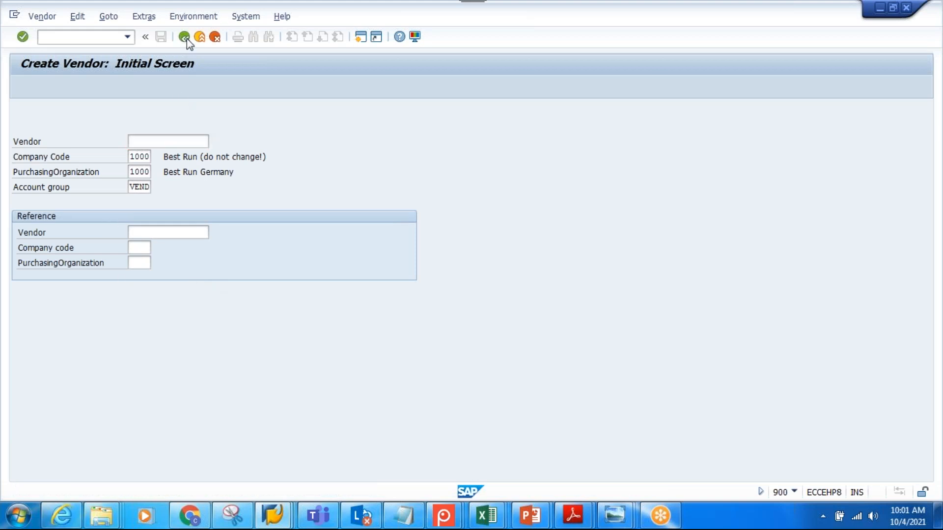
Open the purchasing data of vendor STPL-PED for changing with transaction XK02
text(X)
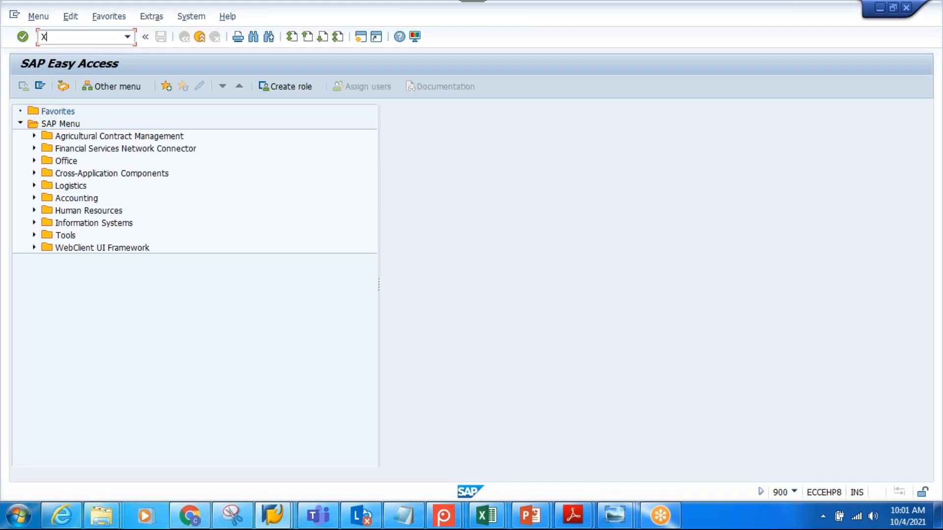
text(K02)
key(Return)
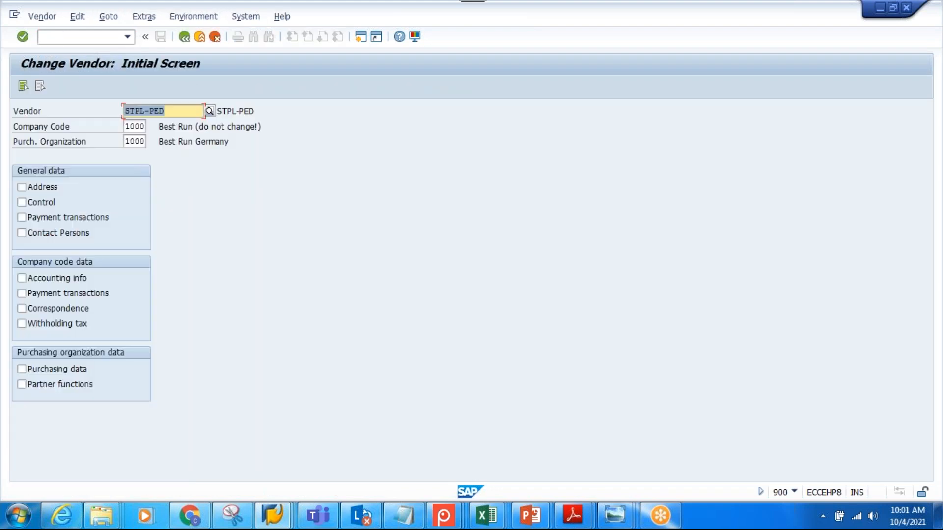
click(73, 372)
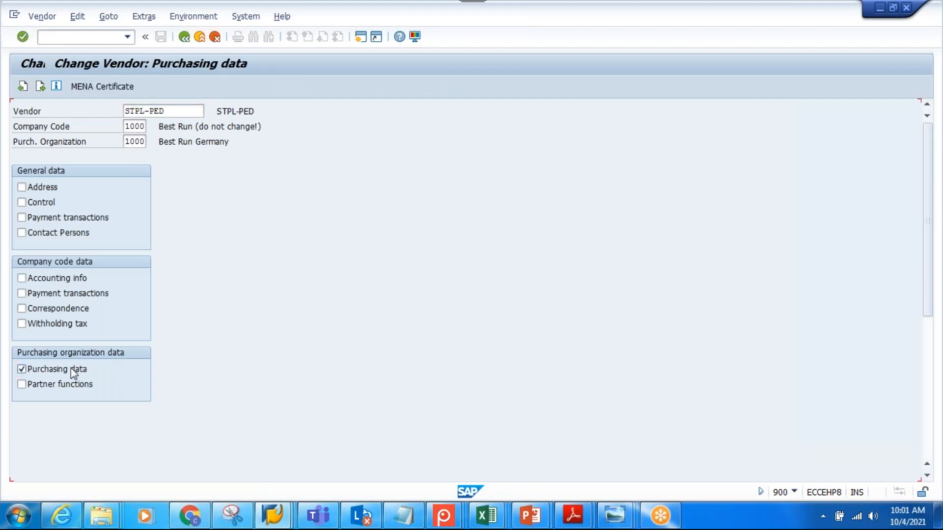
key(Return)
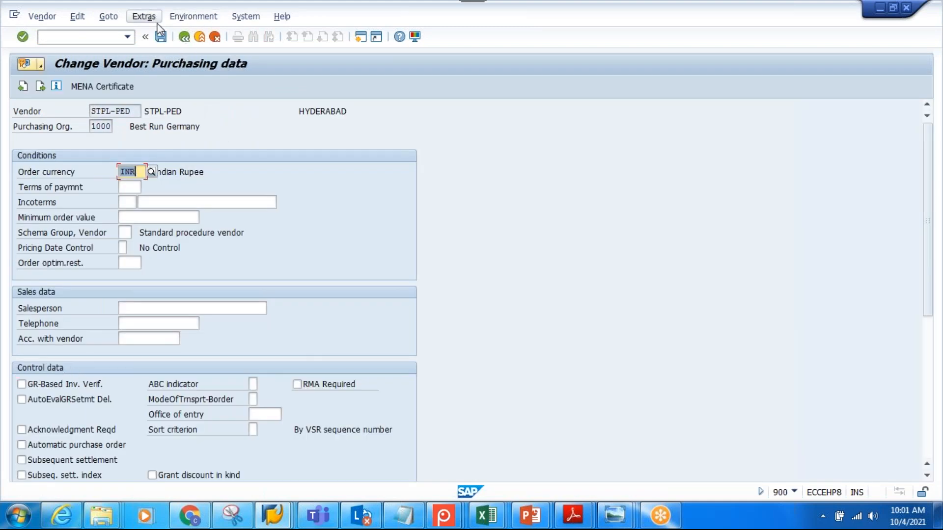
Assign plant STPL to the vendor in the additional purchasing data, save and return to SAP Easy Access
click(144, 17)
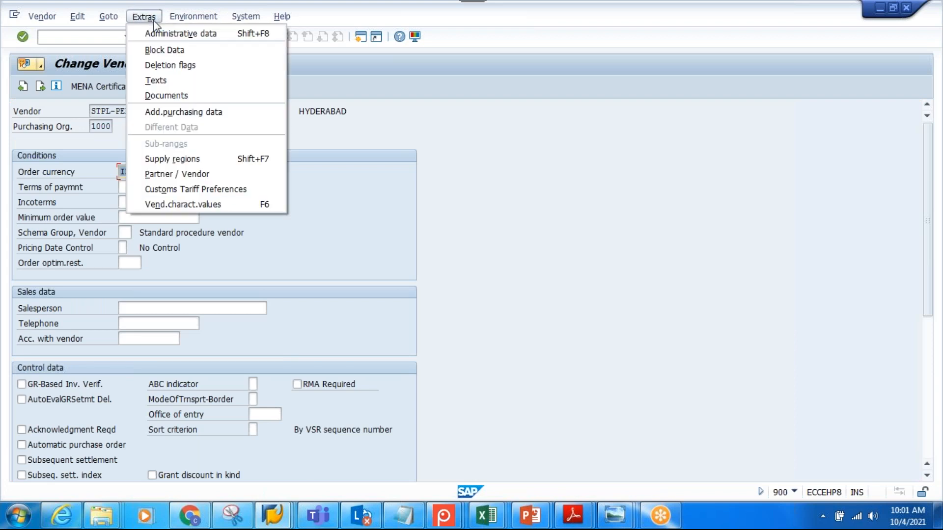
click(170, 113)
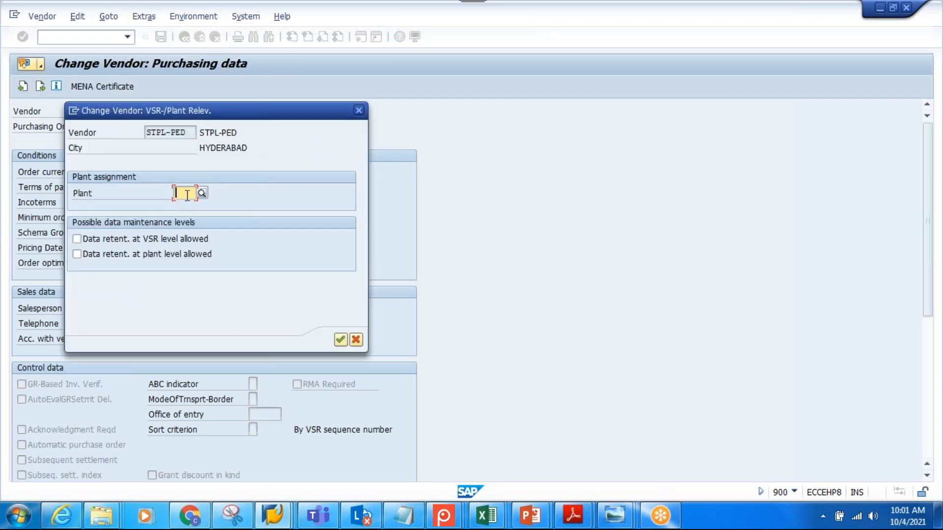
text(STPL)
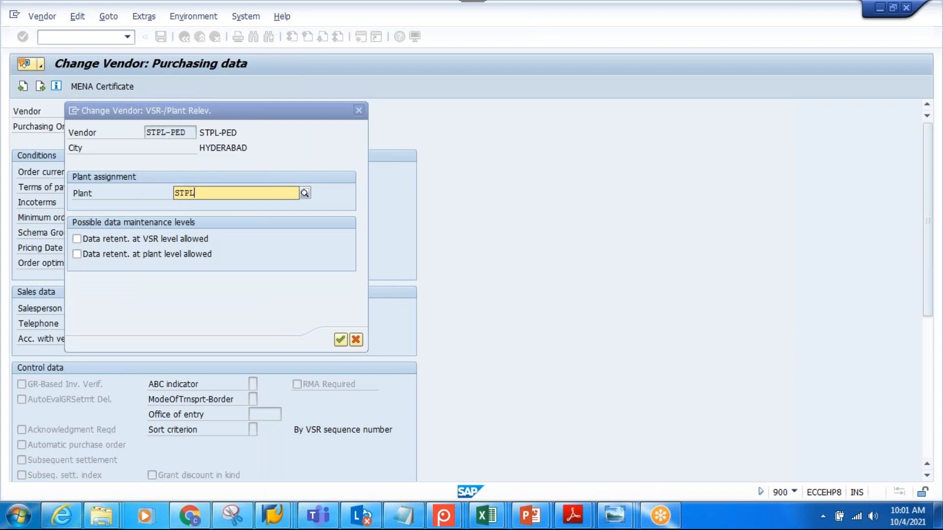
click(192, 212)
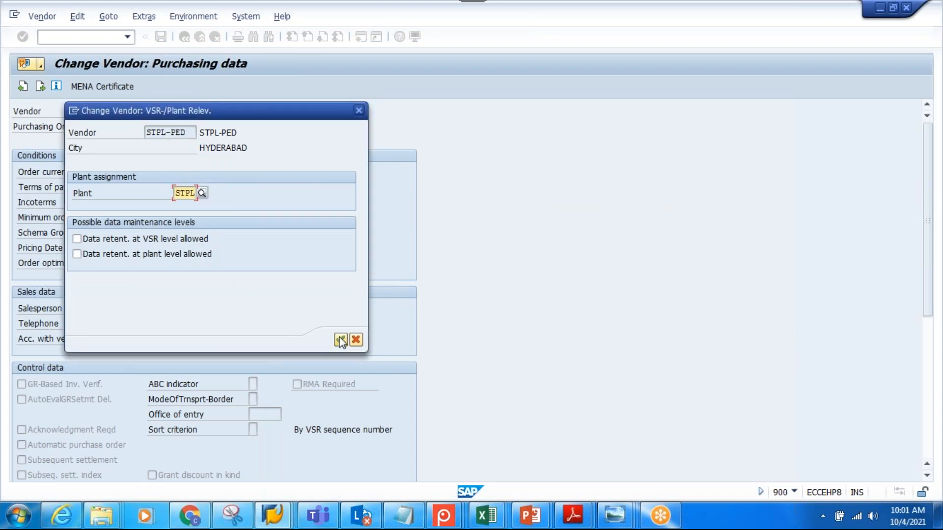
click(341, 340)
click(162, 38)
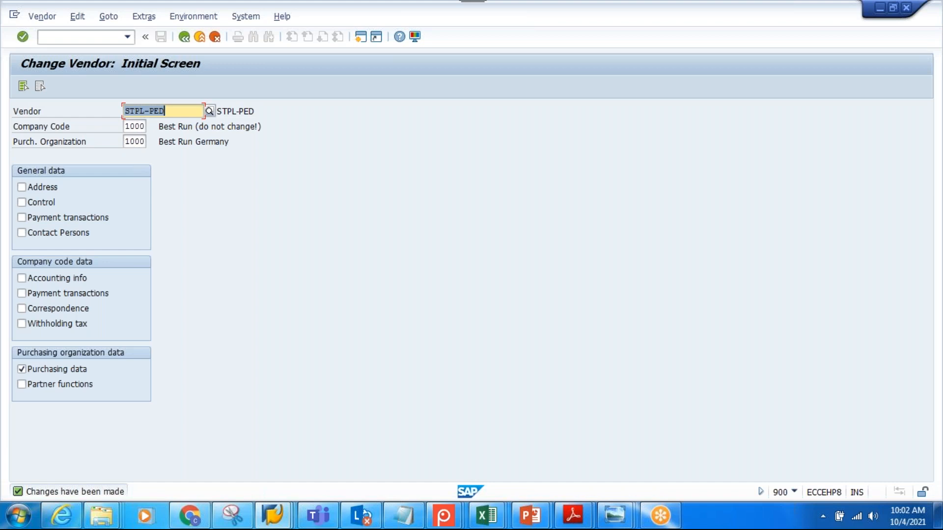
click(171, 113)
click(196, 41)
Start transaction CFM1 and enter model STPL-MOD1, logical system N75CLNT110 and APO application PED
text(CFM1)
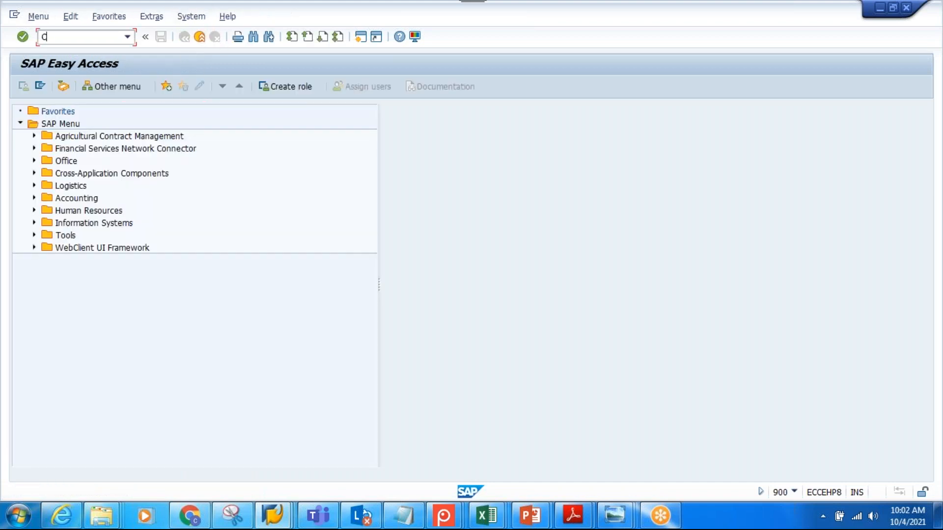
key(Return)
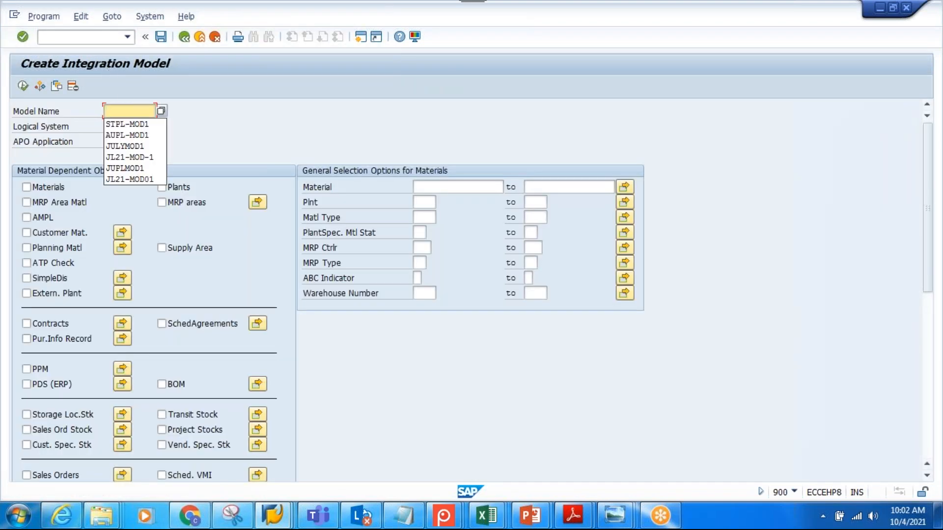
click(131, 126)
click(133, 141)
text(PED)
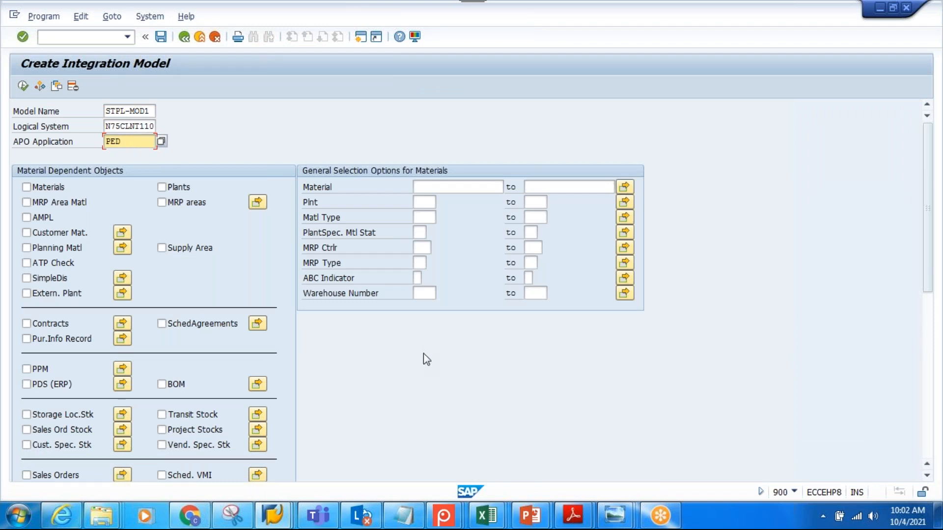
Include vendors in the integration model, restricting the selection to vendor STPL-PED with Create Loc./BP set to 1
scroll(424, 353, down, 3)
scroll(423, 352, down, 2)
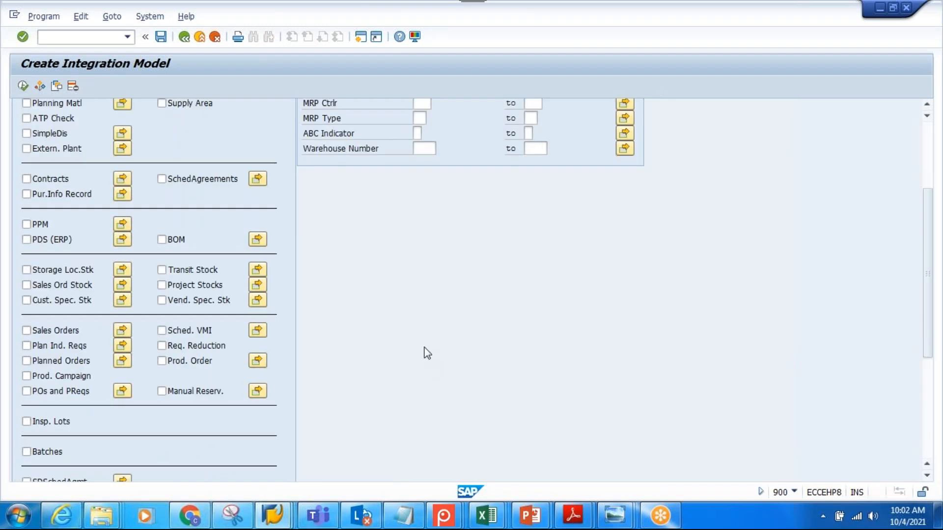
scroll(424, 352, down, 5)
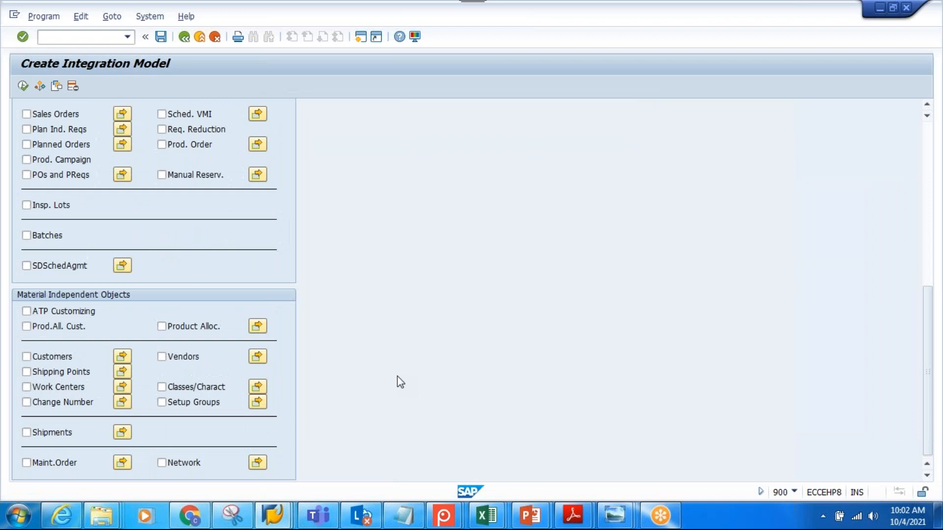
click(163, 357)
click(256, 357)
click(425, 358)
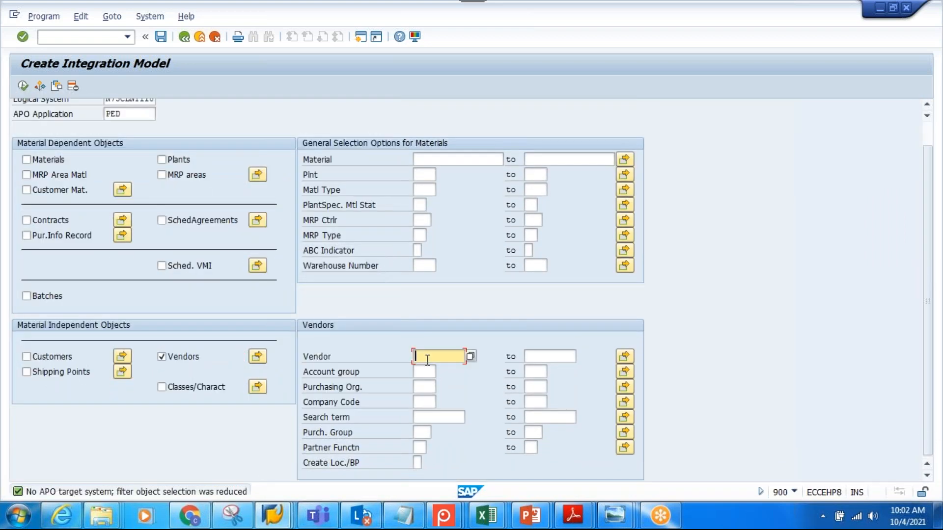
text(STEL-PED)
click(418, 463)
text(1)
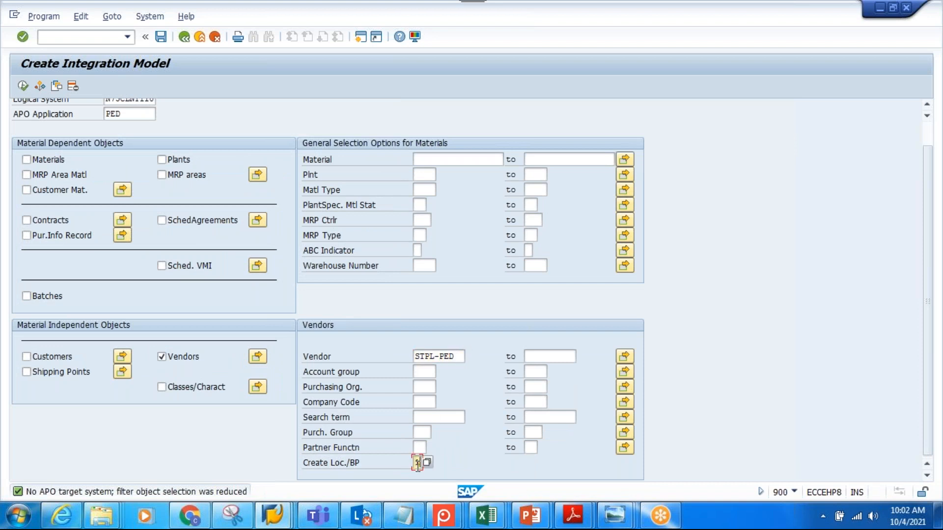
Execute the selection, generate the integration model for the vendor and return to SAP Easy Access
click(23, 86)
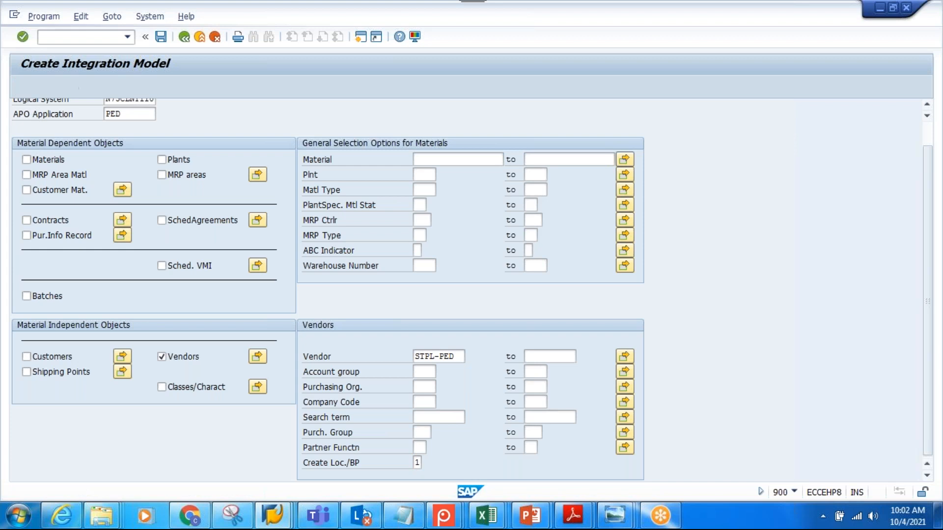
click(72, 163)
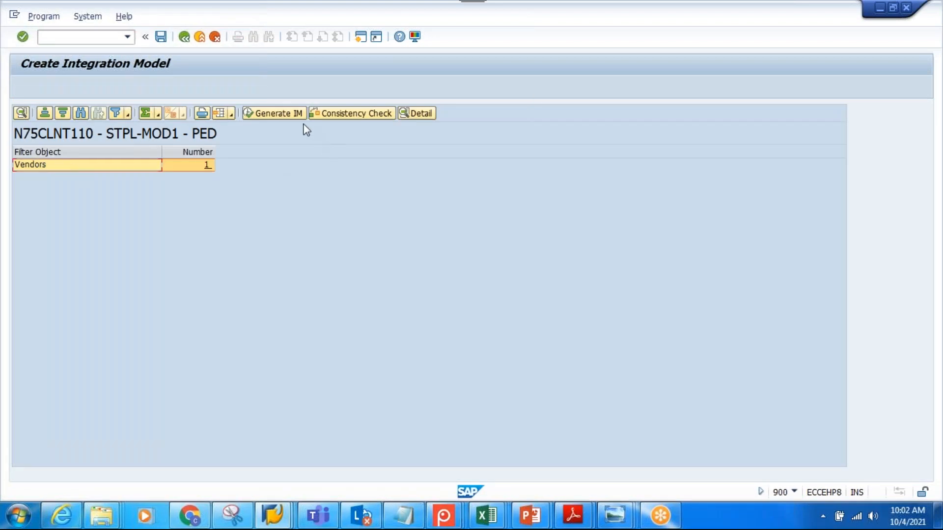
click(286, 113)
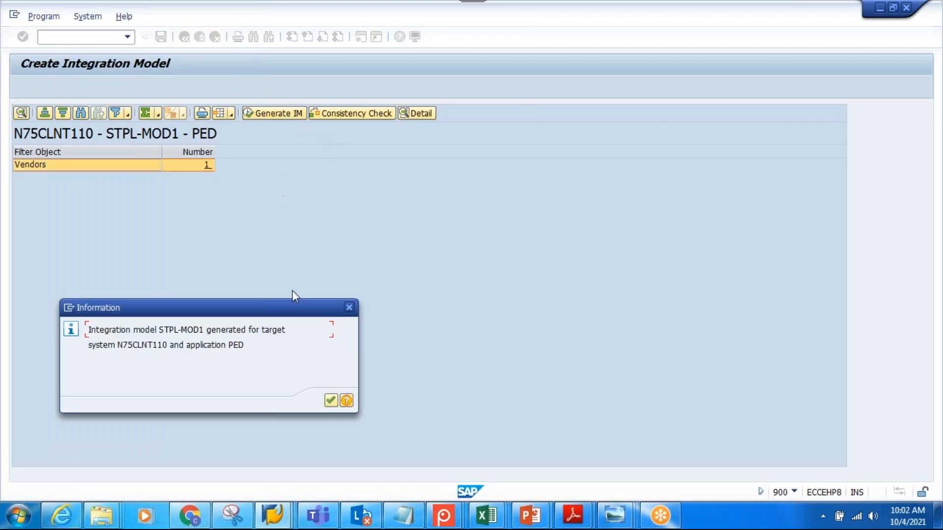
click(331, 401)
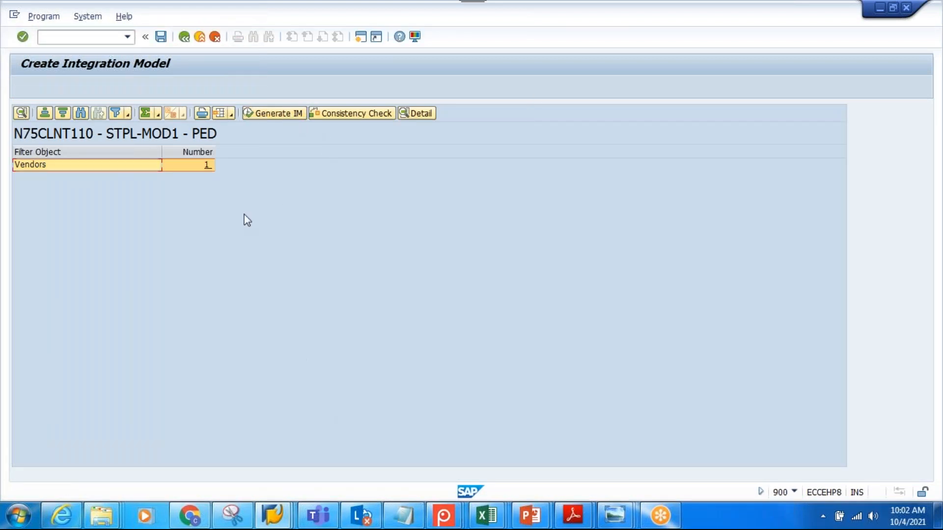
click(185, 37)
click(184, 37)
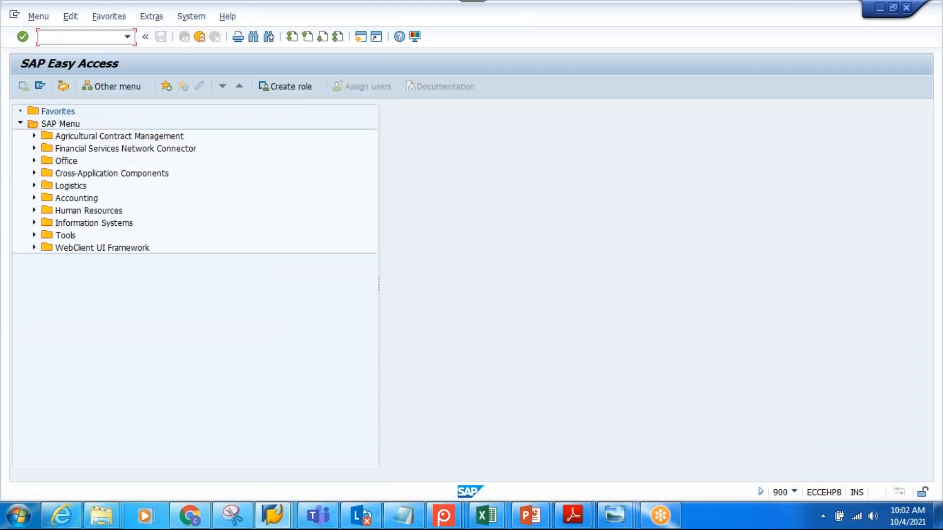
Activate integration model STPL-MOD1 for PED with transaction CFM2 and display its application log
text(m2)
key(Return)
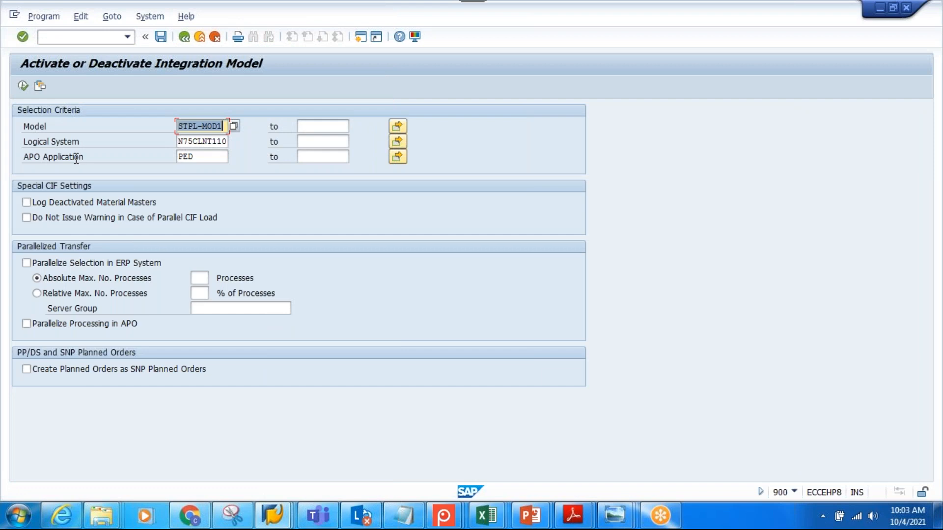
click(23, 87)
click(87, 168)
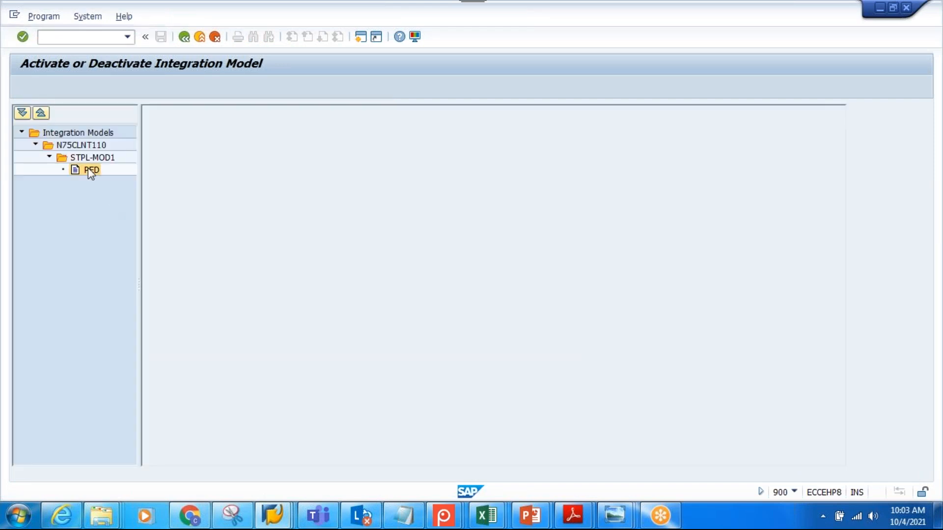
click(405, 166)
click(378, 116)
click(310, 271)
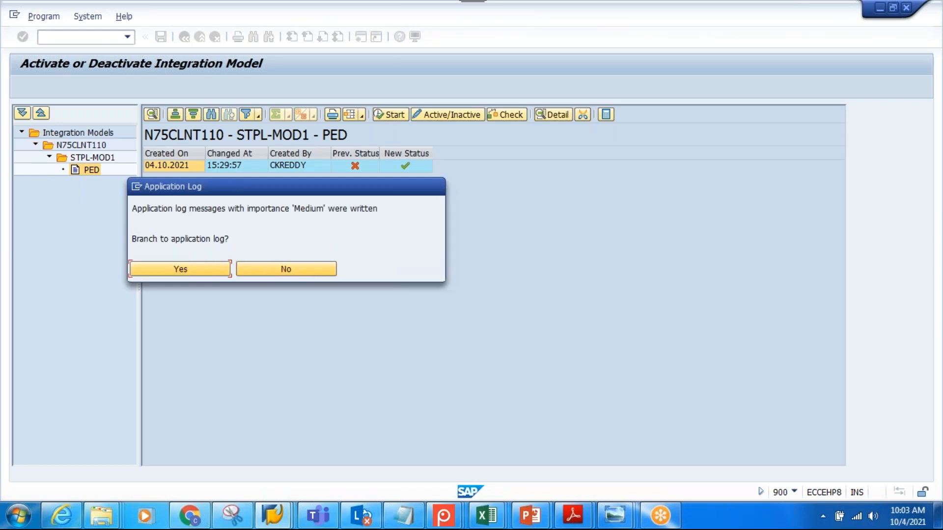
click(196, 269)
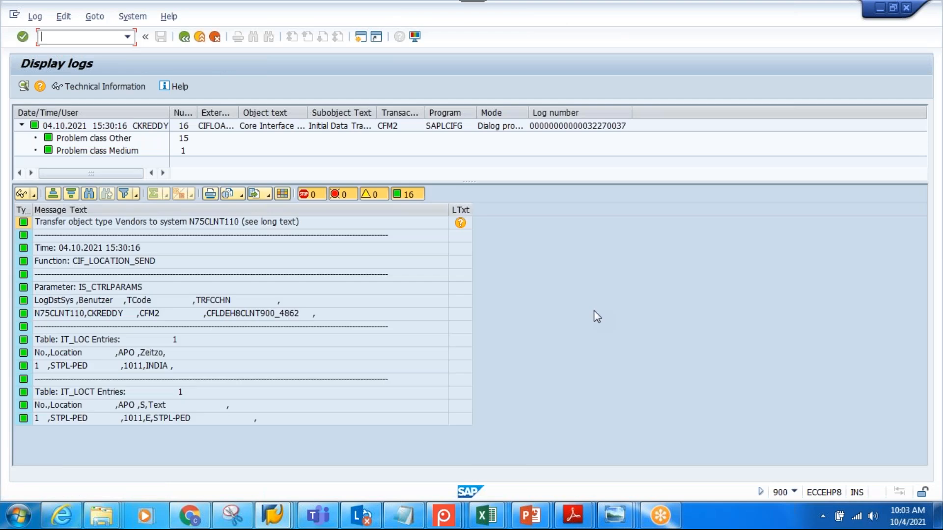
Switch to the EWM session and open Maintain Business Partner from the Extended Warehouse Management master data
click(272, 515)
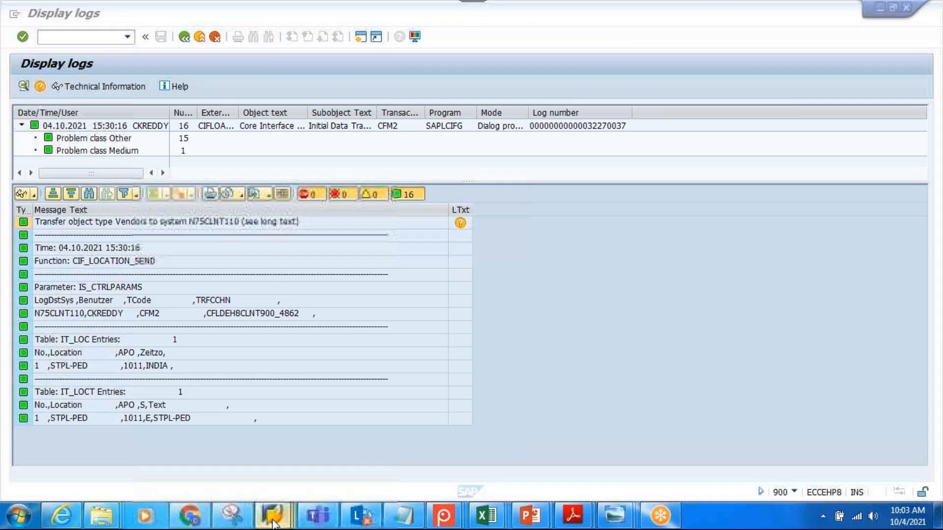
click(303, 454)
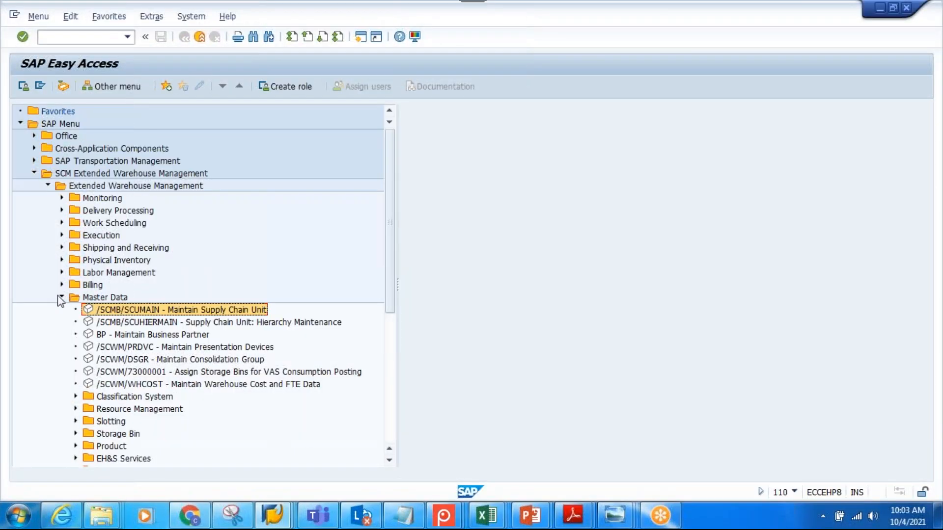
click(104, 177)
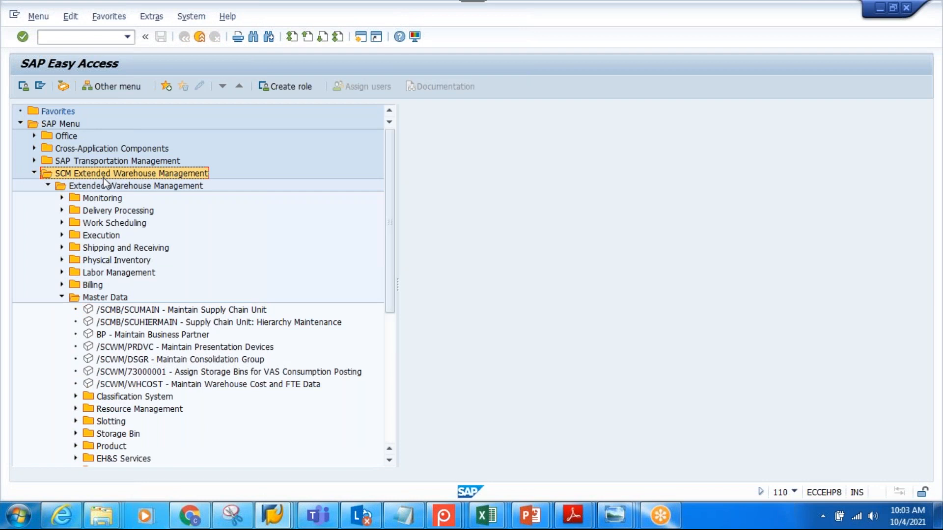
click(105, 186)
click(110, 298)
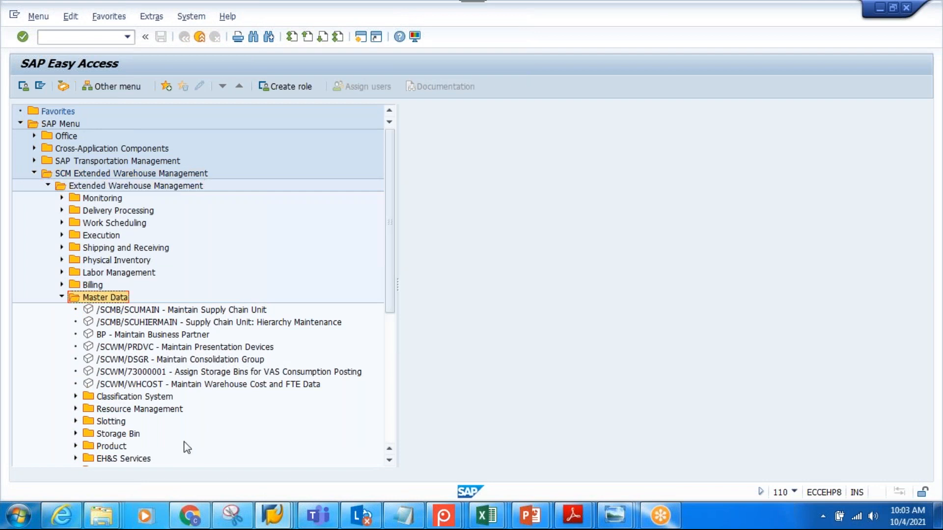
scroll(182, 437, down, 2)
scroll(185, 441, down, 1)
double_click(143, 273)
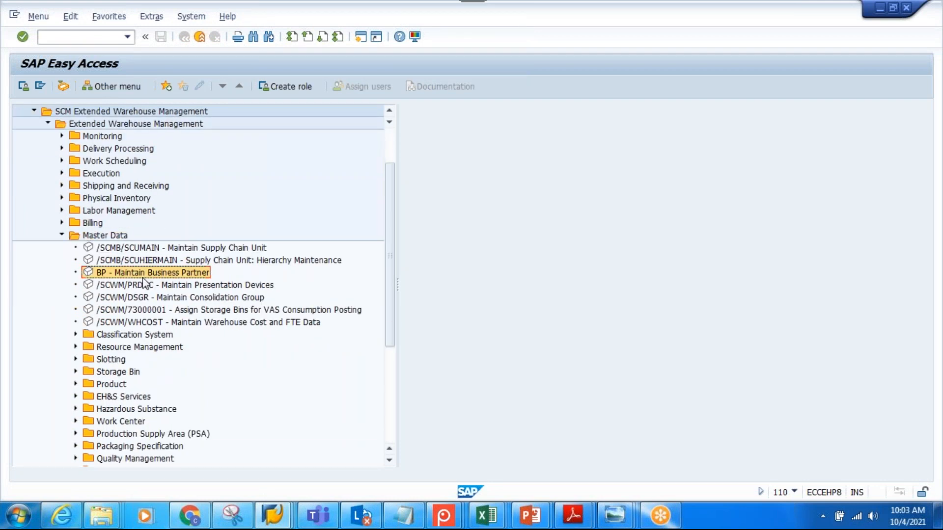
Find business partner STPL-PED by number, open it and display its identification numbers
drag(144, 188, 65, 192)
text(STPL)
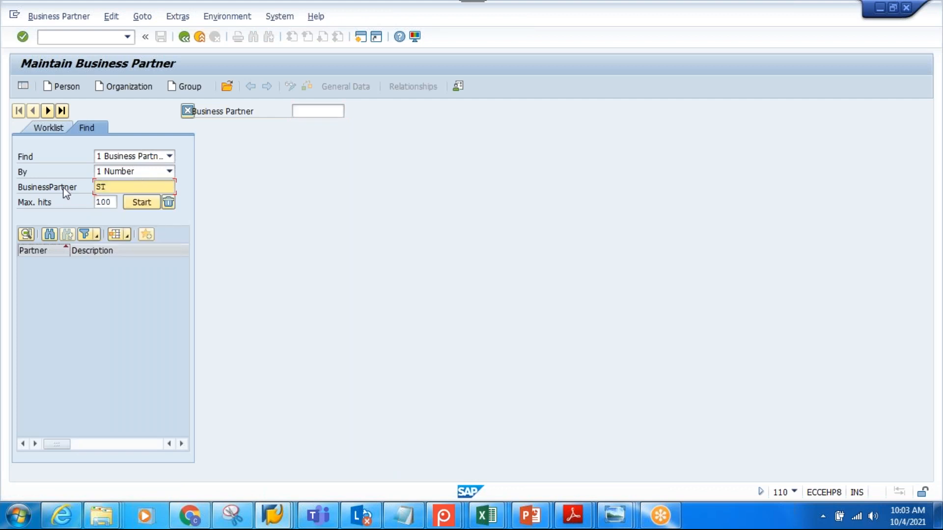
text(PED)
click(128, 201)
double_click(43, 265)
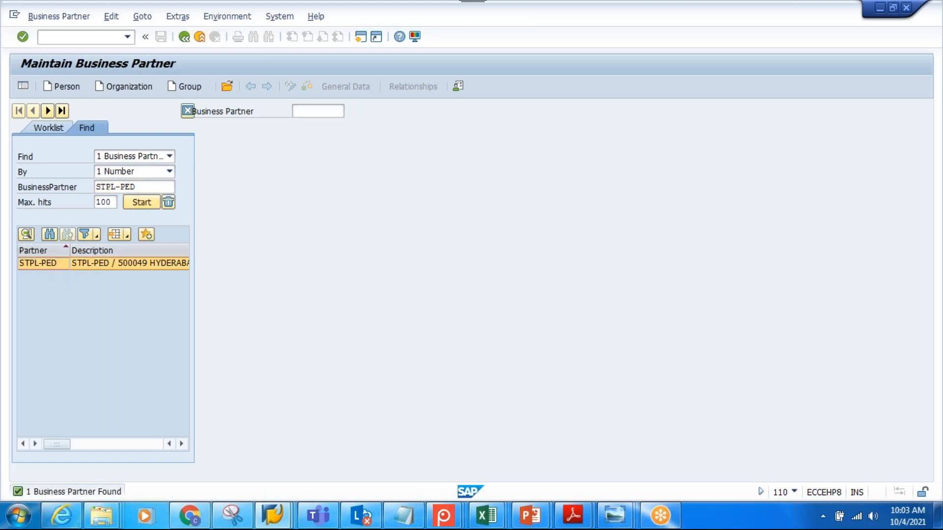
click(379, 174)
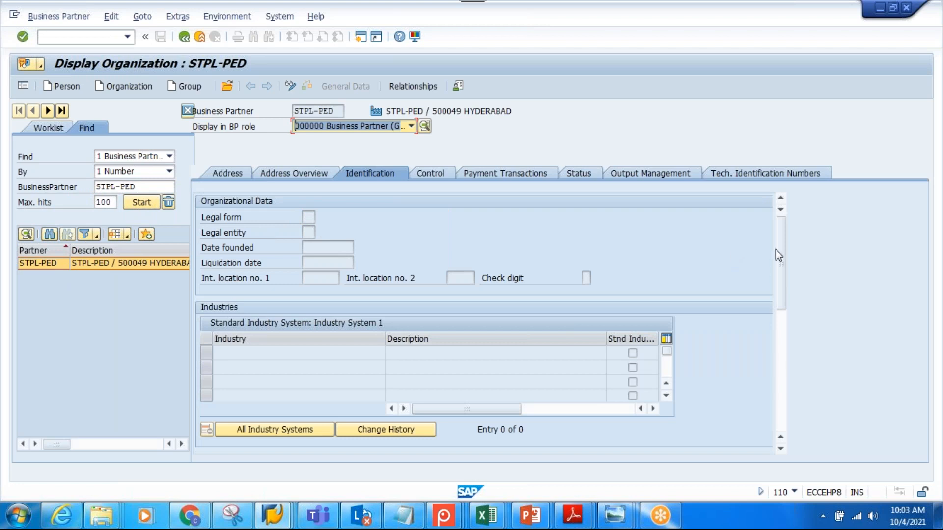
drag(782, 234, 777, 305)
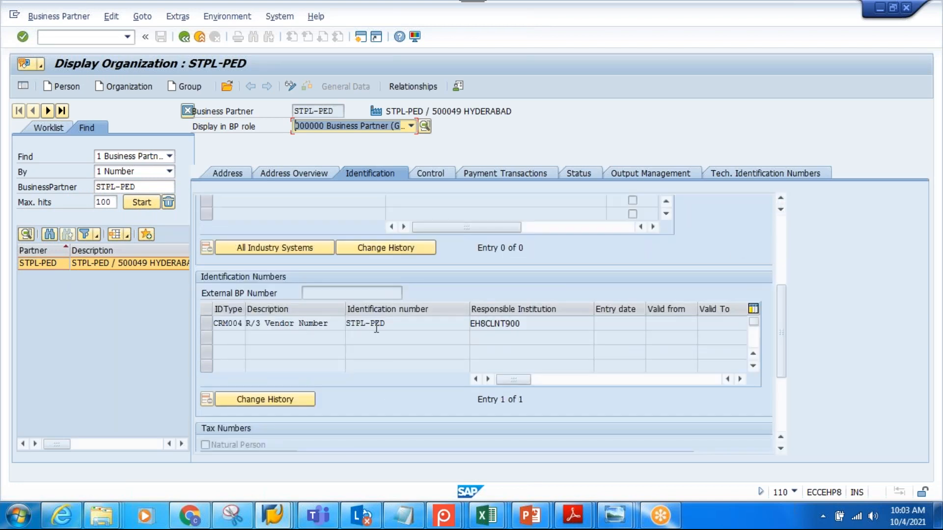
click(395, 324)
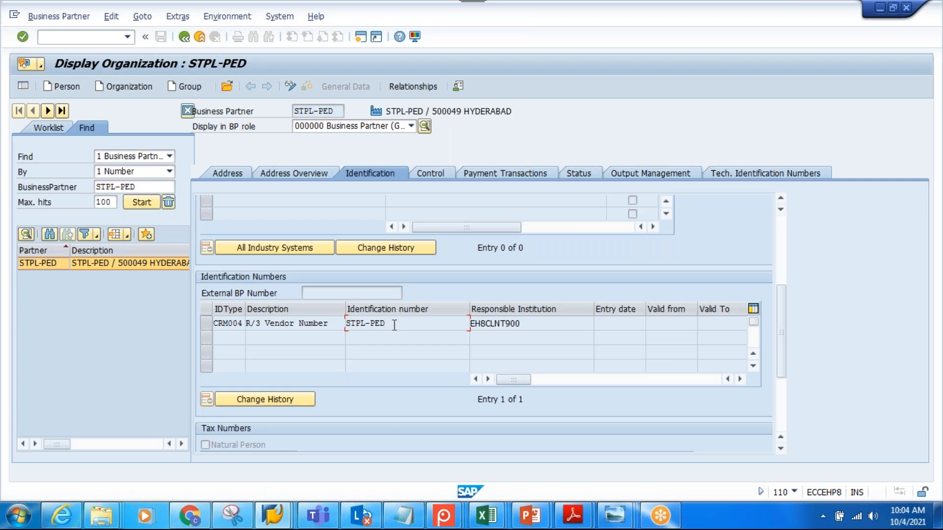
click(281, 336)
Switch the business partner to change mode and add an identification entry of type CRM011
click(291, 86)
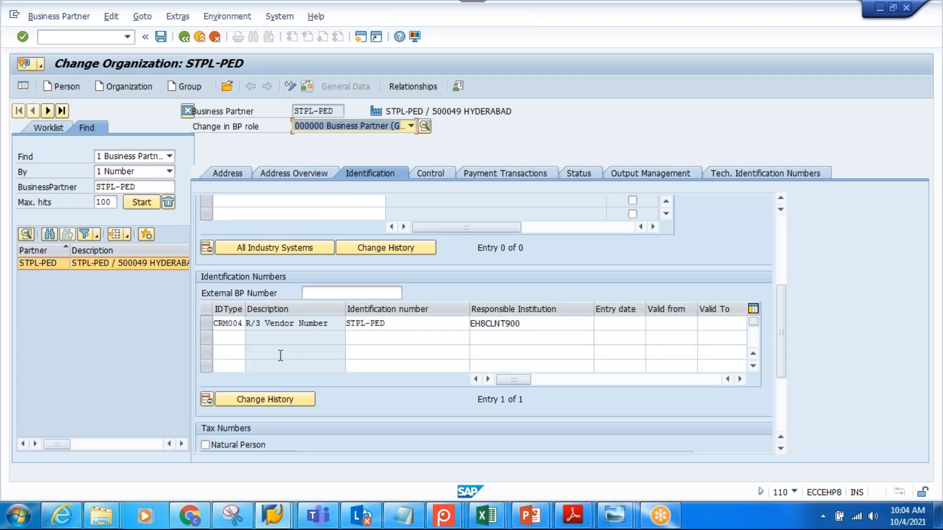
click(224, 337)
text(C)
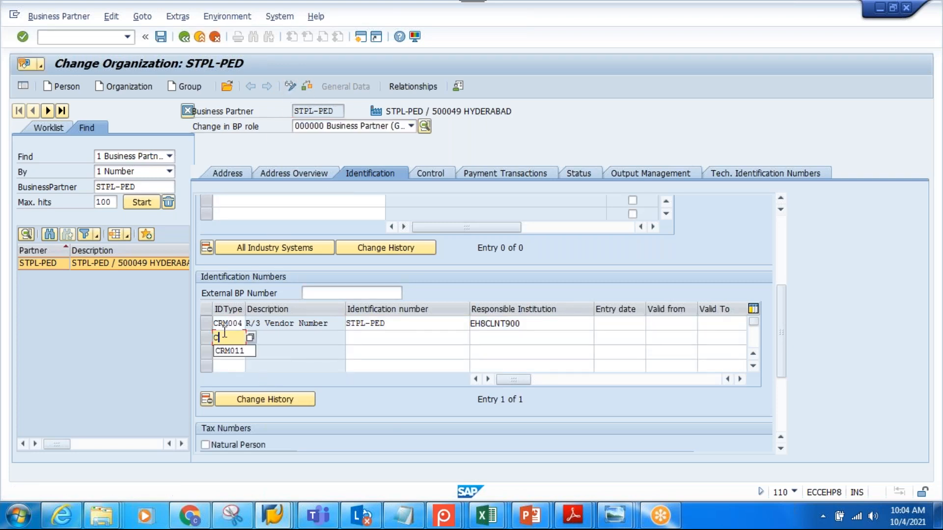
text(RM0011)
key(Return)
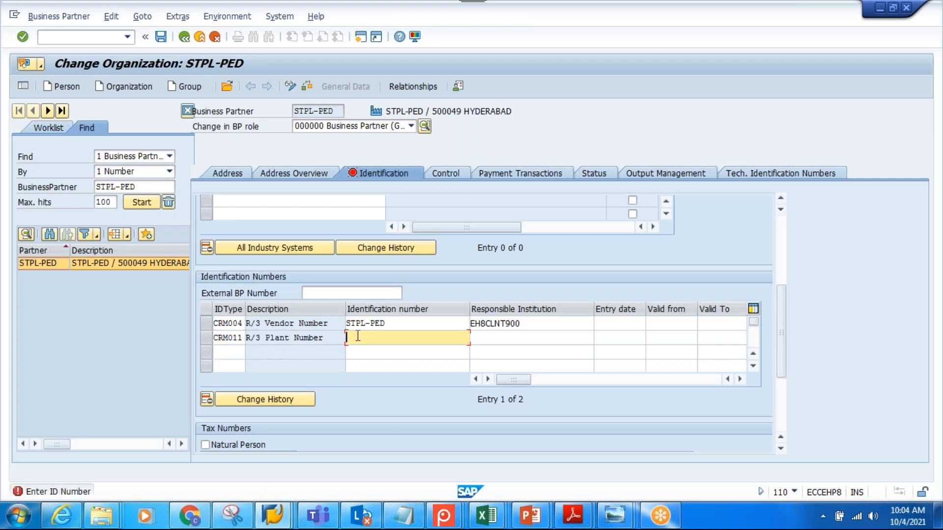
Enter identification number STPL and responsible institution EH8CLNT900 for the CRM011 entry, and save the business partner
click(327, 346)
click(371, 342)
text(STPL)
drag(525, 324, 468, 323)
key(ctrl+c)
click(479, 335)
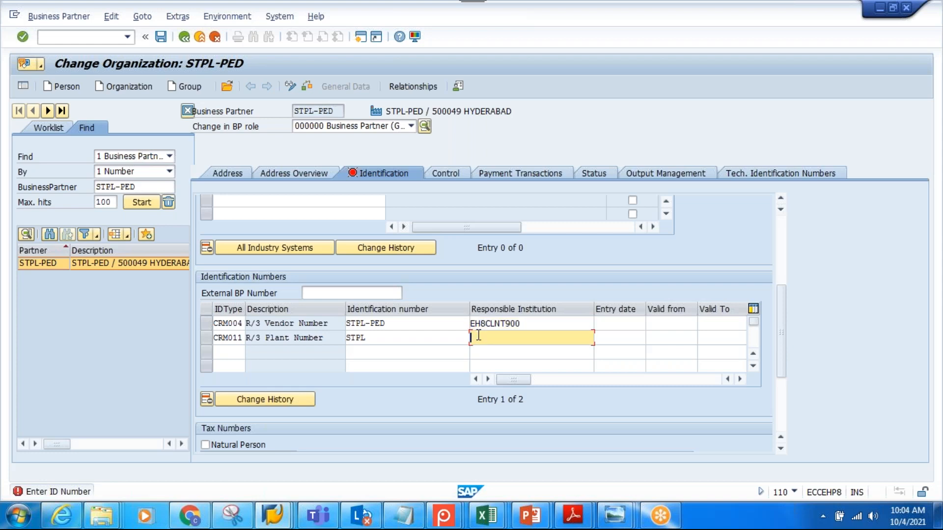
key(ctrl+v)
key(Return)
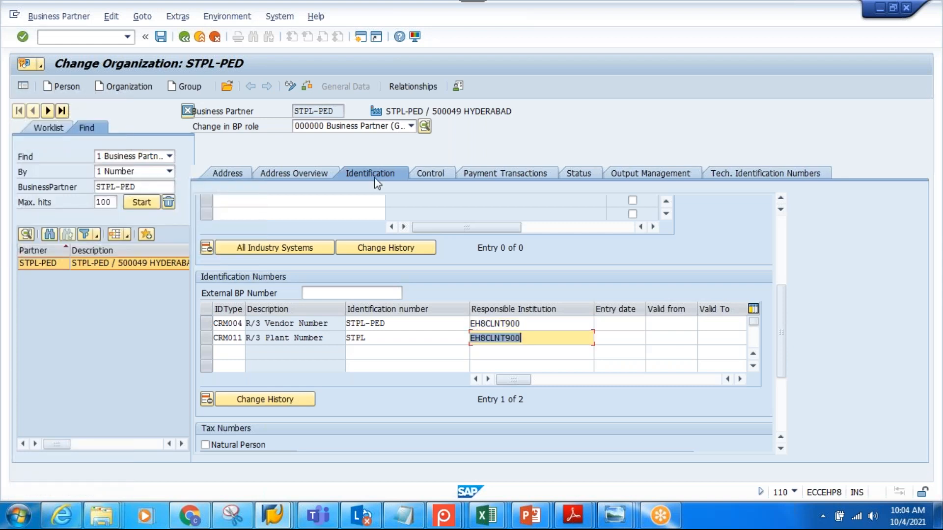
click(161, 36)
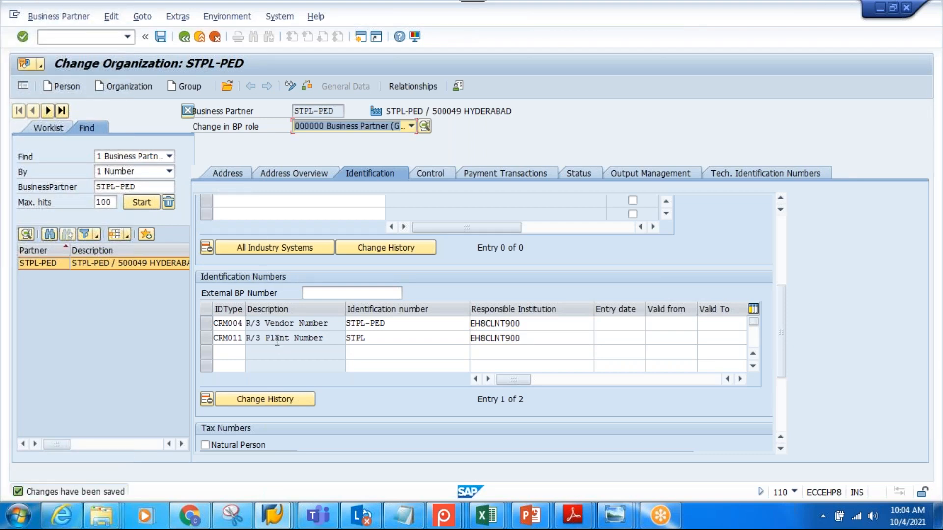
Return to SAP Easy Access and display the SAP Reference IMG through transaction SPRO
click(330, 111)
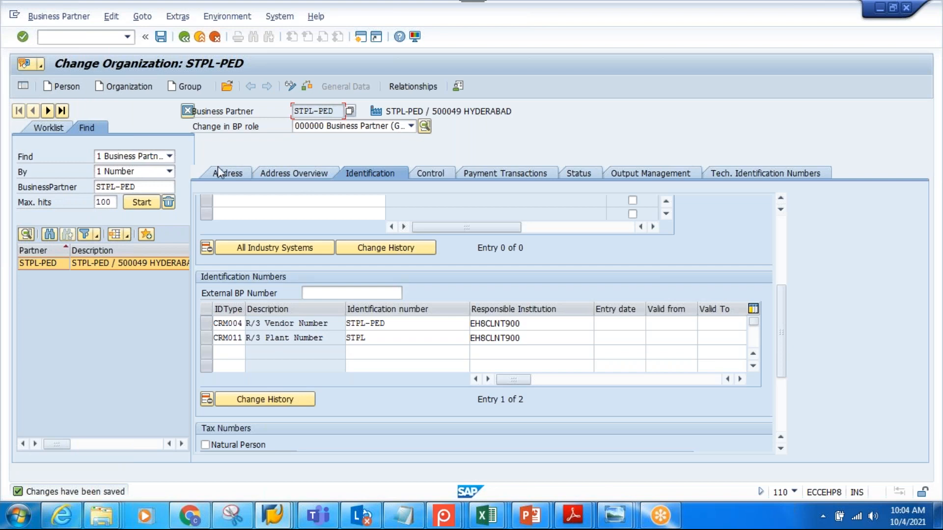
click(184, 36)
click(97, 37)
text(spro)
key(Return)
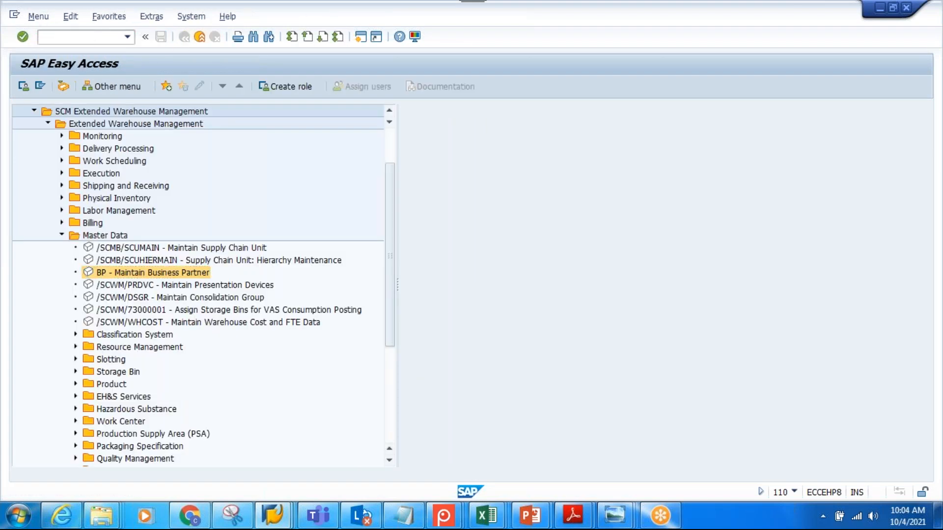
click(85, 87)
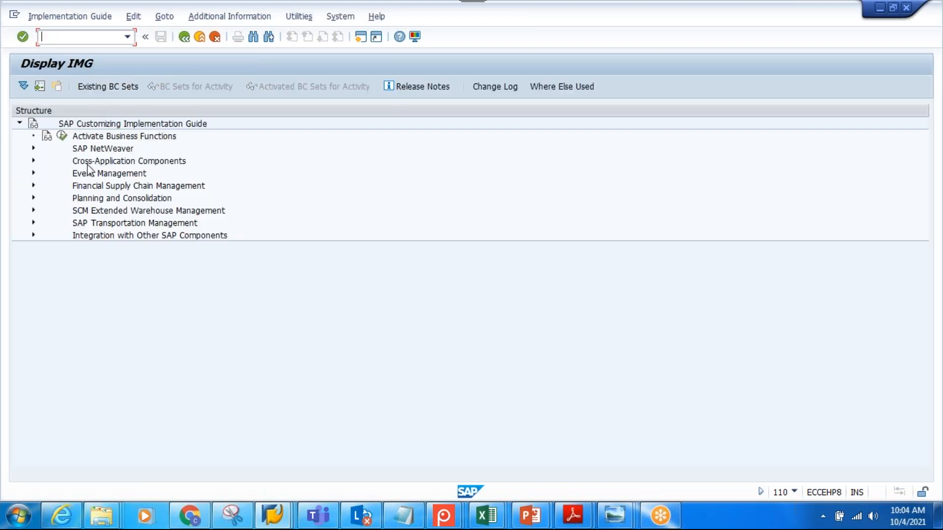
Open the Assign Warehouse Numbers activity under Extended Warehouse Management master data for warehouse number STPW
click(30, 211)
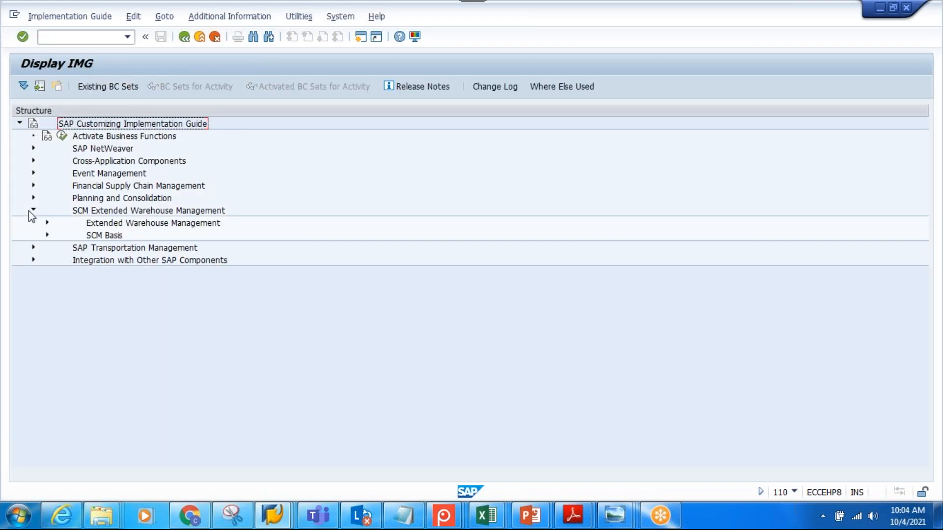
click(47, 223)
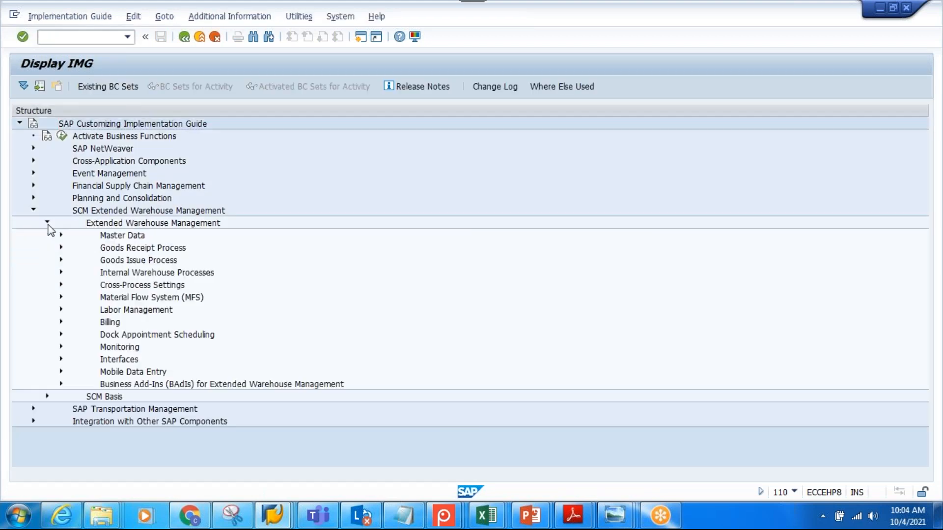
click(60, 235)
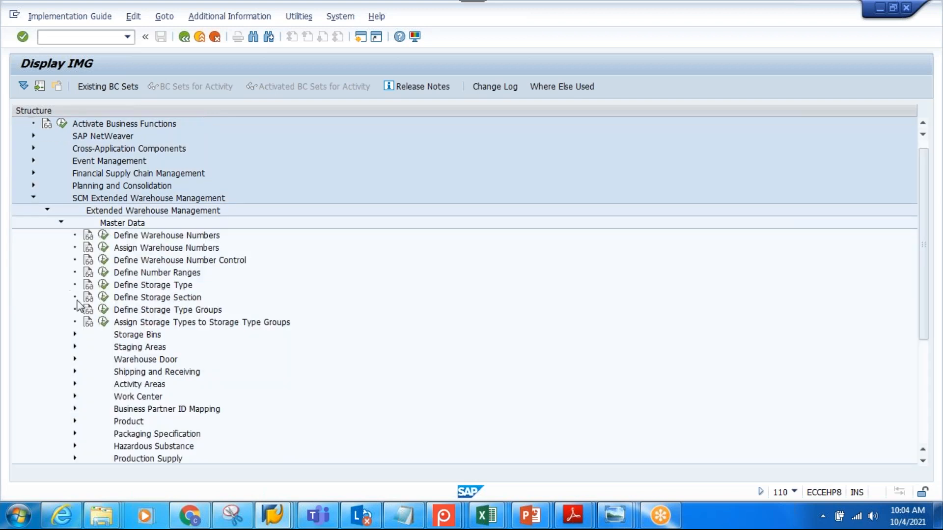
click(103, 248)
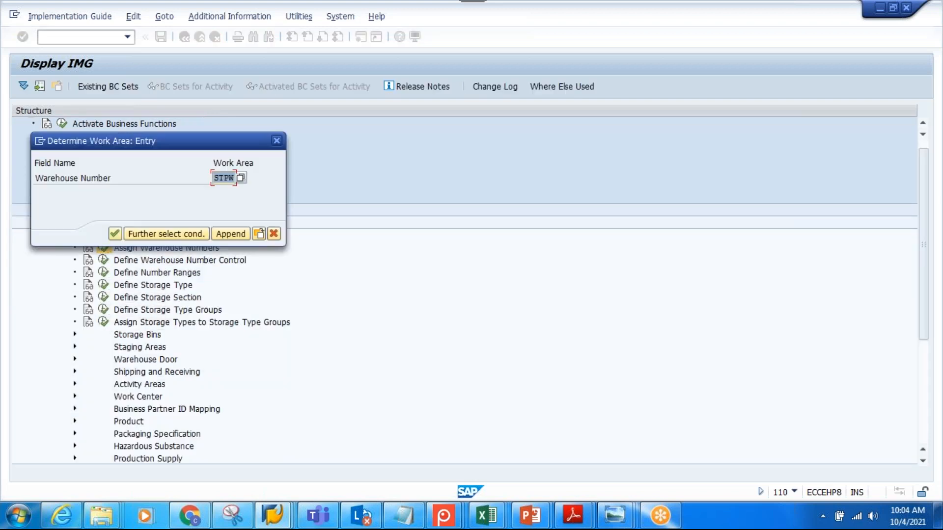
click(114, 234)
Enter STPL-PED as the default party entitled to dispose for warehouse STPW
click(141, 203)
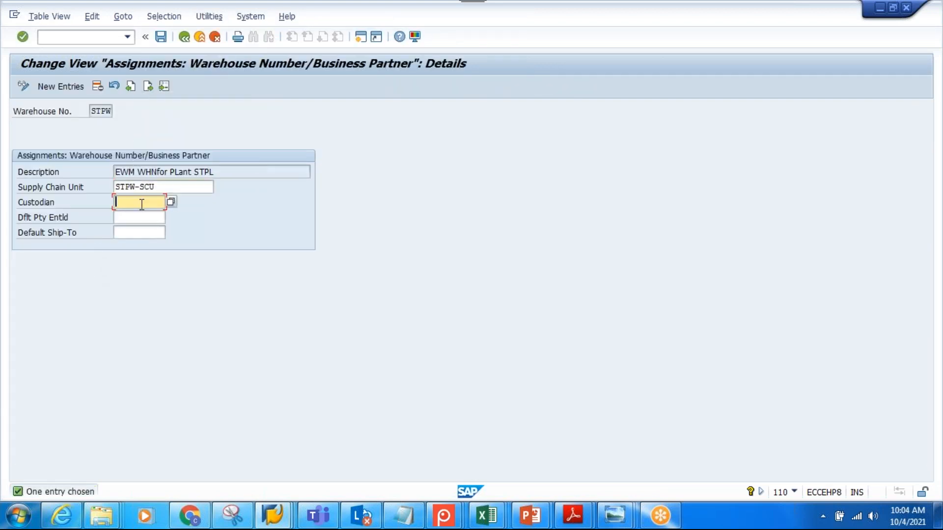
click(140, 219)
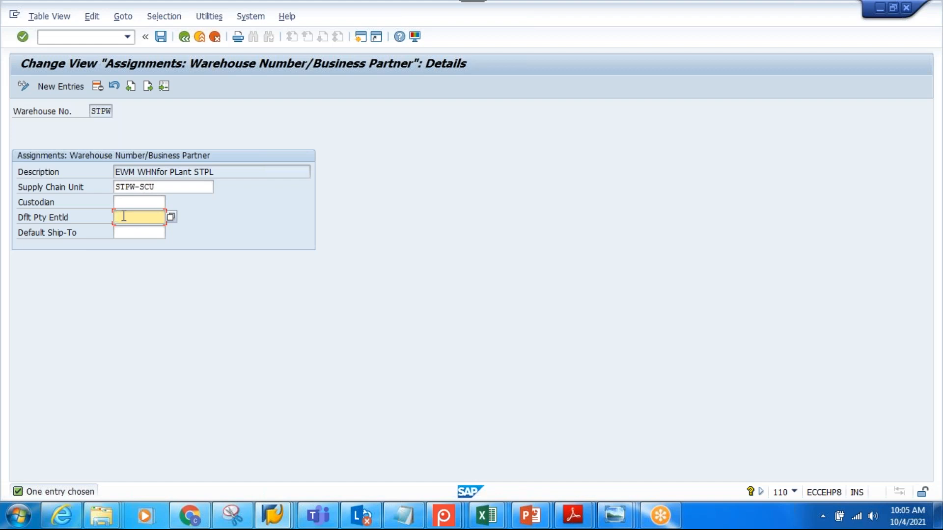
text(EH8CLNT800)
key(BackSpace)
key(BackSpace)
key(BackSpace)
key(BackSpace)
key(BackSpace)
key(BackSpace)
key(BackSpace)
key(BackSpace)
key(BackSpace)
key(BackSpace)
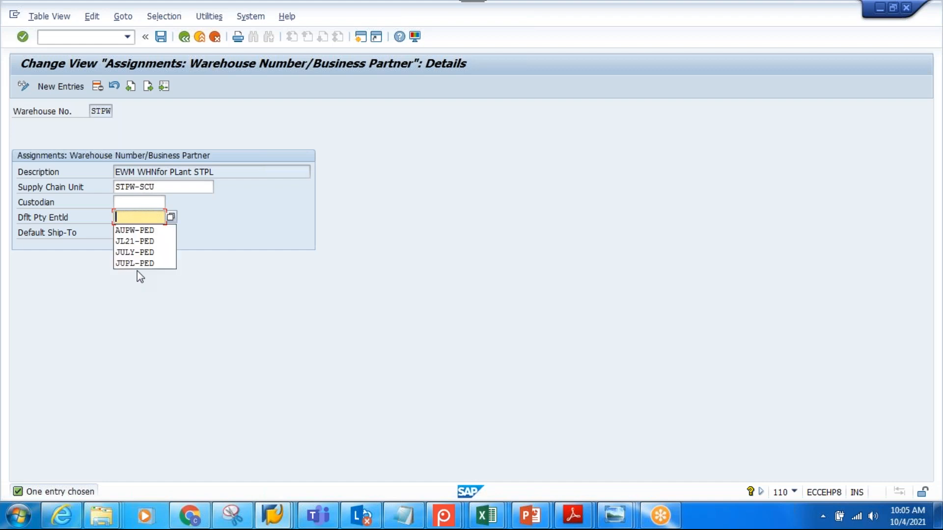
text(STPL )
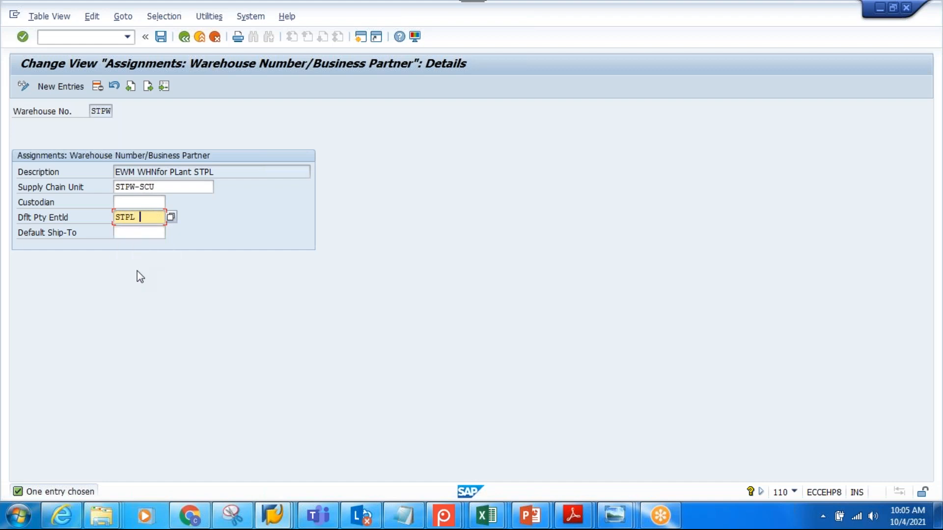
text(PED)
Set the custodian of warehouse STPW to STPL-PED
click(150, 205)
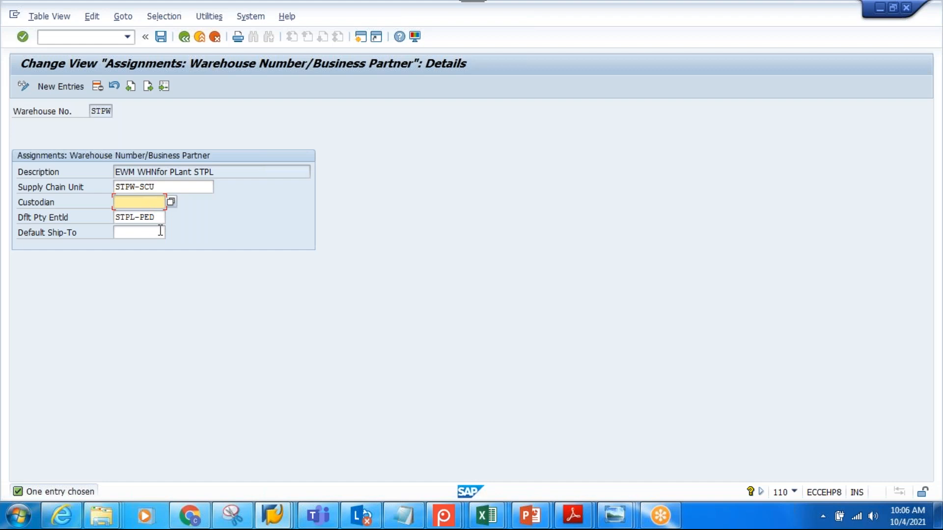
key(Tab)
key(ctrl+c)
click(127, 203)
key(ctrl+v)
click(74, 205)
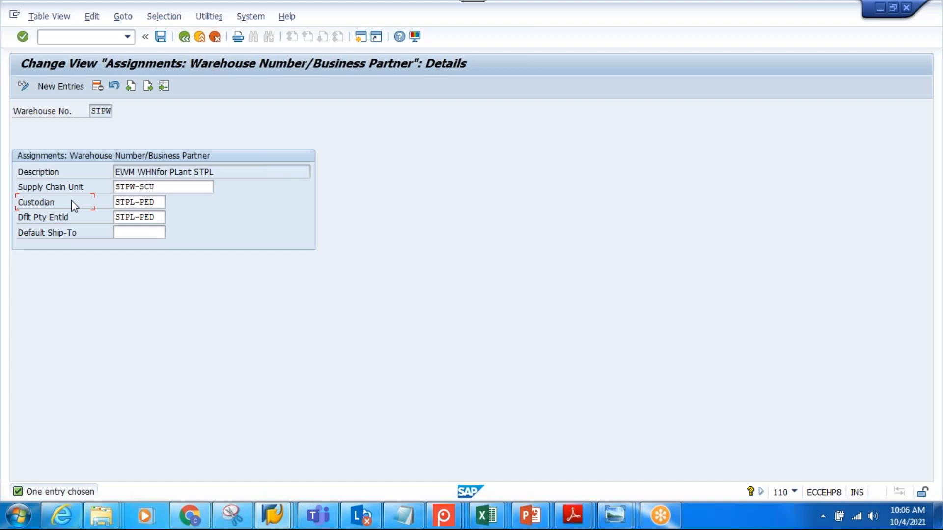
click(147, 202)
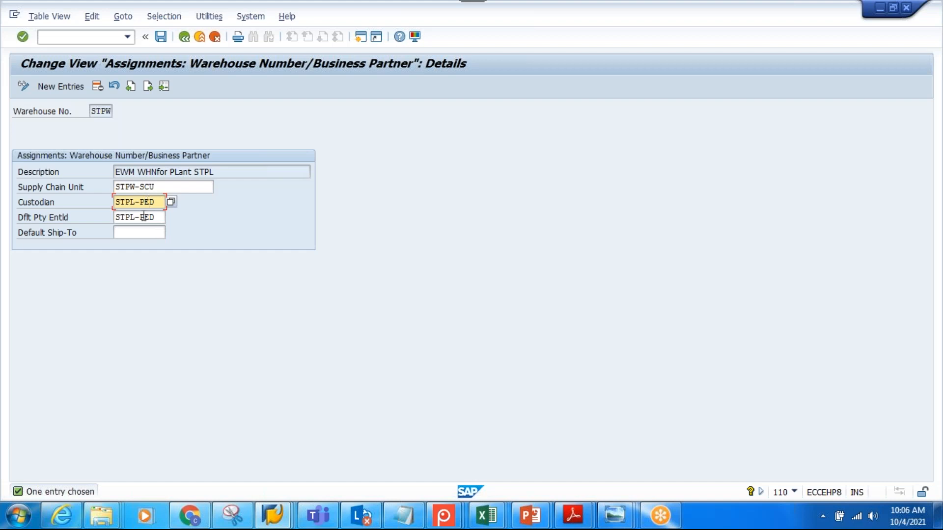
click(135, 231)
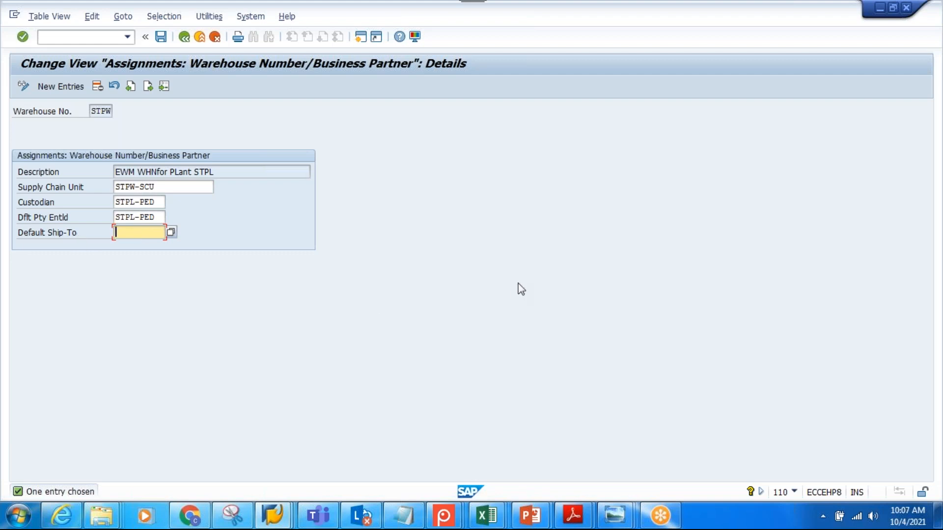
Switch to the PowerPoint presentation, show slide 17 and duplicate the first laptop picture in the middle storage area
click(528, 516)
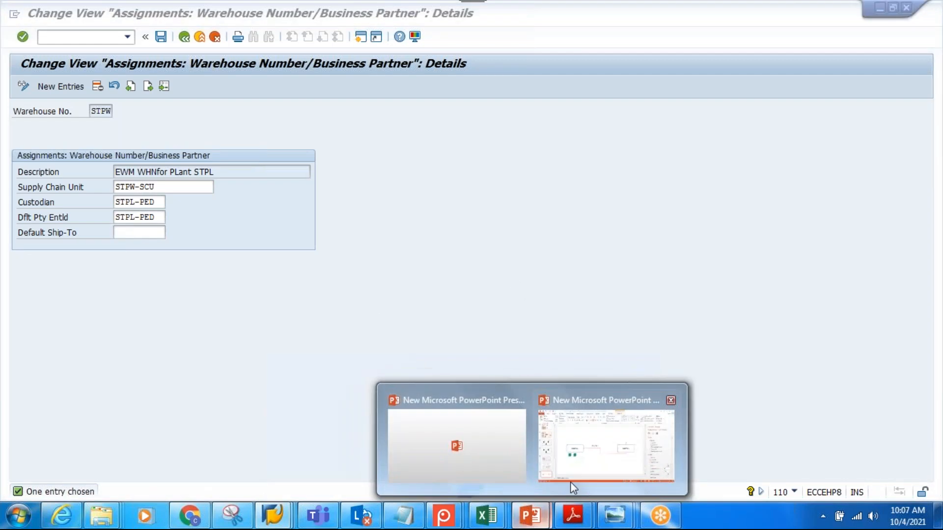
click(575, 471)
click(60, 405)
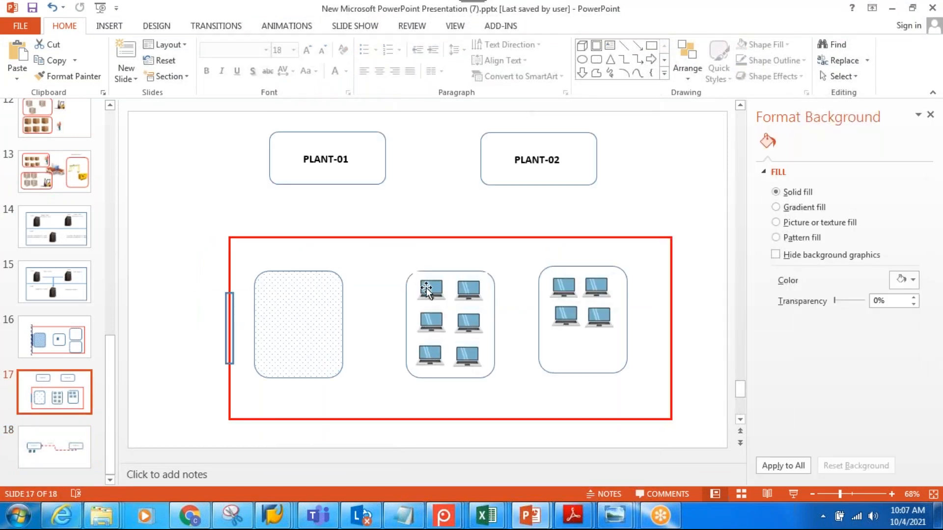
click(426, 290)
key(ctrl+c)
key(ctrl+v)
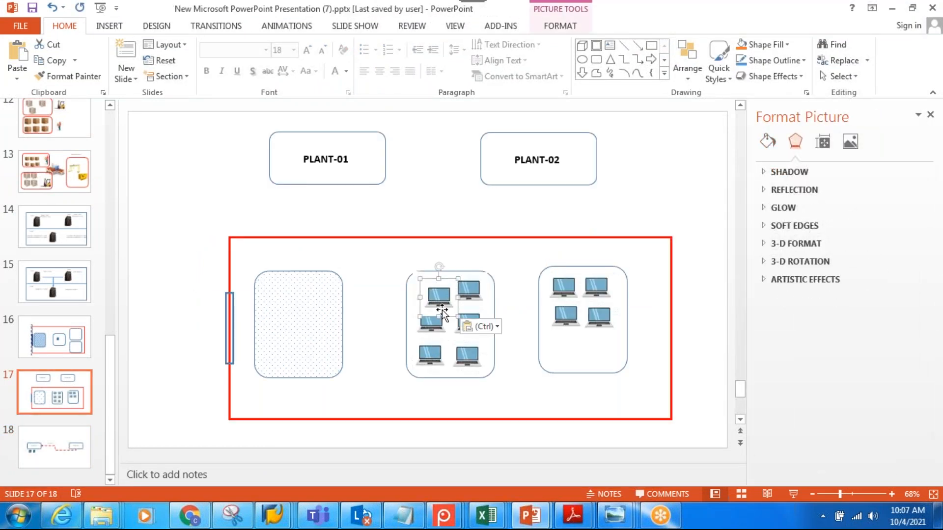
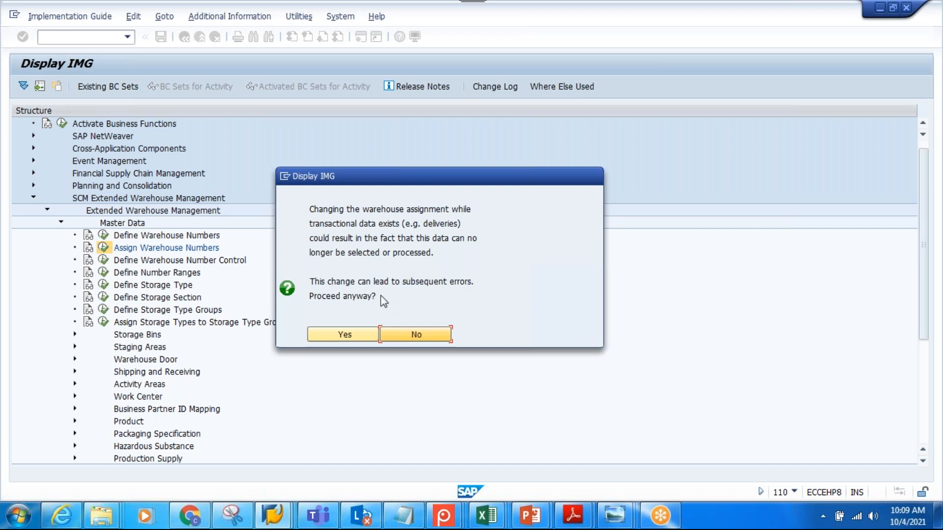
Accept the warning about changing the warehouse assignment and return from the STPW assignment details to the IMG structure
click(353, 340)
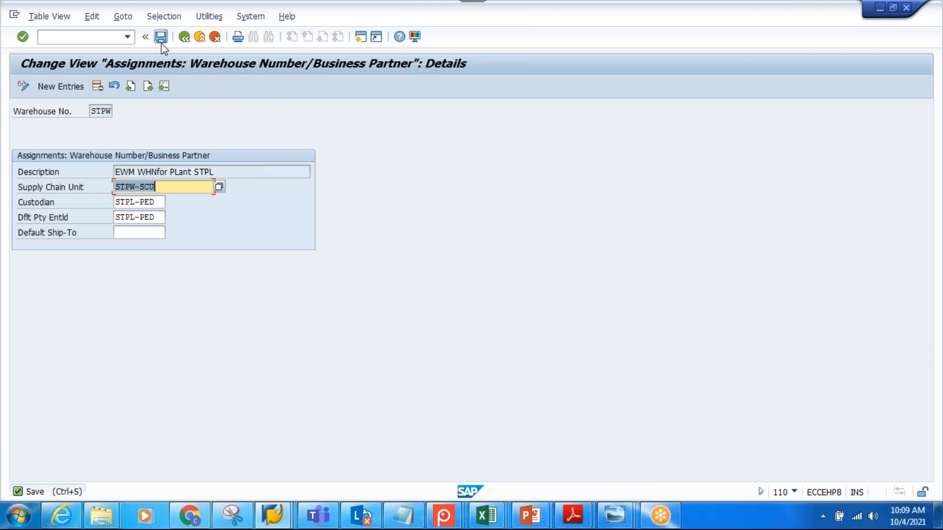
click(188, 43)
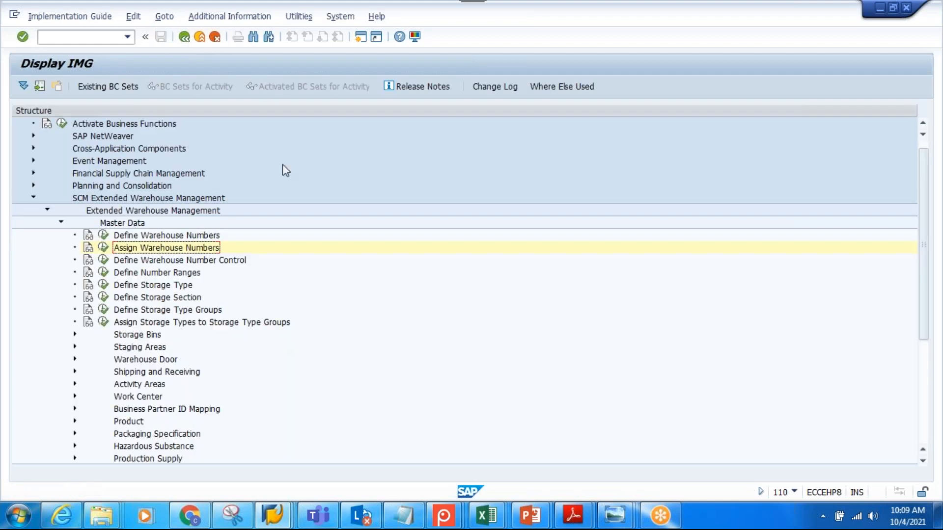
Open the Define Warehouse Number Control details for warehouse number STPW
click(245, 265)
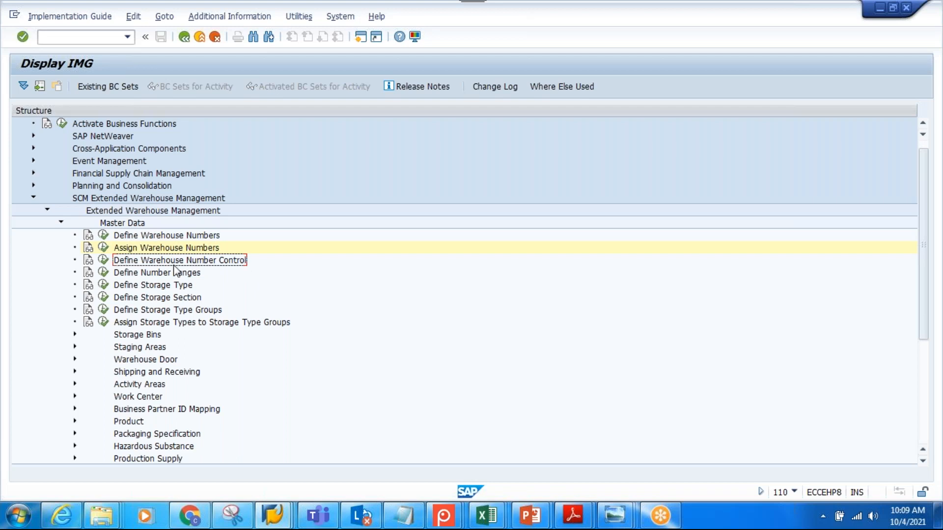
click(103, 260)
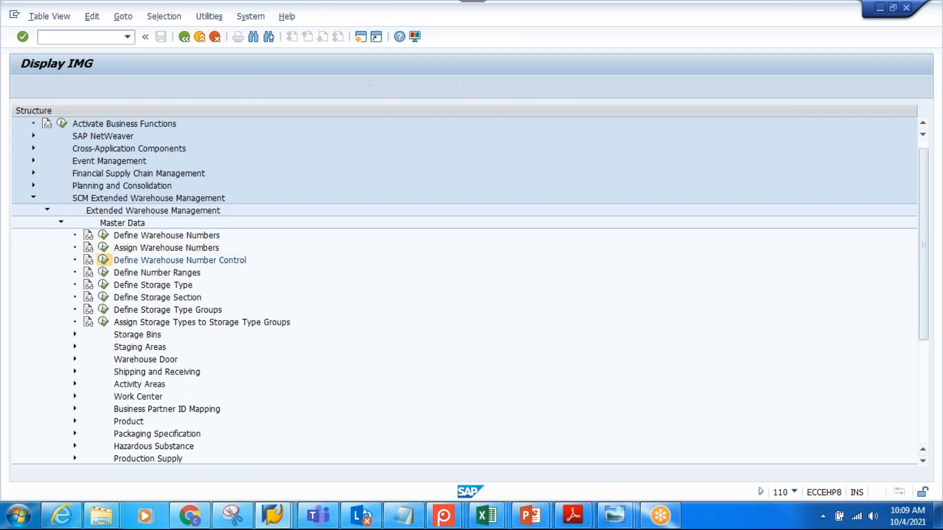
click(167, 461)
text(STPW)
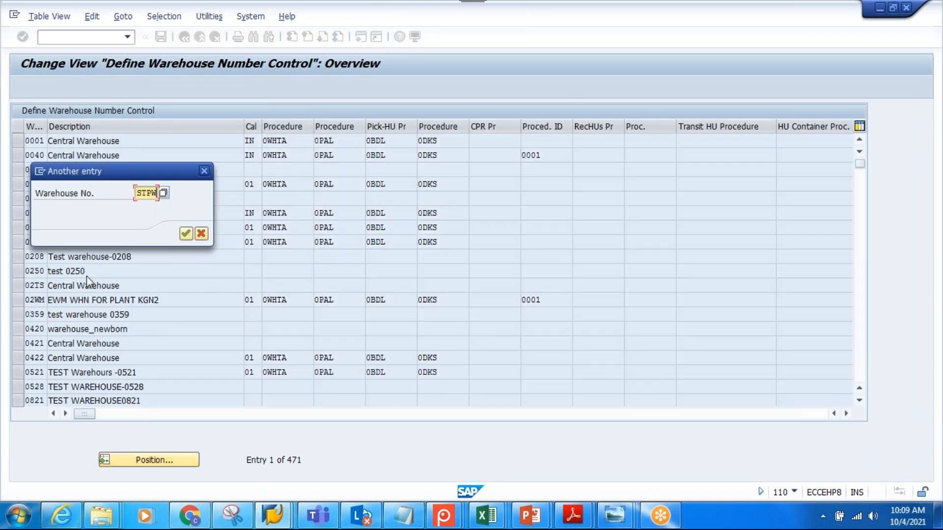
click(185, 234)
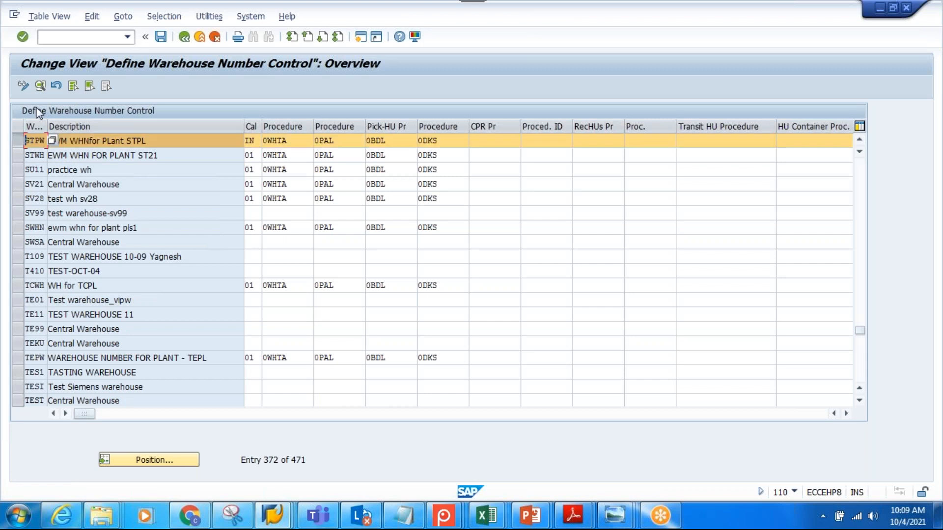
click(40, 86)
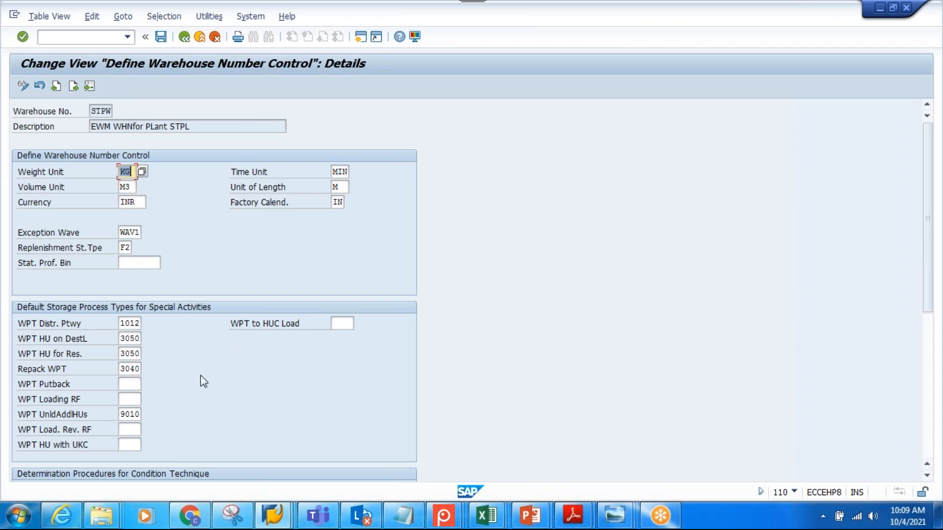
Examine the warehouse number control settings of STPW, especially its weight, volume, time and length units
scroll(201, 381, down, 3)
scroll(201, 376, down, 3)
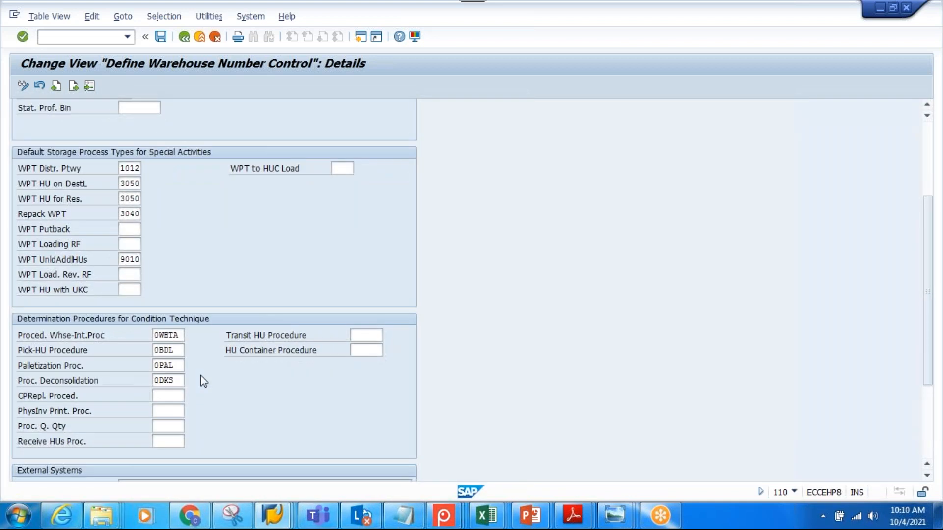
scroll(200, 377, up, 6)
click(133, 171)
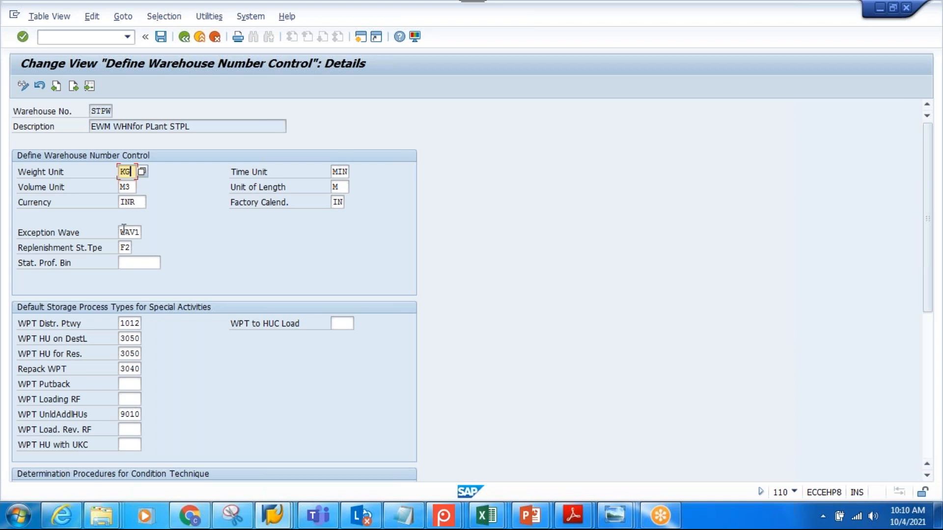
click(129, 187)
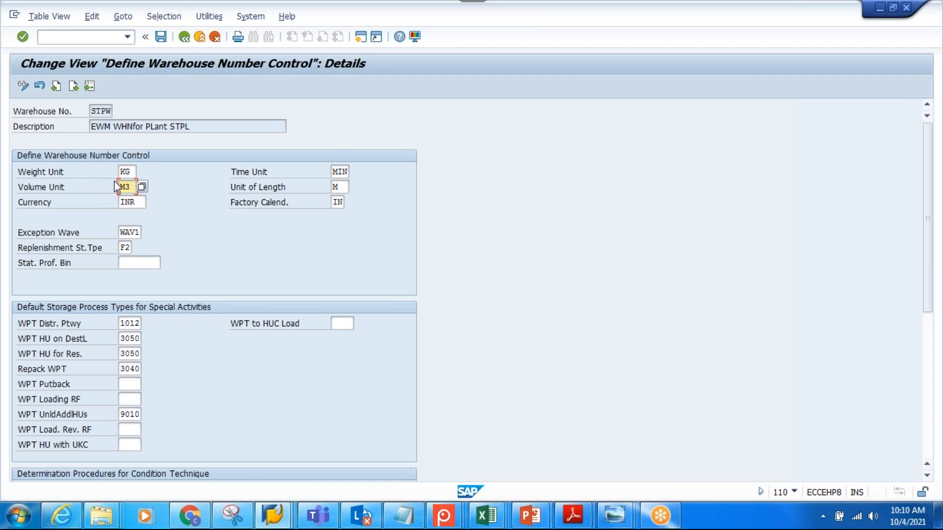
click(125, 171)
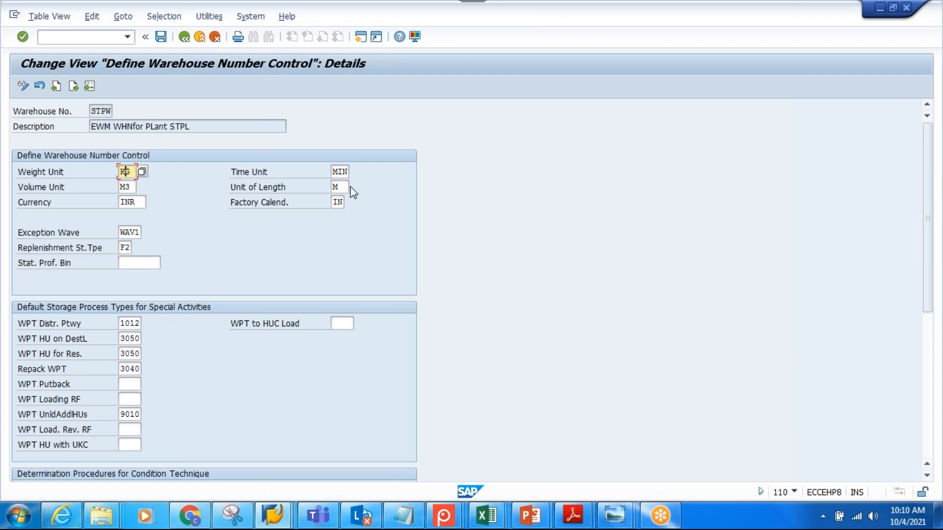
click(339, 172)
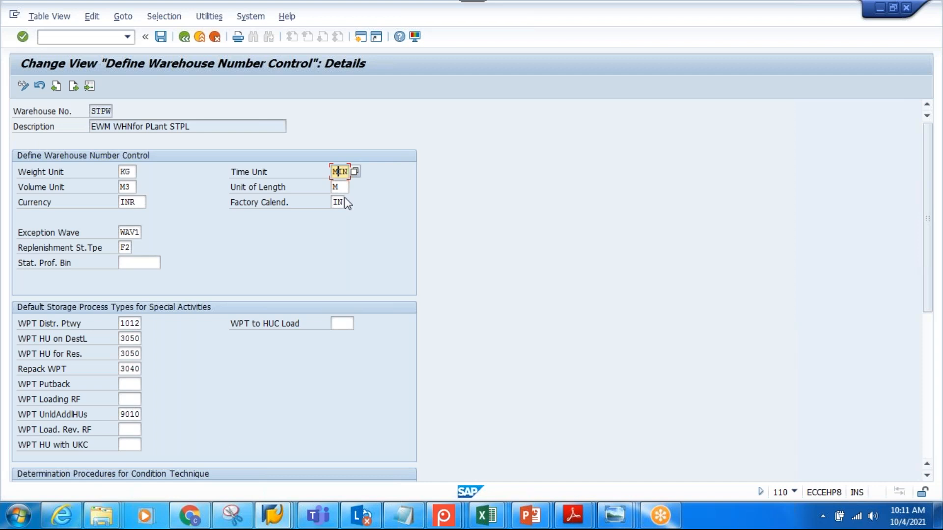
key(Tab)
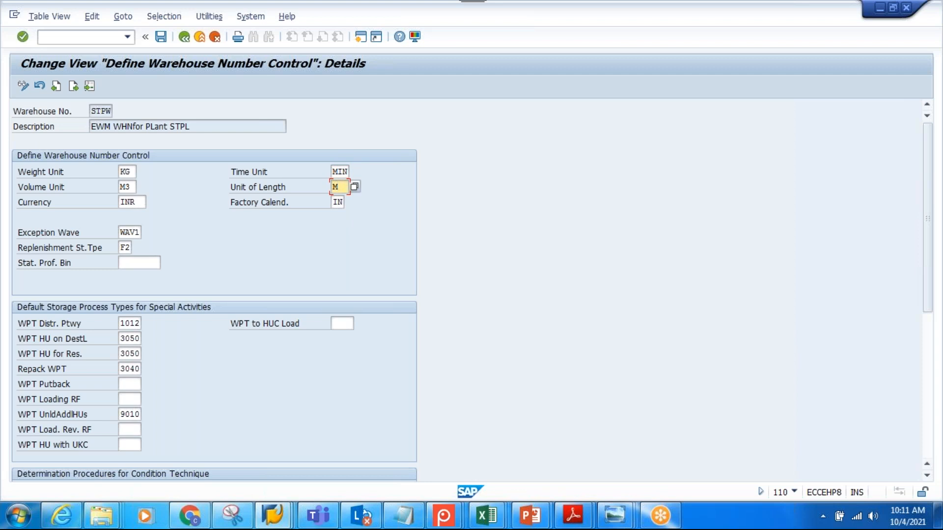
Set the factory calendar of warehouse STPW to 01, Germany (Standard)
click(341, 203)
click(349, 202)
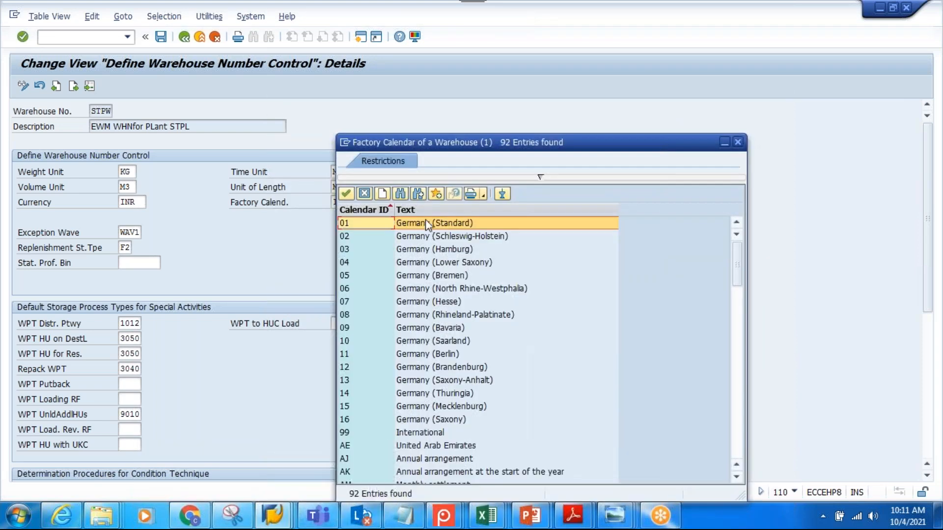
double_click(426, 223)
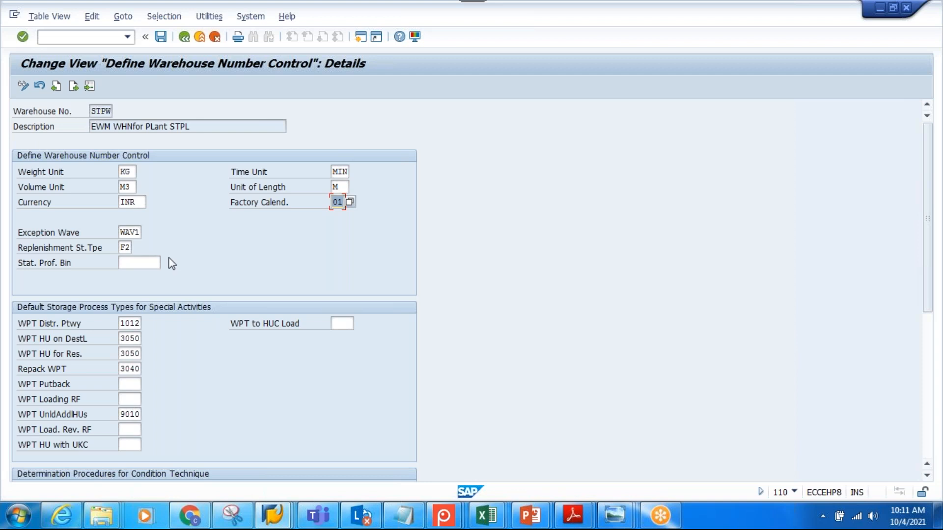
Review the currency and remaining control settings of STPW, save them and return to the warehouse number control overview
click(130, 202)
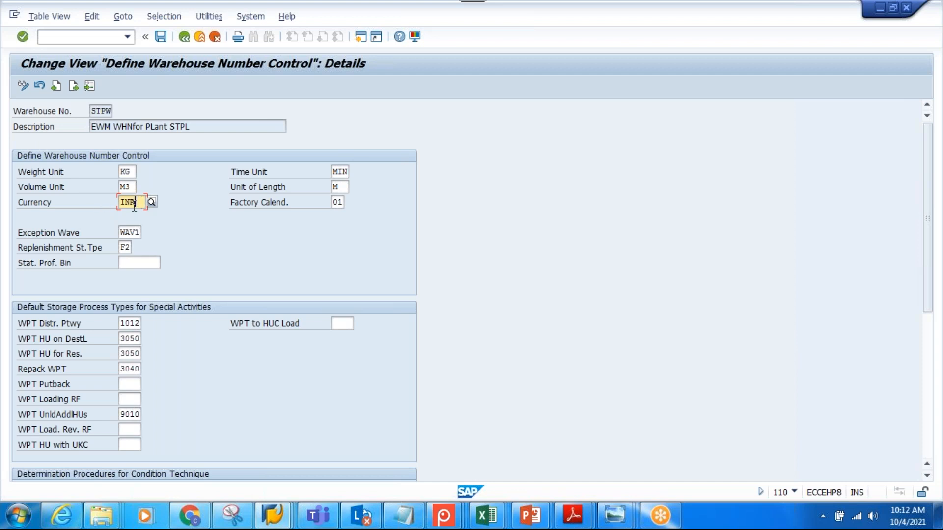
scroll(191, 287, down, 2)
scroll(190, 288, down, 5)
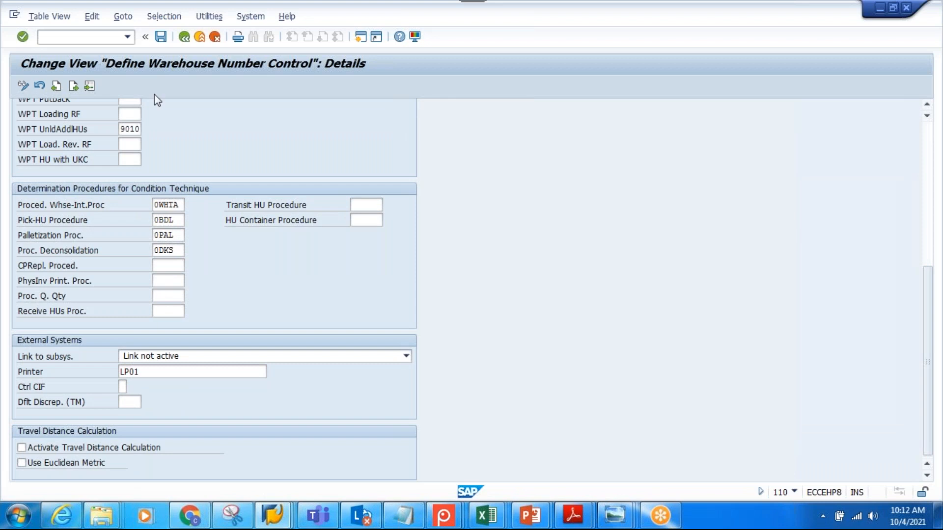
click(160, 38)
click(204, 239)
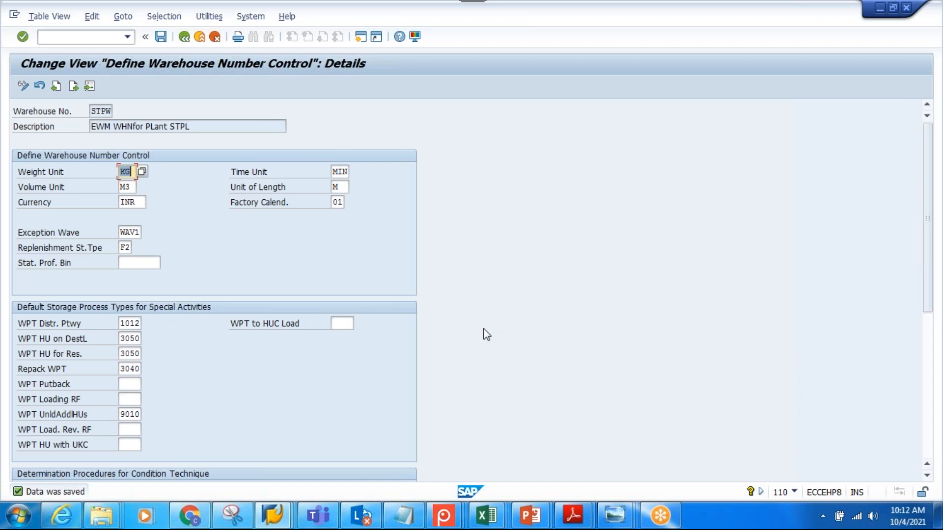
click(184, 37)
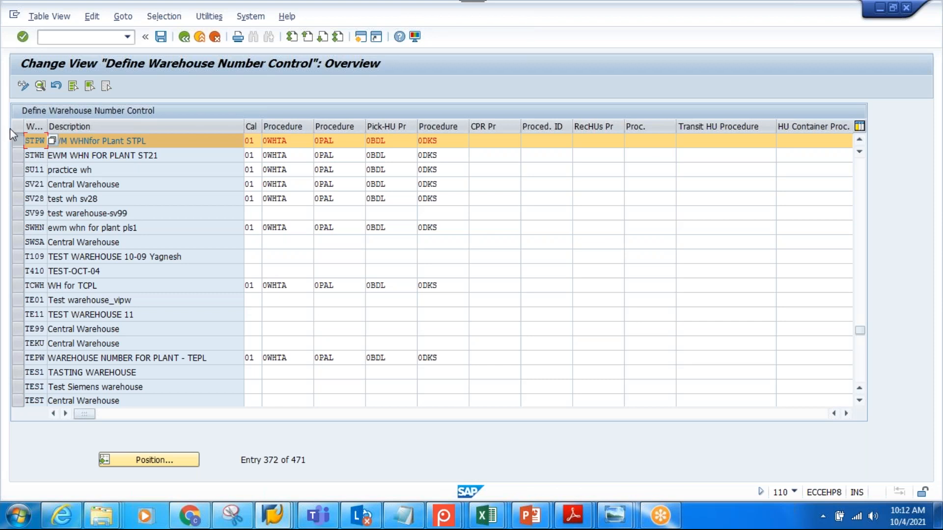
click(18, 142)
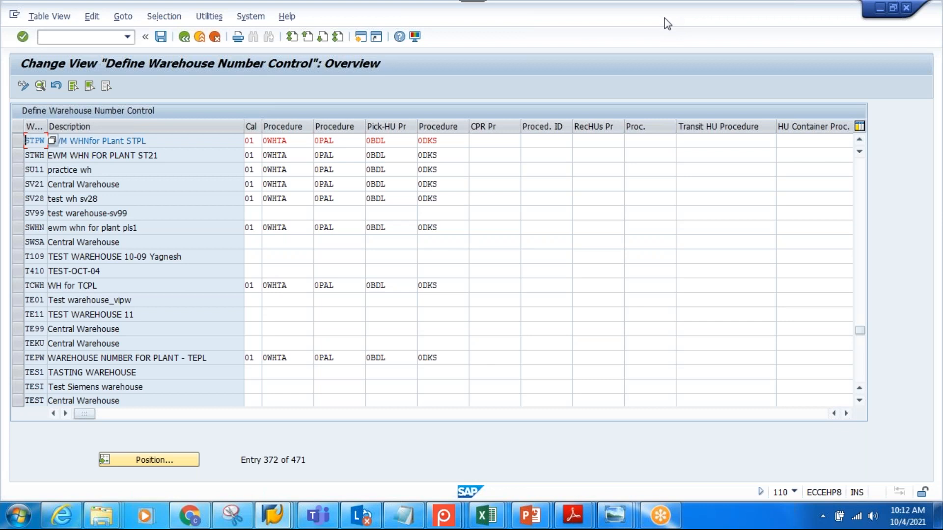
key(alt+Tab)
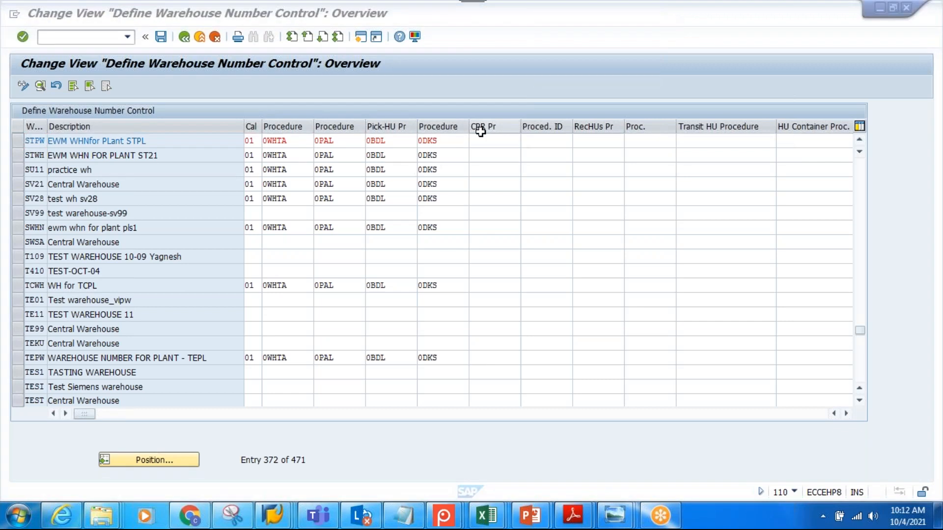